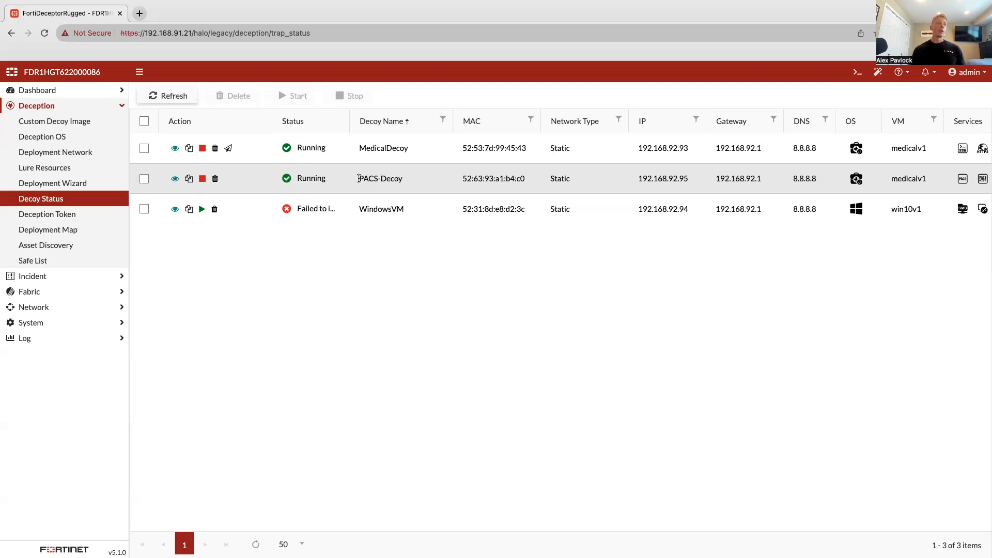
# - Review the PACS-Decoy's configuration details, including its selected services, service credentials, DICOM server and network settings, and close them
pyautogui.moveTo(358, 179); pyautogui.dragTo(407, 182)
pyautogui.click(406, 182)
pyautogui.click(175, 180)
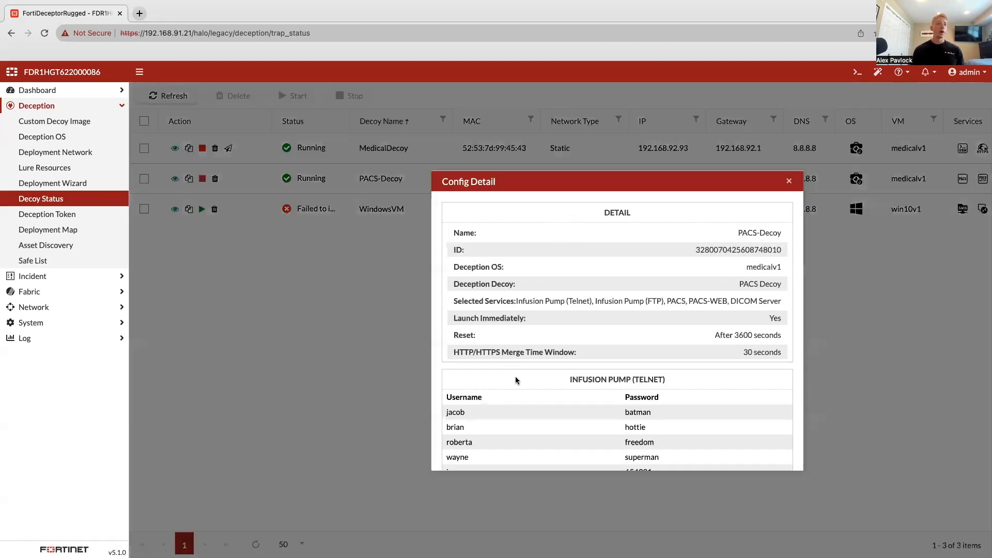
pyautogui.scroll(-4, 519, 384)
pyautogui.scroll(-4, 519, 385)
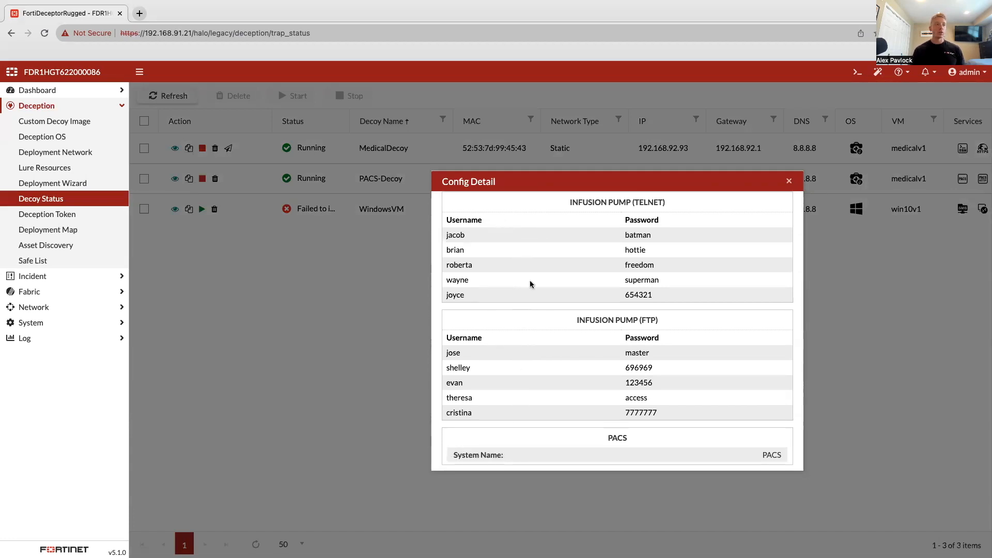
pyautogui.scroll(8, 645, 217)
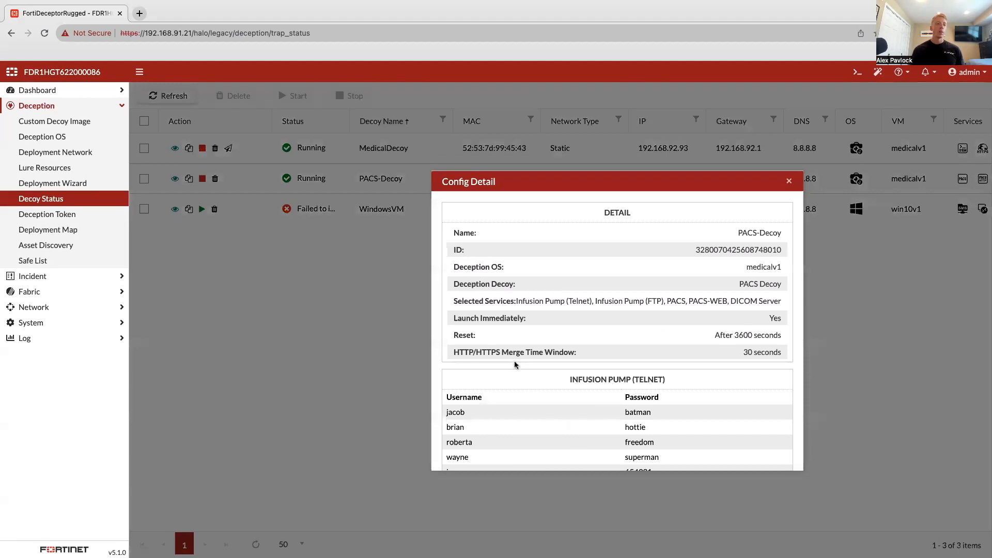
pyautogui.scroll(-5, 517, 435)
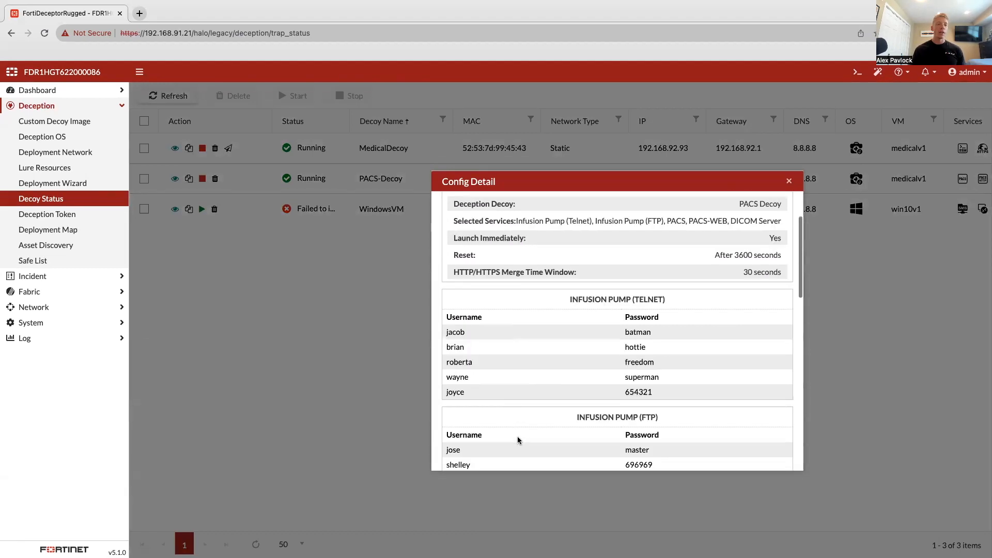
pyautogui.scroll(5, 518, 439)
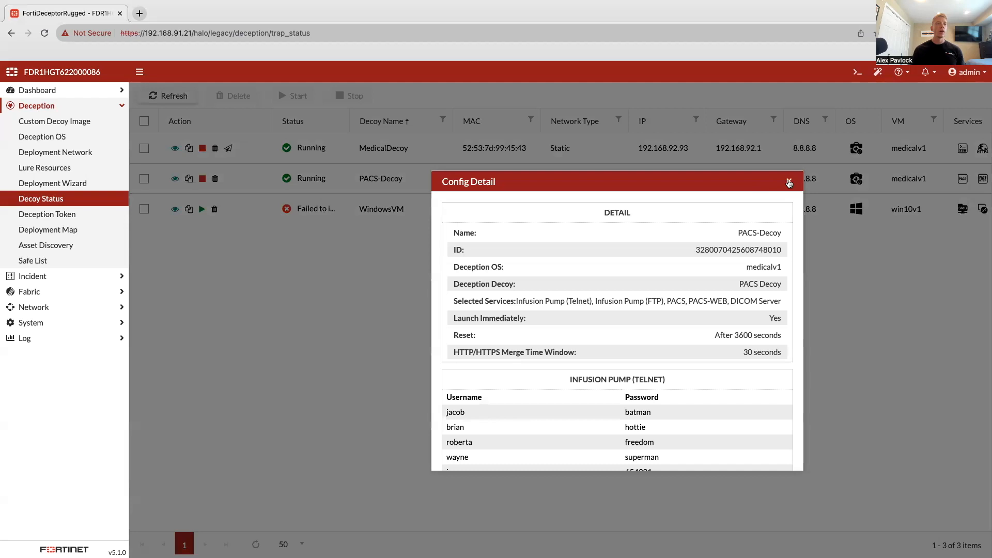
pyautogui.scroll(-1, 558, 399)
pyautogui.scroll(-4, 558, 399)
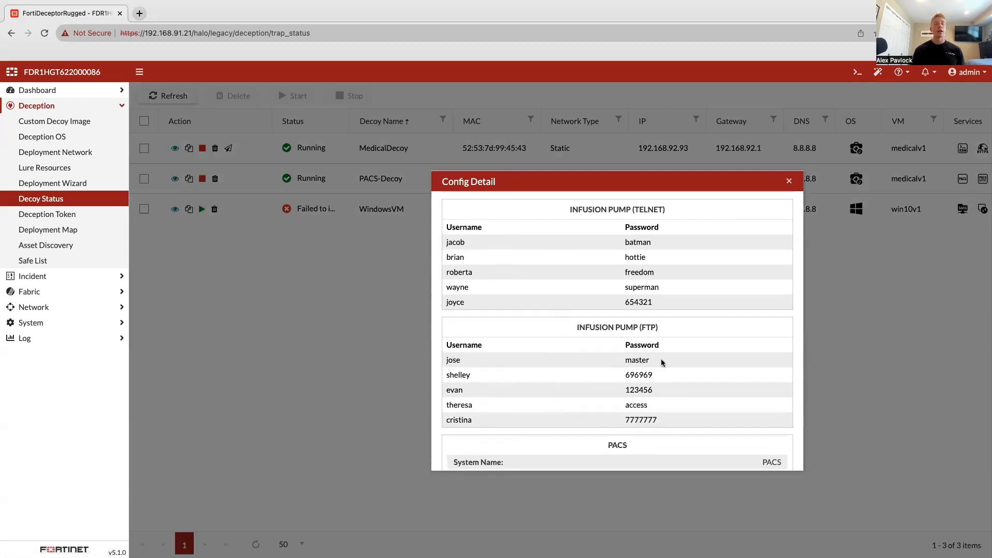
pyautogui.scroll(-6, 611, 409)
pyautogui.scroll(-1, 612, 408)
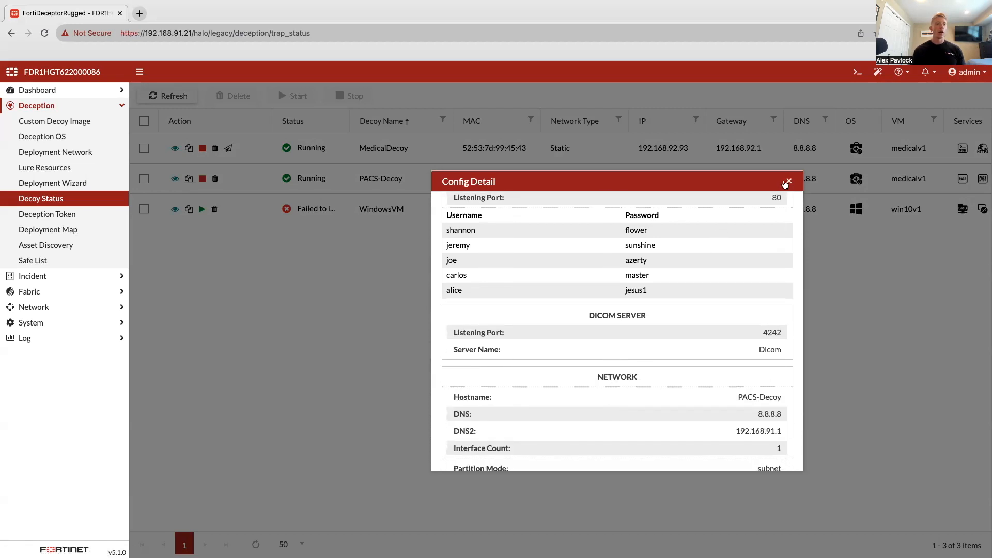
pyautogui.click(788, 182)
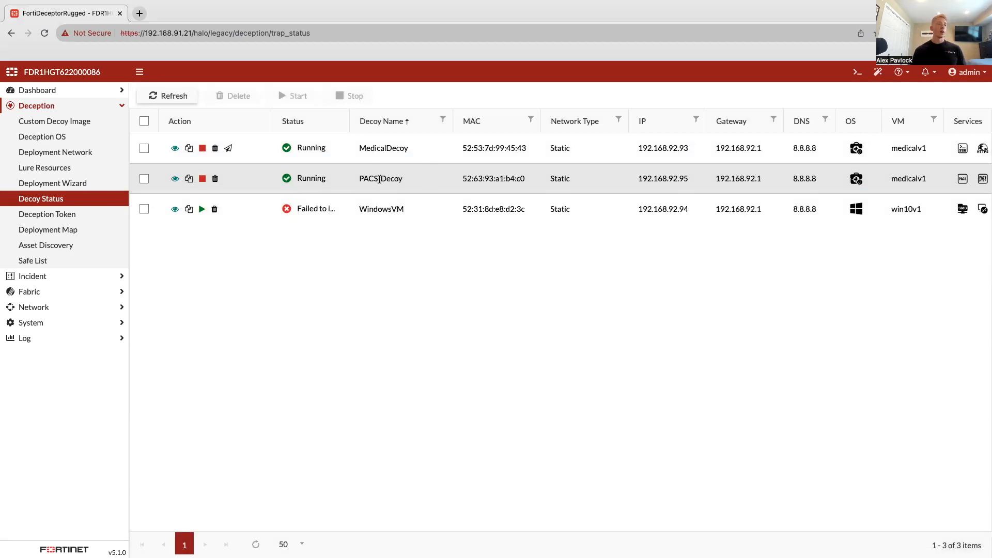
# - Switch to the Kali Linux terminal and begin an nmap command at the prompt
pyautogui.hotkey('ctrl', 'Right')
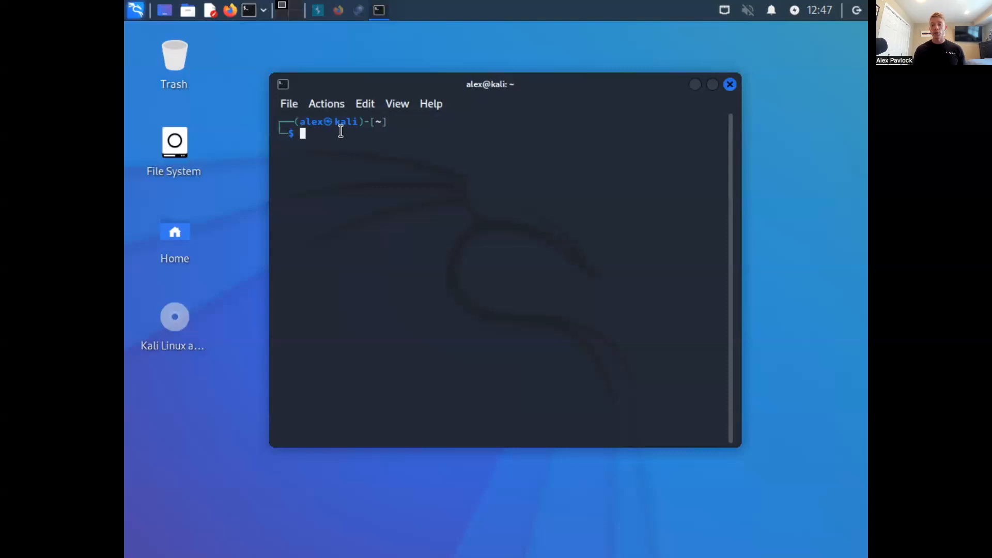
pyautogui.write('nm')
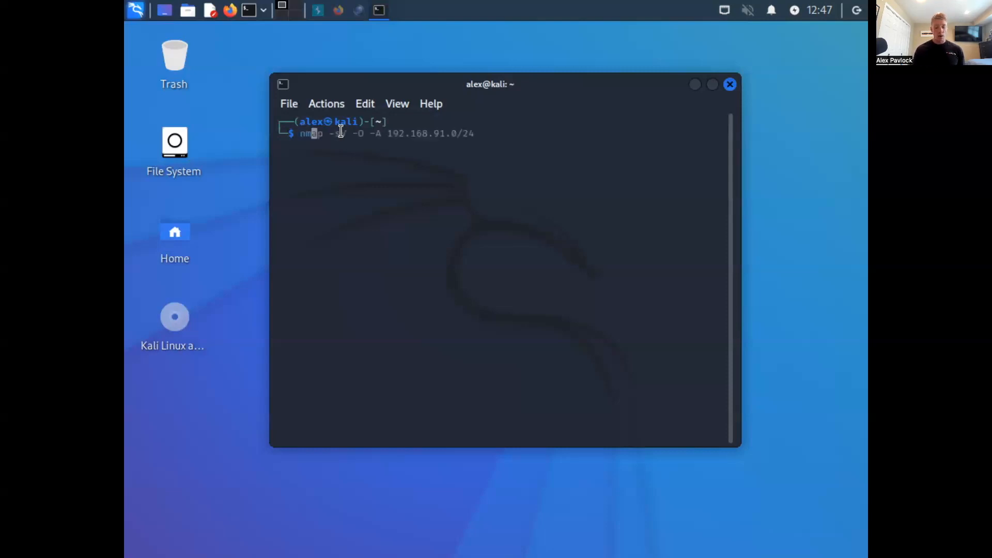
pyautogui.write('ap')
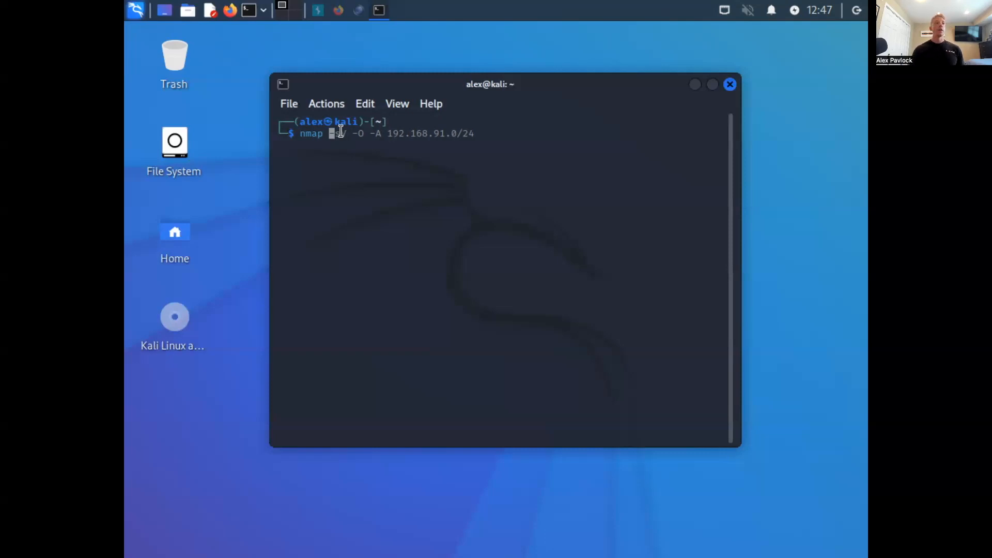
pyautogui.press('Right')
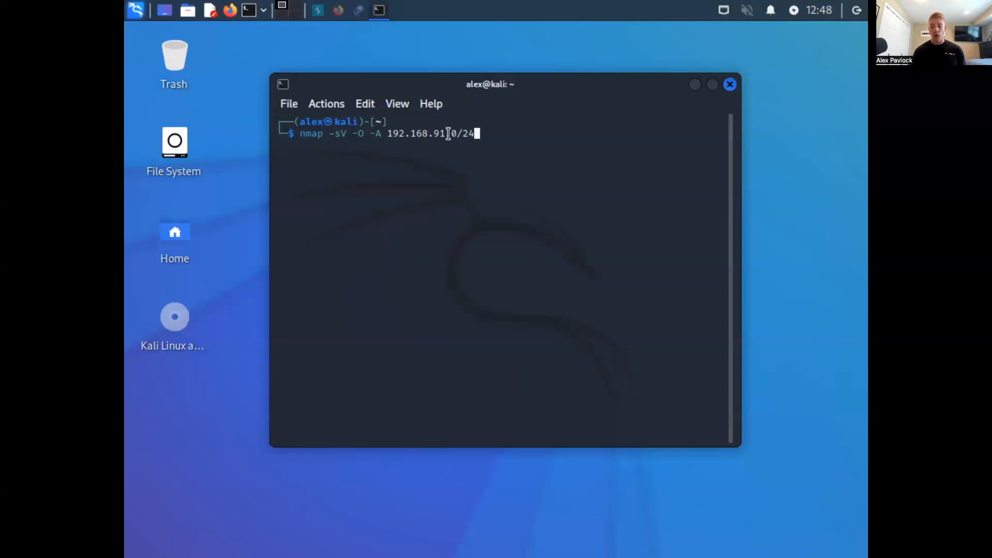
pyautogui.press('Left')
pyautogui.press('Left')
pyautogui.press('Left')
pyautogui.press('Left')
pyautogui.press('Left')
pyautogui.press('Left')
pyautogui.press('Left')
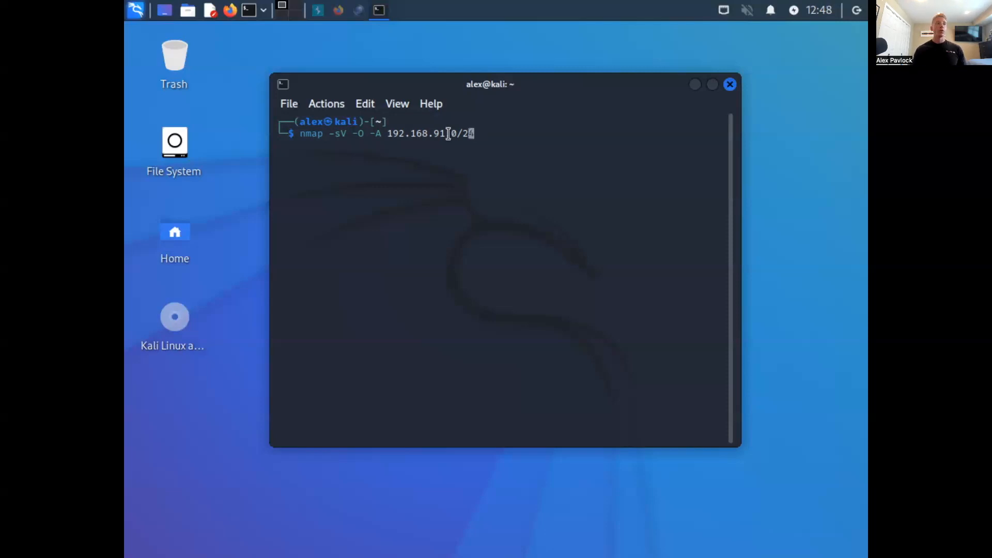
pyautogui.press('Left')
pyautogui.press('Left')
pyautogui.press('Left')
pyautogui.press('Left')
pyautogui.press('Left')
pyautogui.press('Left')
pyautogui.press('Left')
pyautogui.press('Left')
pyautogui.press('Left')
pyautogui.press('Left')
pyautogui.press('Left')
pyautogui.press('Left')
pyautogui.press('Left')
pyautogui.press('Left')
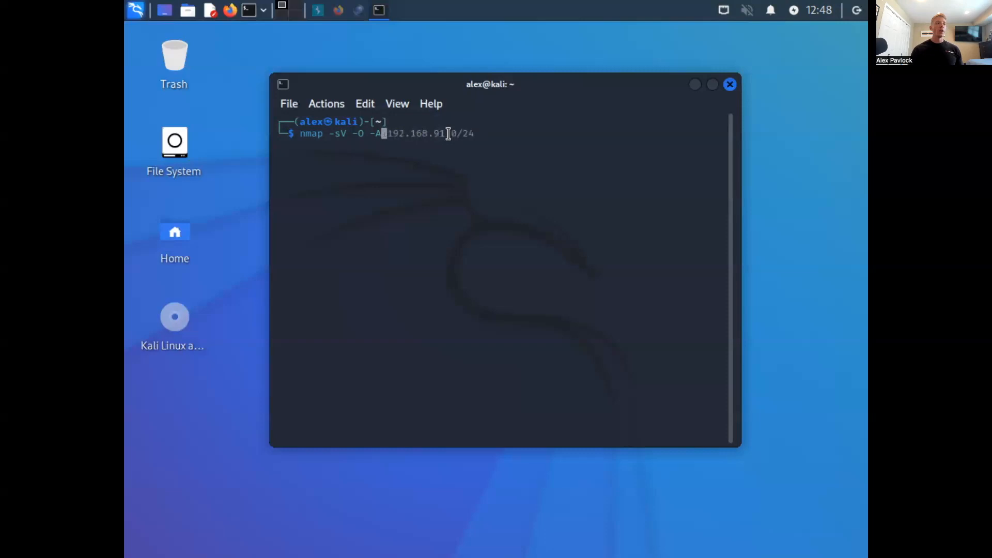
pyautogui.press('Left')
pyautogui.press('Left')
pyautogui.press('Left')
pyautogui.press('Left')
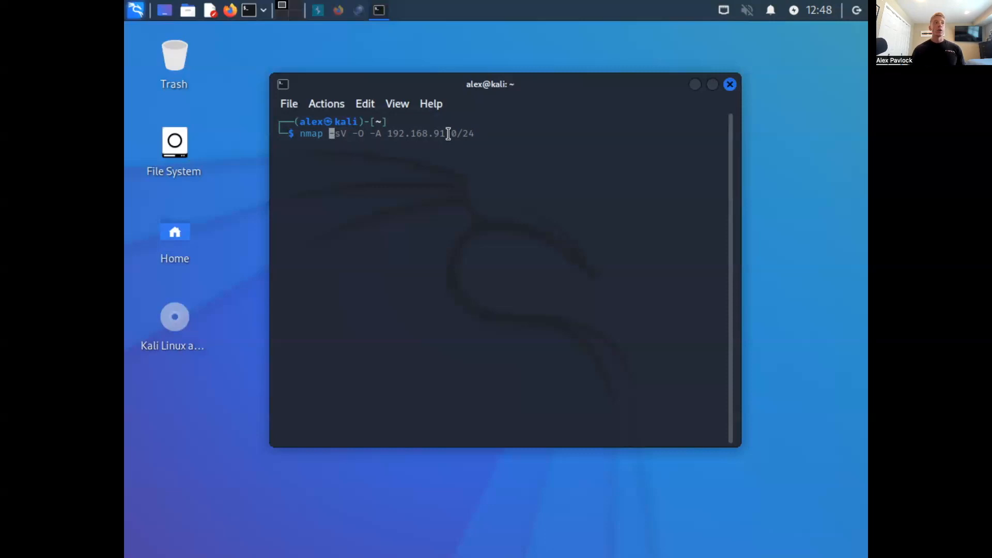
pyautogui.press('End')
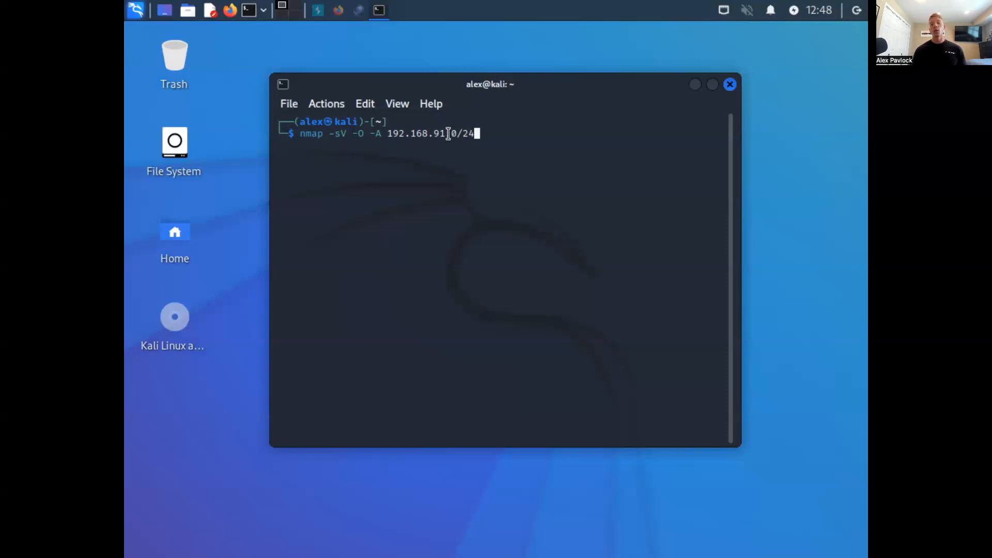
pyautogui.press('Left')
pyautogui.press('Left')
pyautogui.press('Left')
pyautogui.press('Left')
pyautogui.press('Left')
pyautogui.press('Left')
pyautogui.press('Left')
pyautogui.press('Left')
pyautogui.press('Left')
pyautogui.press('Left')
pyautogui.press('Left')
pyautogui.press('Left')
pyautogui.press('Left')
pyautogui.press('Left')
pyautogui.press('Left')
pyautogui.press('Left')
pyautogui.press('Left')
pyautogui.press('Left')
pyautogui.press('Left')
pyautogui.press('Left')
pyautogui.press('Left')
pyautogui.press('Left')
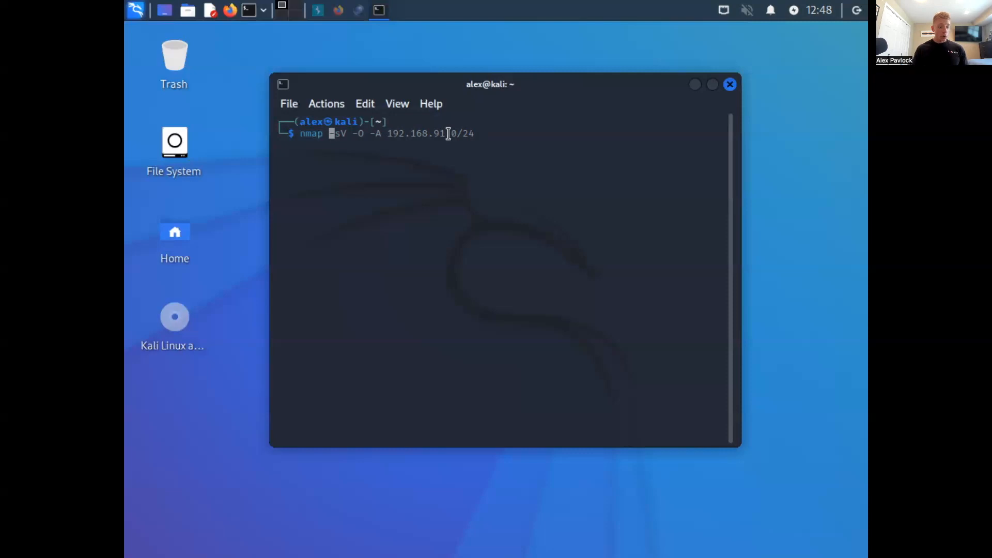
# - Add the -O and -A options to the nmap command
pyautogui.write('-O')
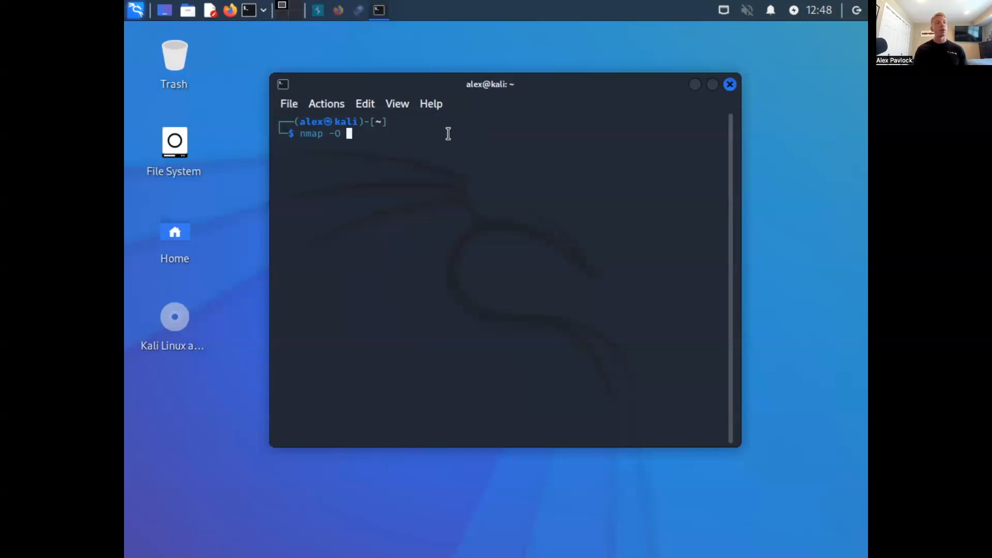
pyautogui.write('-')
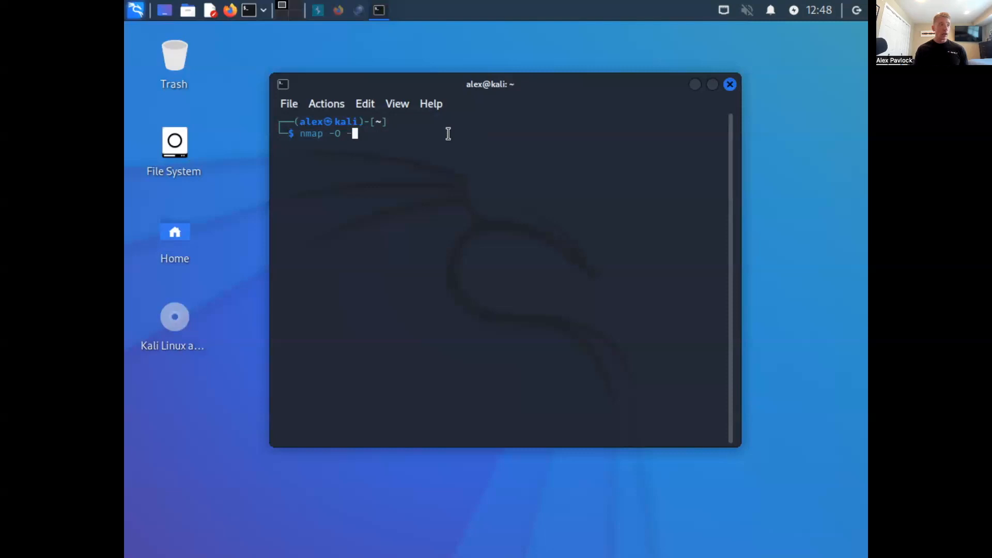
pyautogui.write('A')
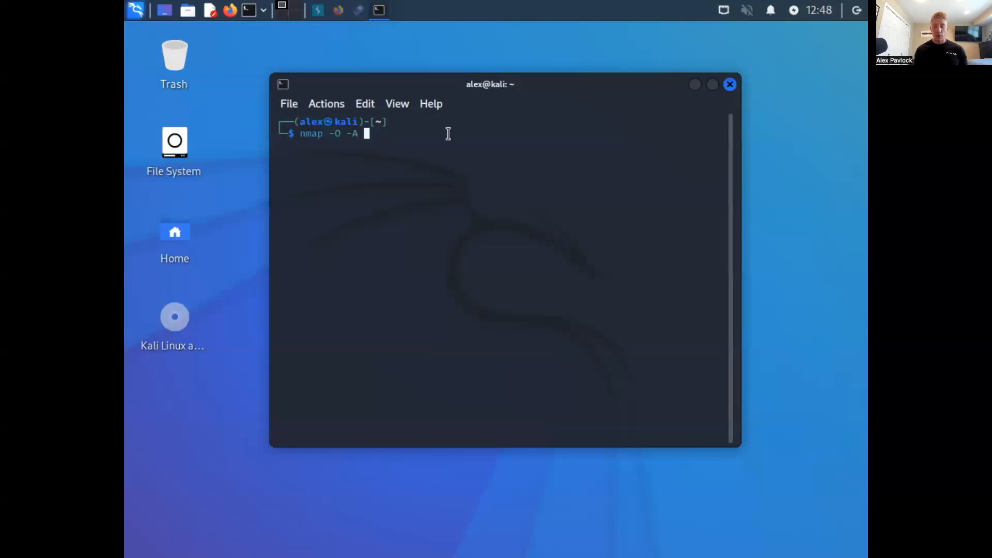
pyautogui.write('-p')
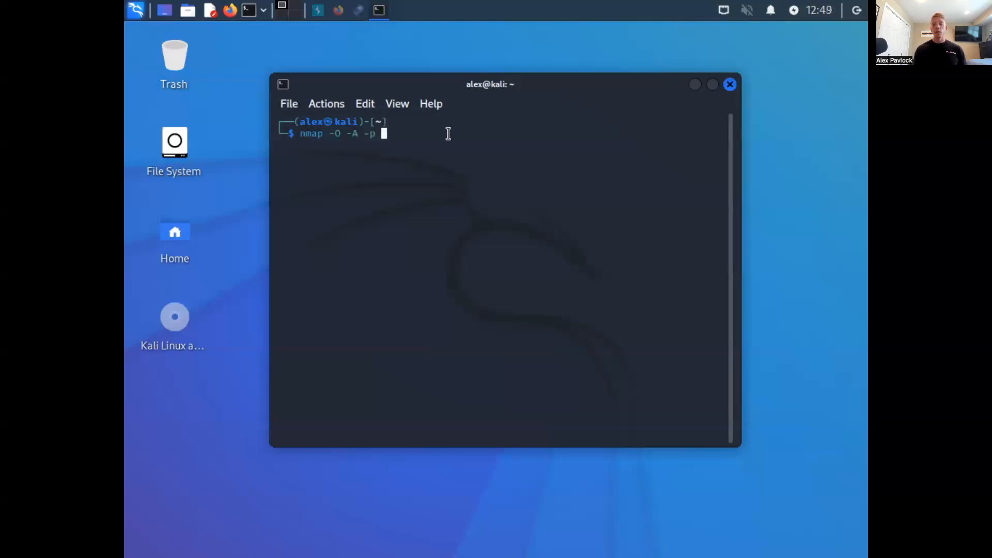
pyautogui.write(' 80, 443')
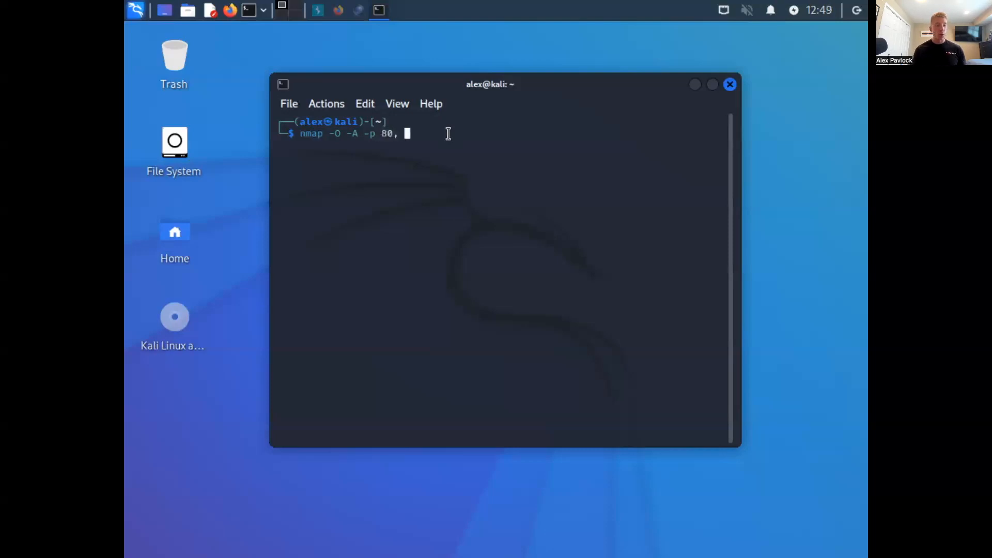
pyautogui.press('BackSpace')
pyautogui.press('BackSpace')
pyautogui.press('BackSpace')
pyautogui.press('BackSpace')
pyautogui.press('BackSpace')
pyautogui.press('BackSpace')
pyautogui.press('BackSpace')
pyautogui.press('BackSpace')
pyautogui.press('BackSpace')
pyautogui.press('BackSpace')
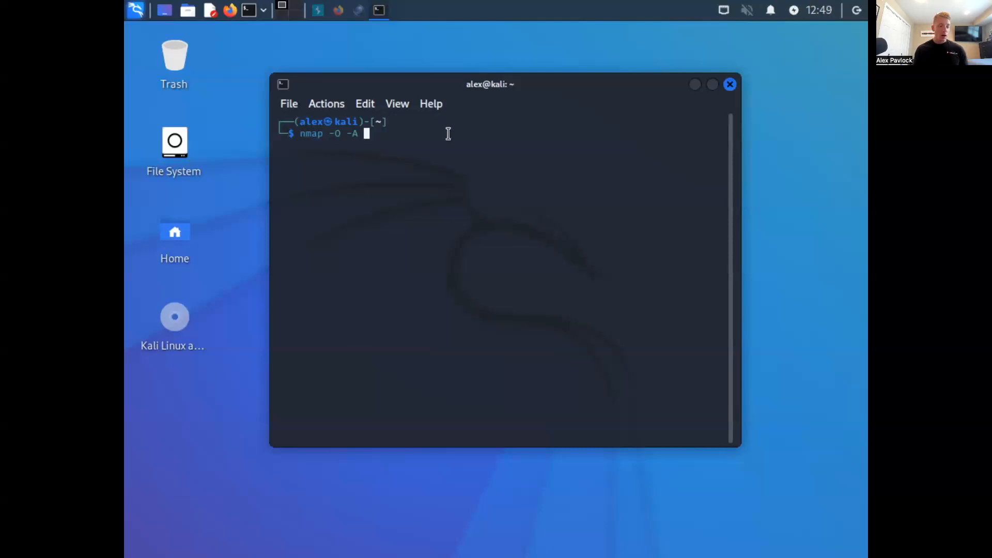
# - Set the scan target to 192.168.92.95 and try to run nmap -O -A without root privileges
pyautogui.write('192.168.92.9')
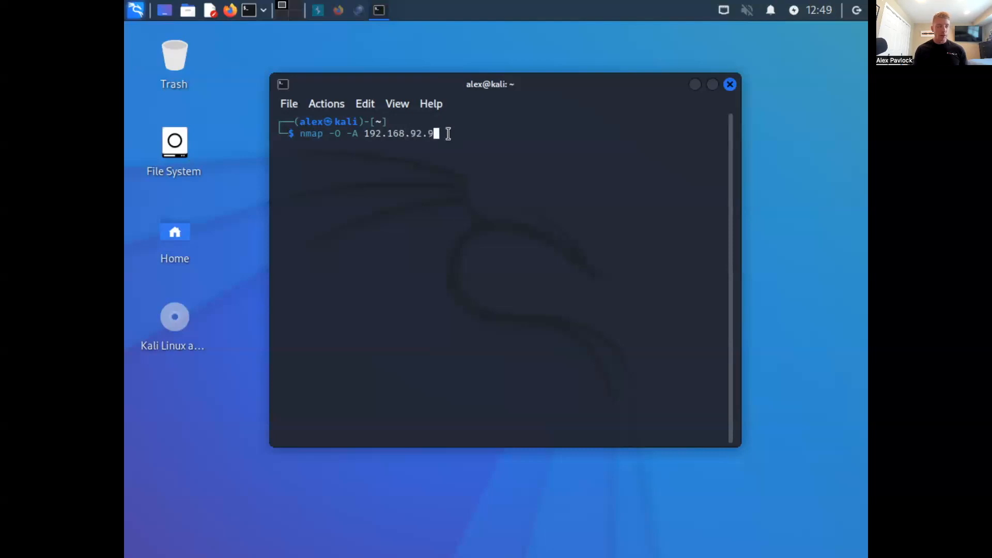
pyautogui.write('5')
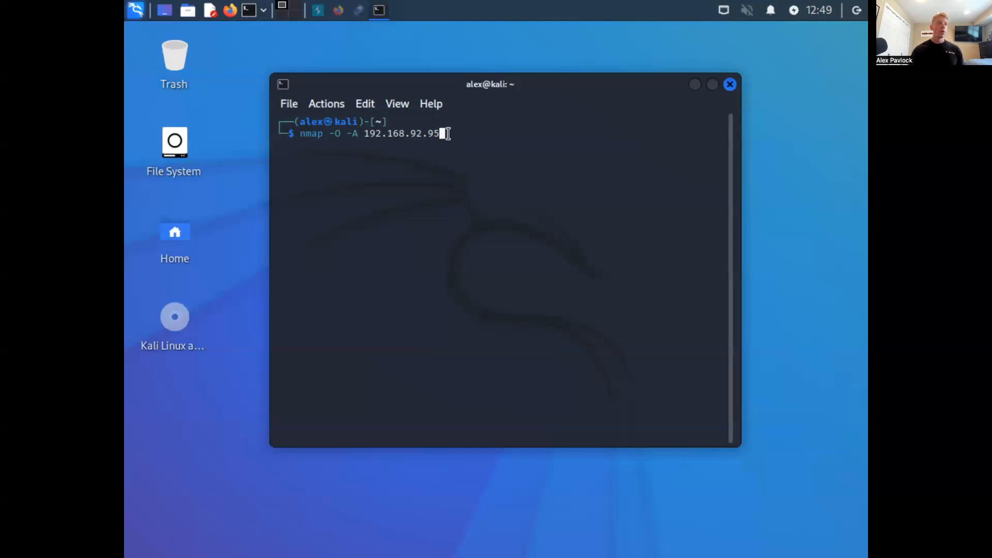
pyautogui.press('Return')
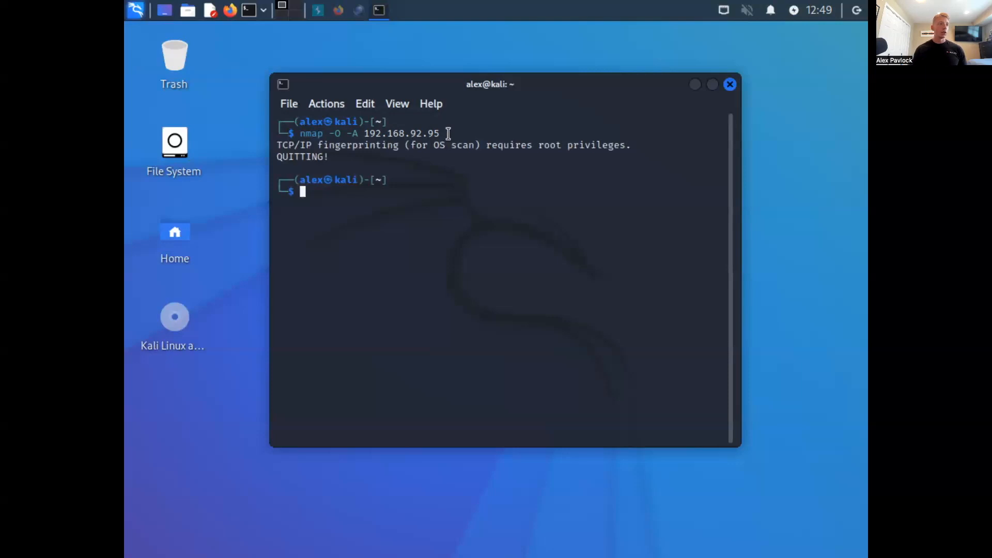
# - Run the scan as root with sudo nmap -O -A 192.168.92.95 and enter the sudo password
pyautogui.write('sudo ')
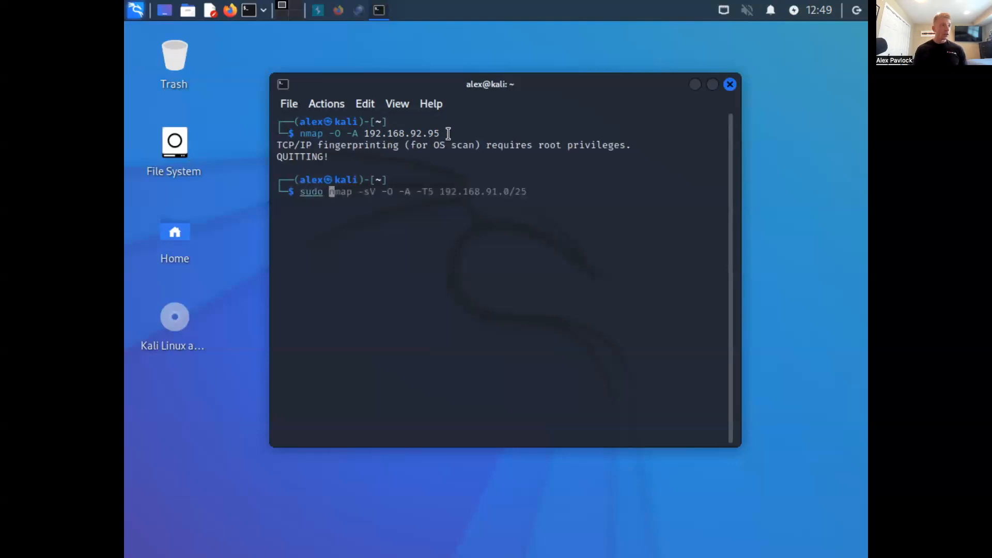
pyautogui.write('nmap ')
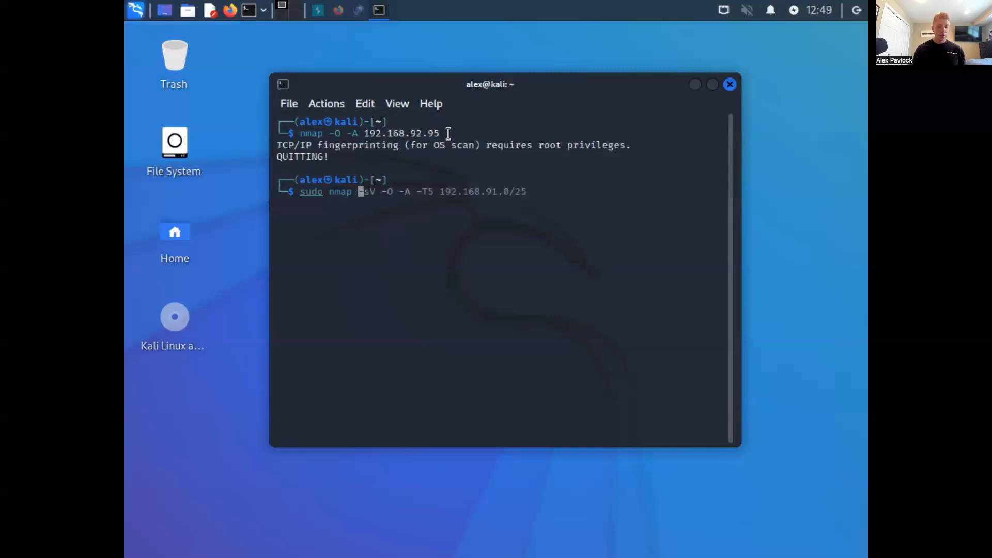
pyautogui.write('-O')
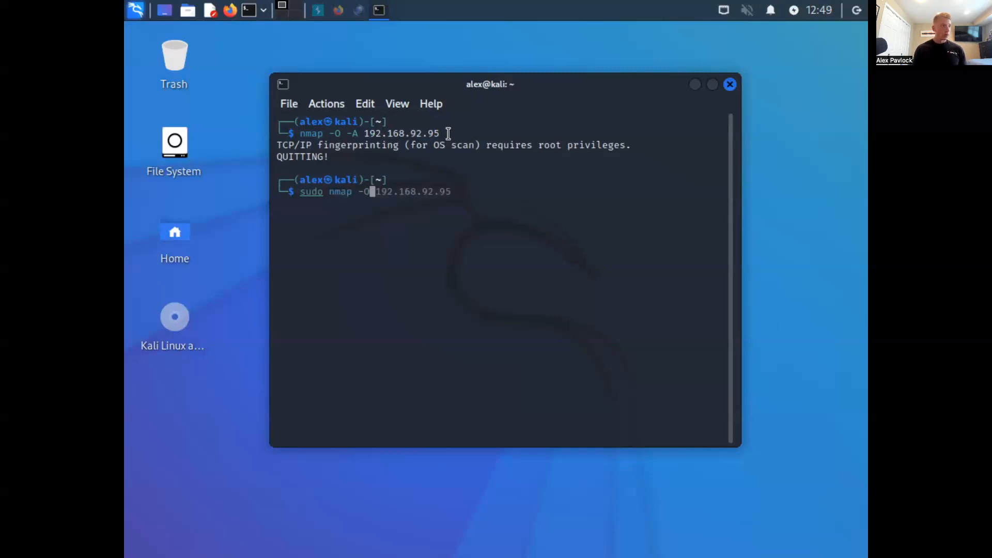
pyautogui.write(' -A')
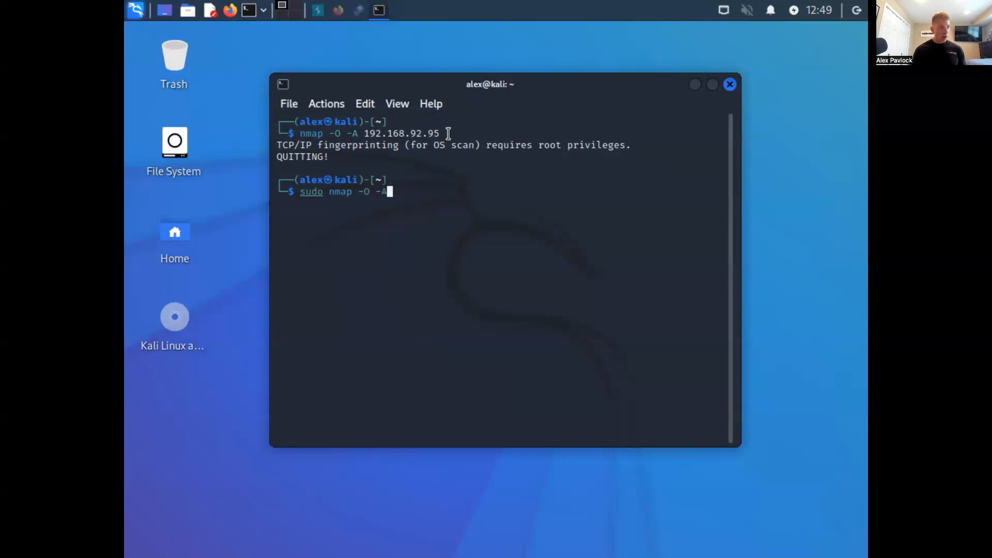
pyautogui.write(' 192.1')
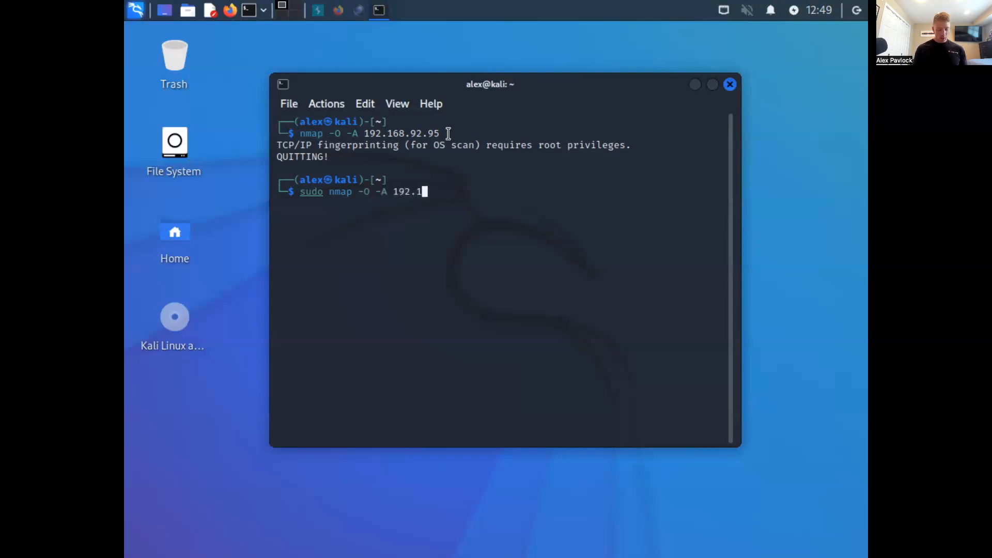
pyautogui.write('68.92.95')
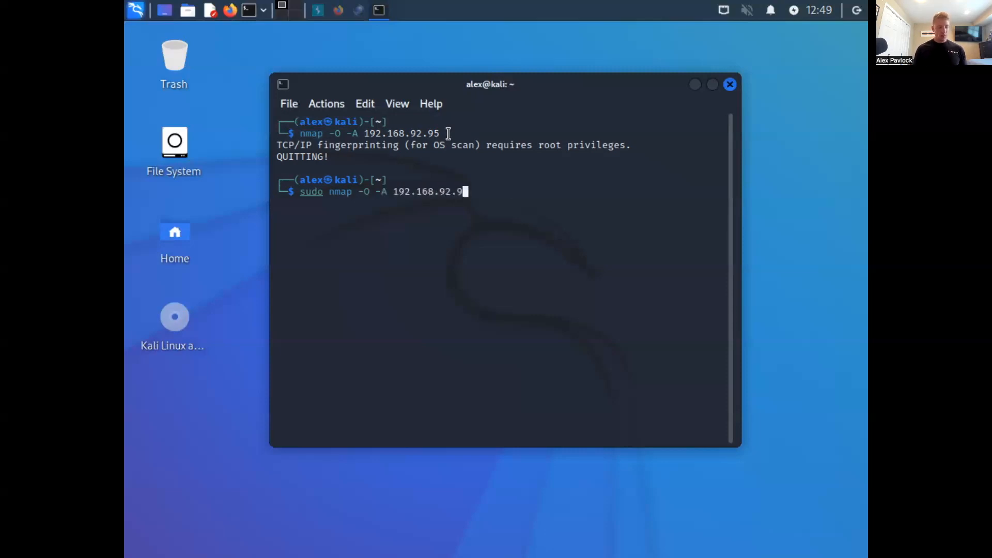
pyautogui.press('Return')
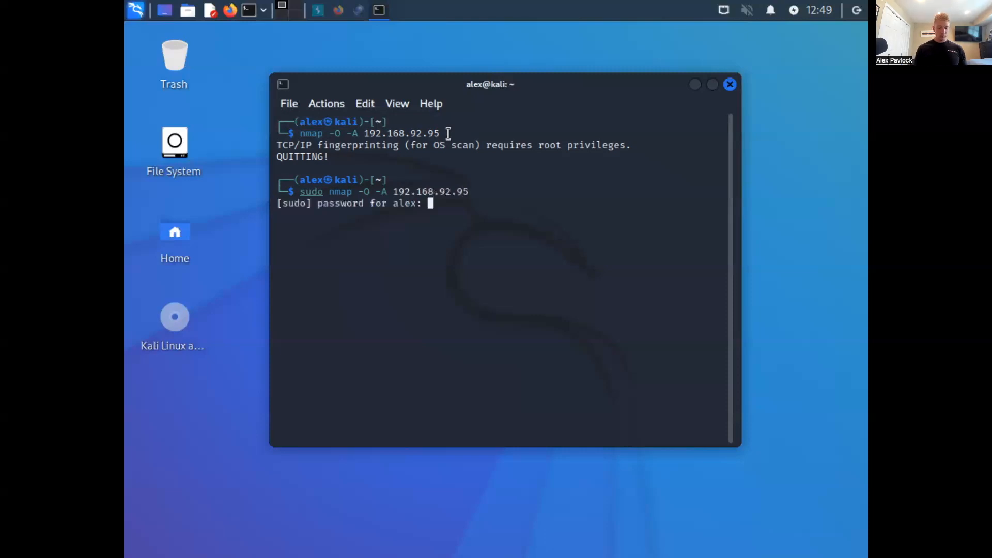
pyautogui.press('Return')
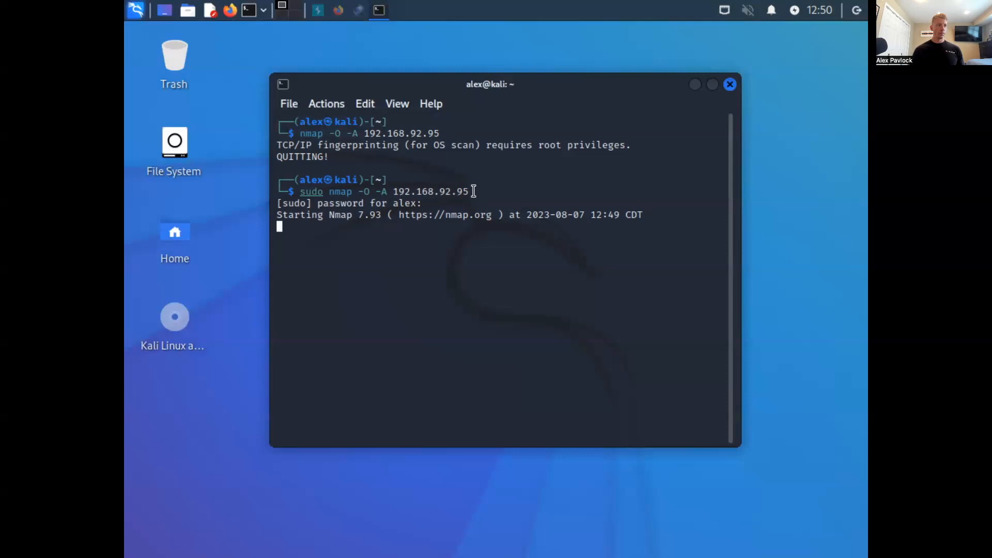
pyautogui.press('super')
pyautogui.click(617, 187)
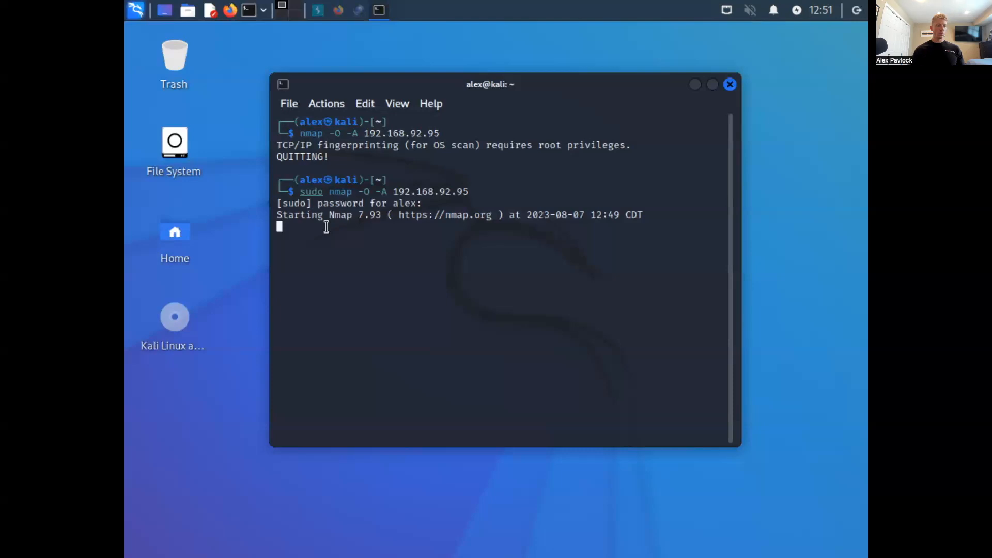
# - Check the running scan's progress, and examine the finished nmap report's ports, services and versions from its beginning through the OS and traceroute details
pyautogui.press('Return')
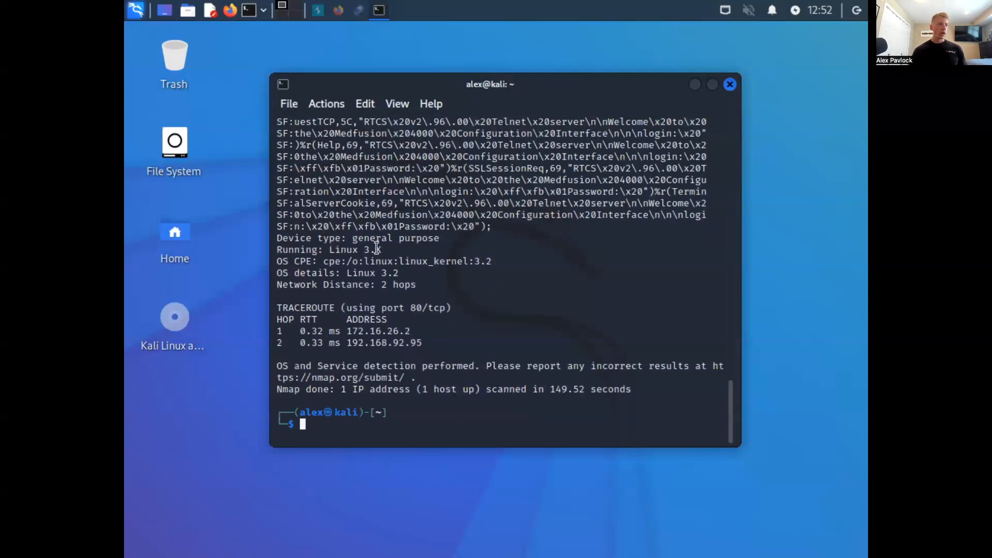
pyautogui.scroll(13, 377, 250)
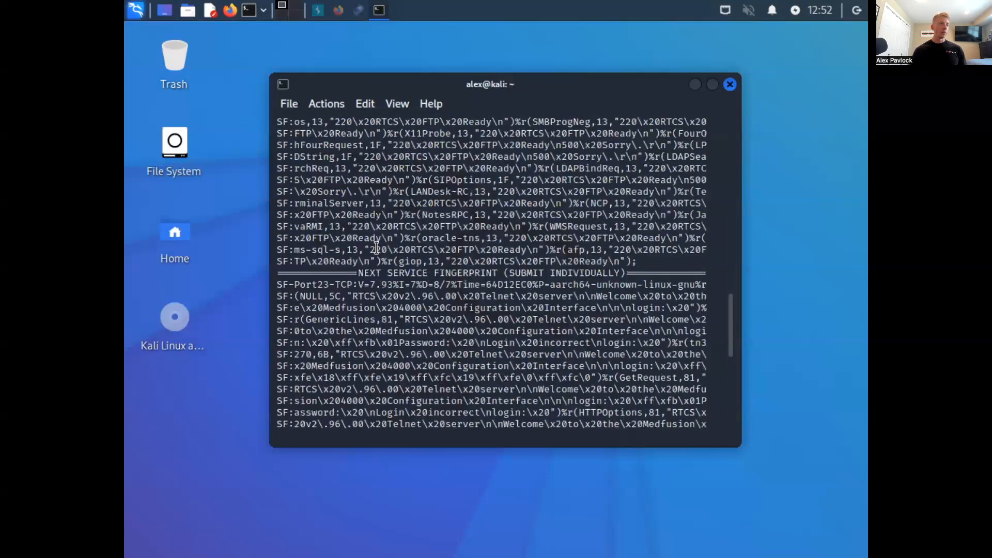
pyautogui.scroll(20, 377, 249)
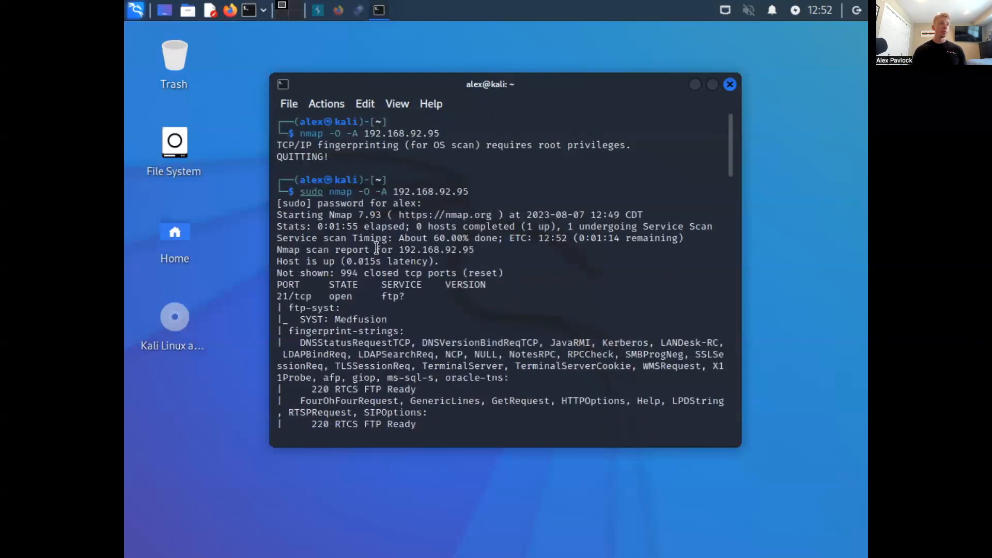
pyautogui.scroll(-1, 377, 249)
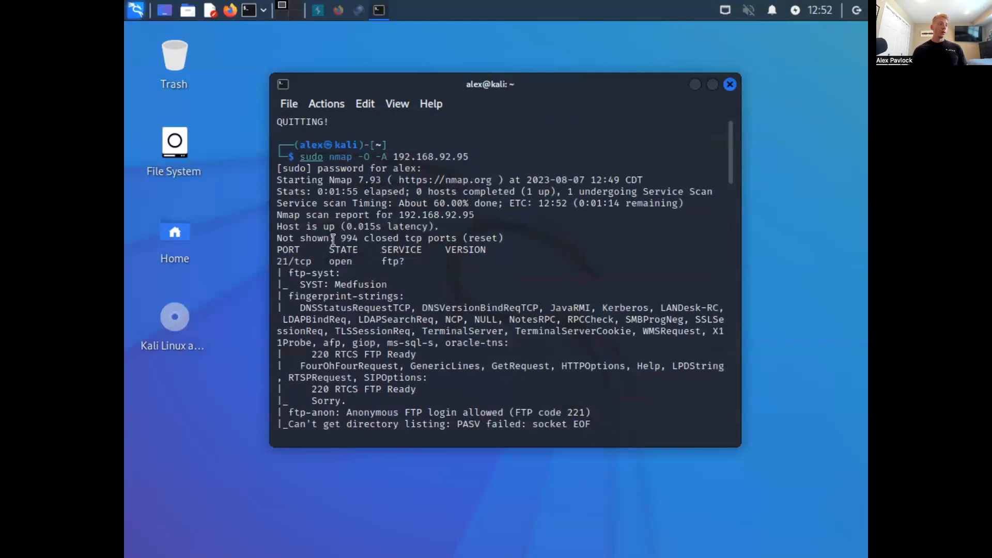
pyautogui.scroll(-2, 313, 260)
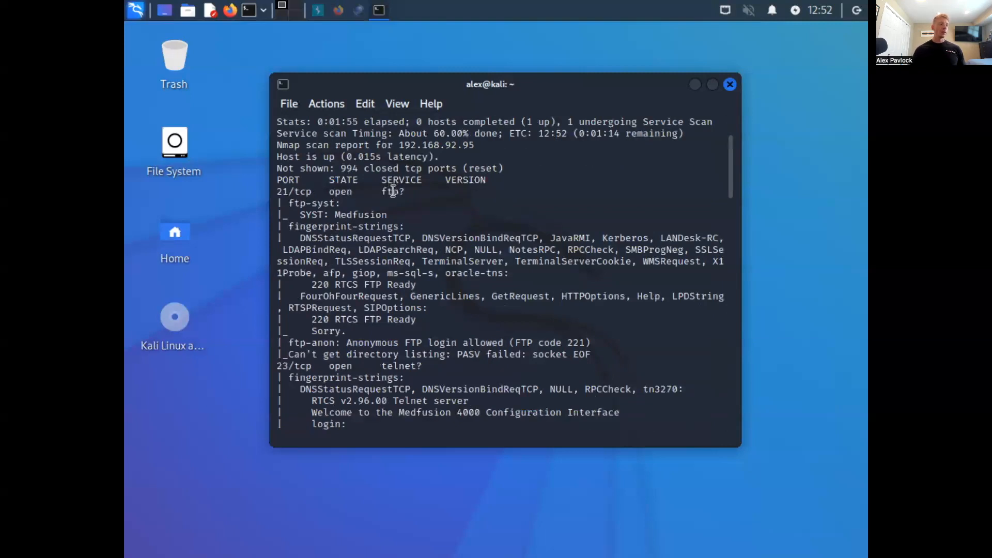
pyautogui.scroll(-2, 352, 319)
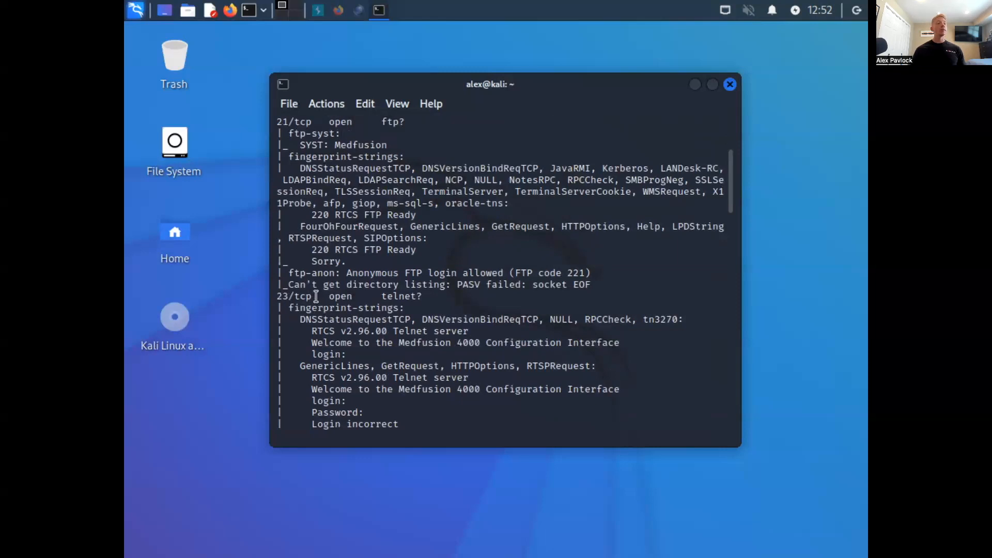
pyautogui.scroll(-4, 386, 293)
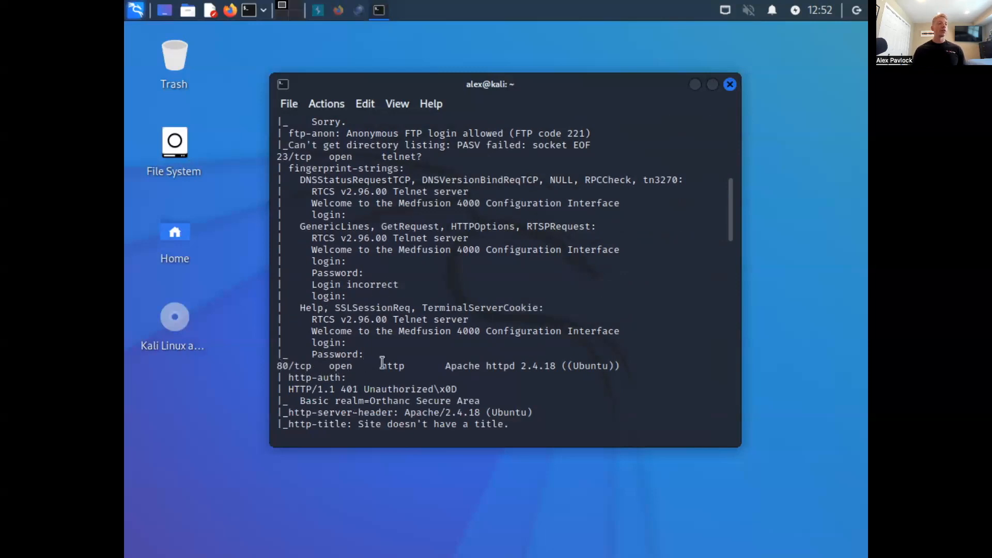
pyautogui.scroll(-7, 383, 364)
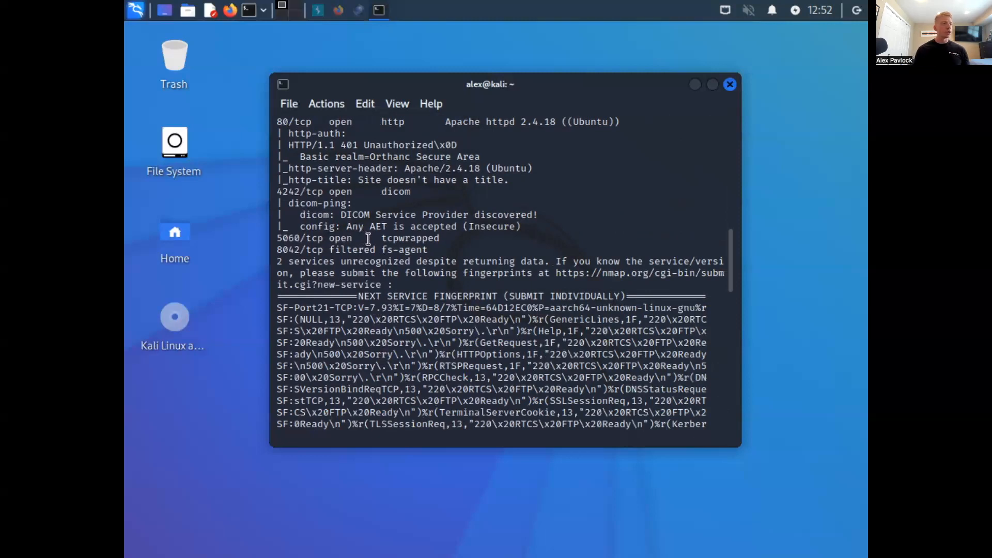
pyautogui.scroll(-7, 368, 238)
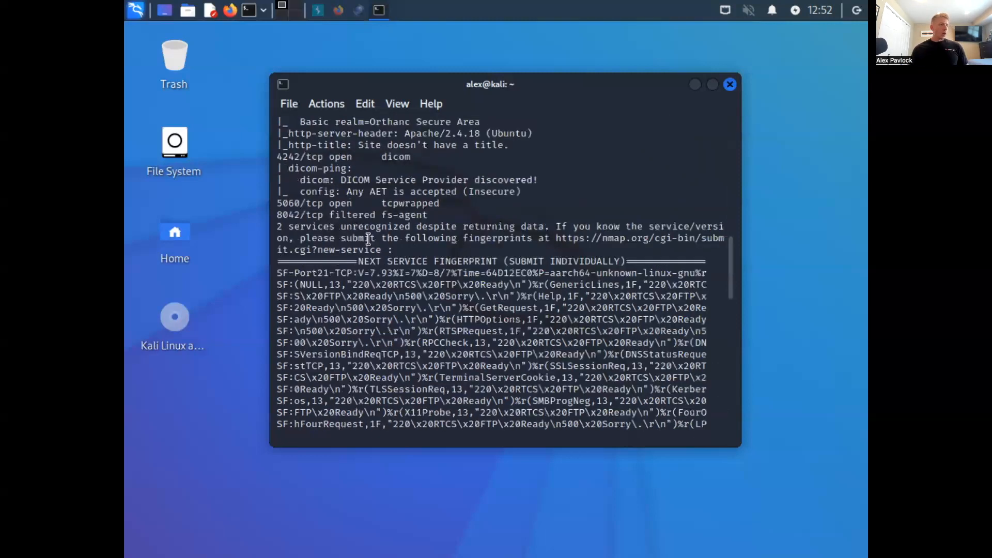
pyautogui.scroll(-10, 368, 239)
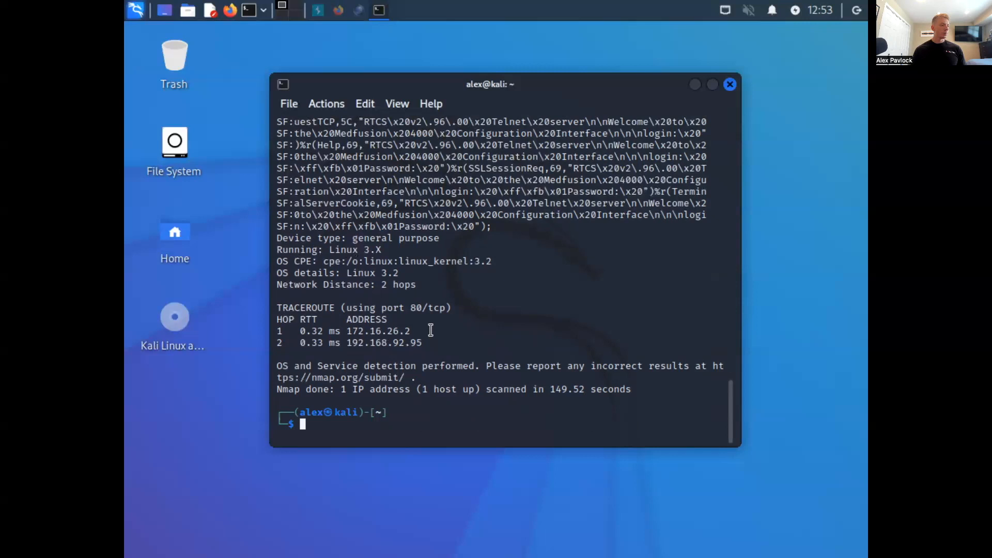
# - Return to the start of the nmap report and review the FTP and Telnet port entries with their fingerprint strings
pyautogui.scroll(10, 431, 330)
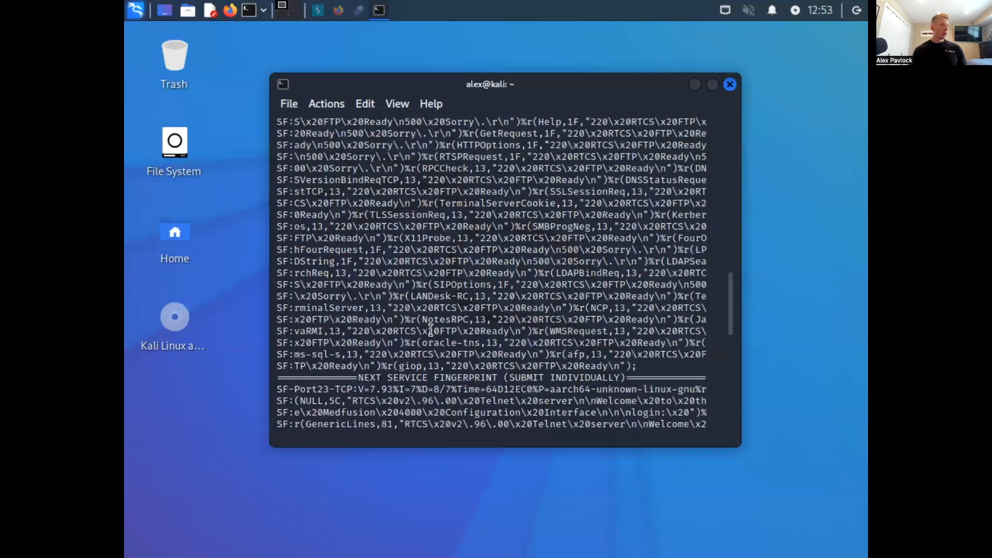
pyautogui.scroll(10, 431, 330)
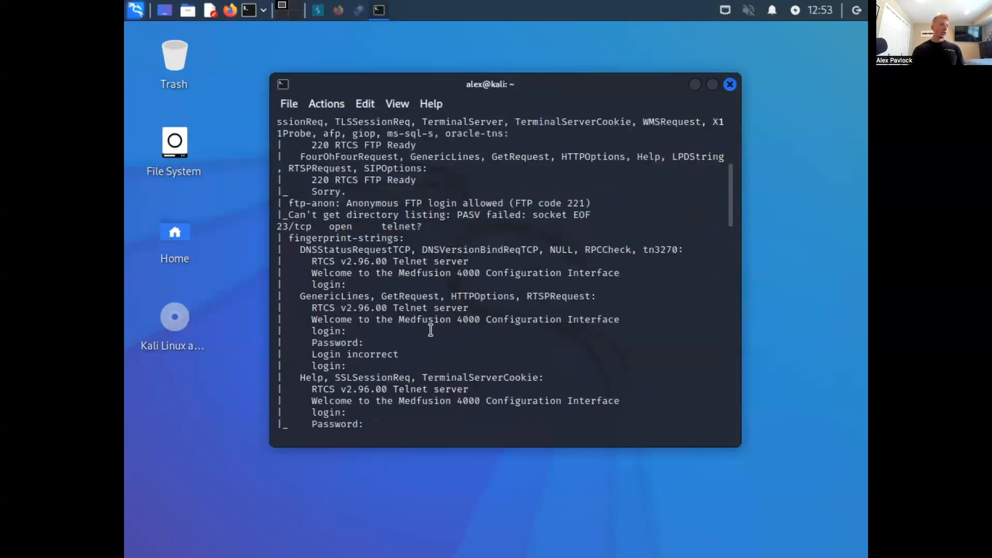
pyautogui.scroll(5, 431, 330)
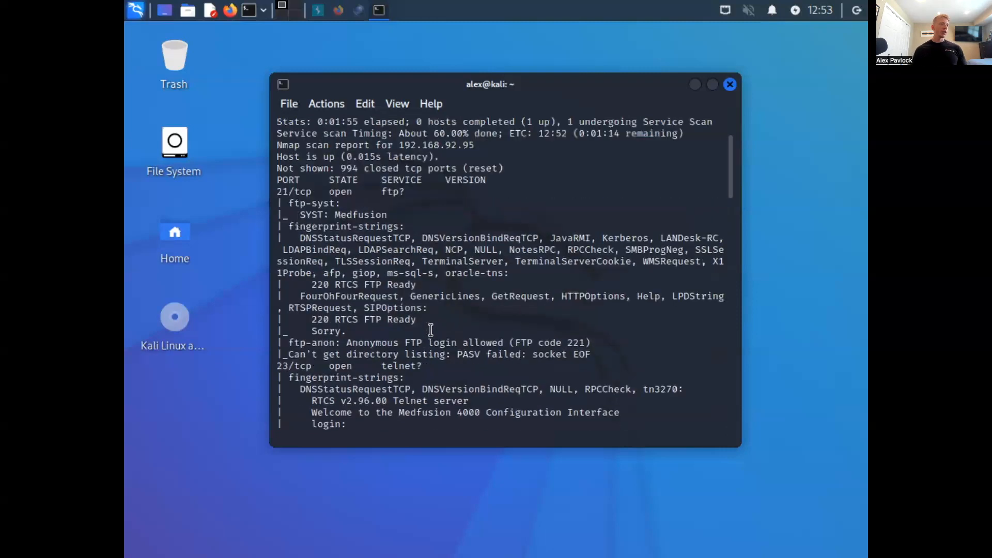
pyautogui.scroll(3, 430, 330)
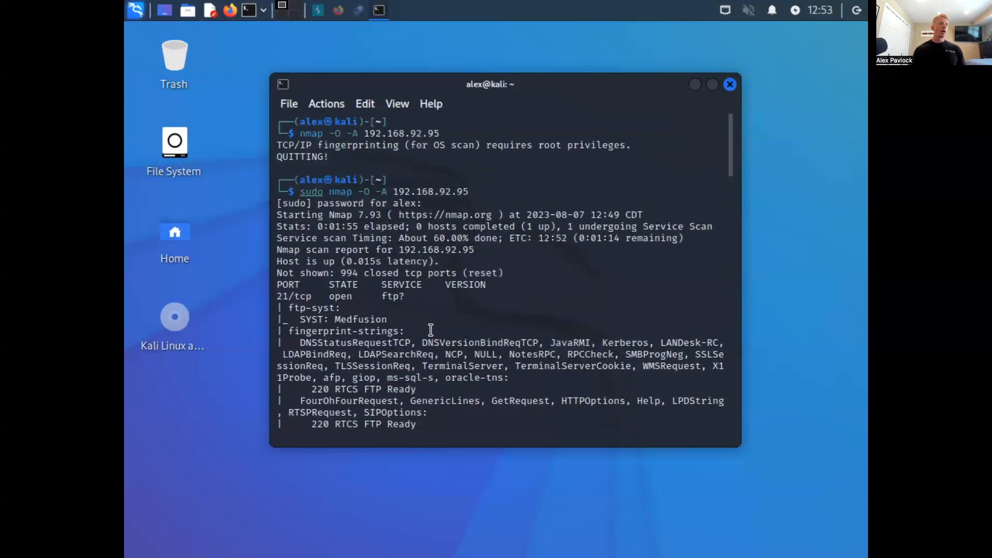
pyautogui.scroll(-2, 431, 330)
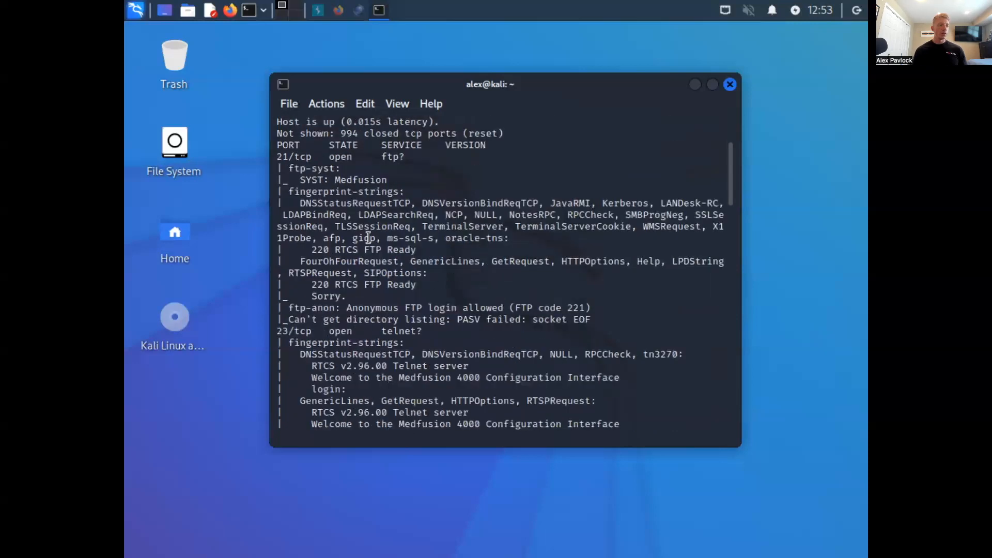
pyautogui.scroll(-2, 369, 238)
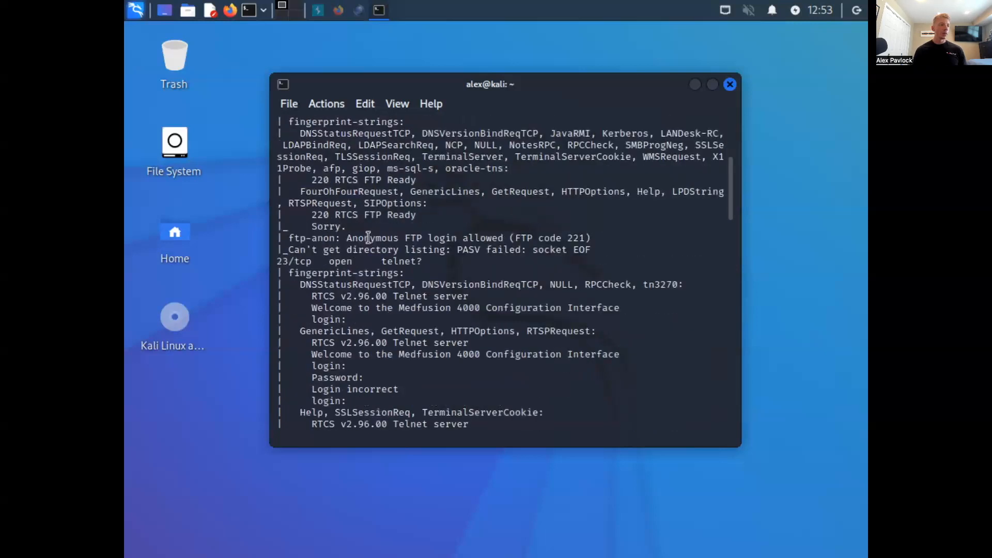
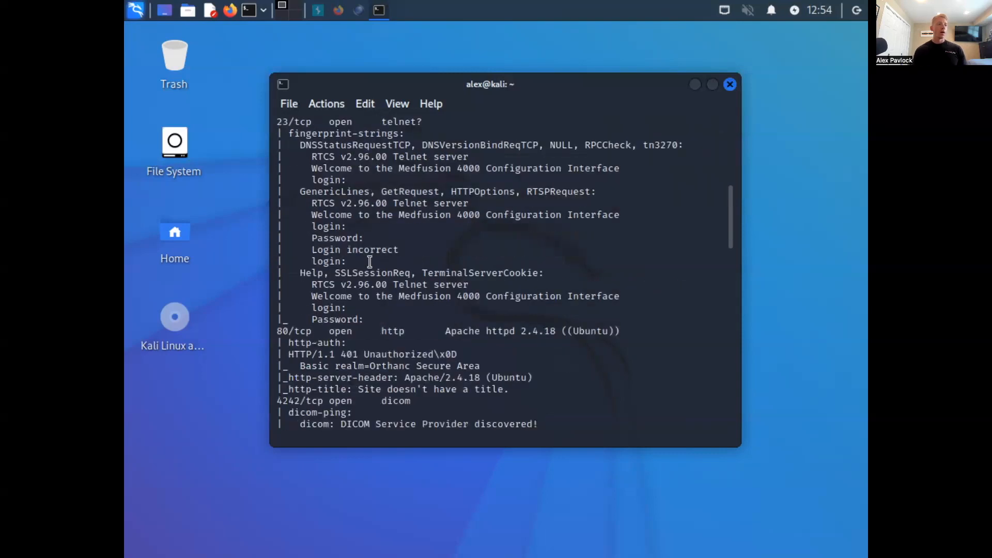
# - Review the nmap report's port entries after Telnet, covering the HTTP service on port 80 and the DICOM service on port 4242
pyautogui.scroll(-3, 370, 261)
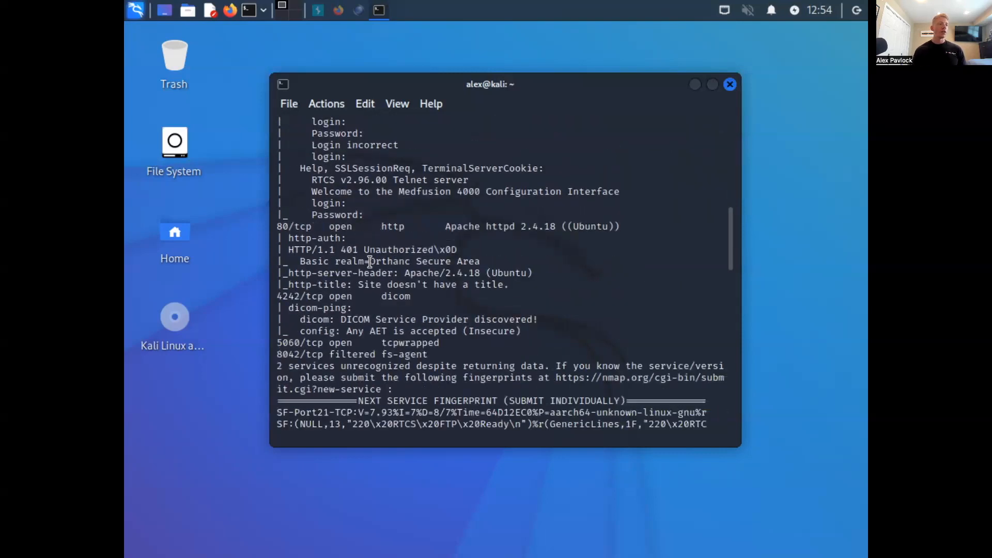
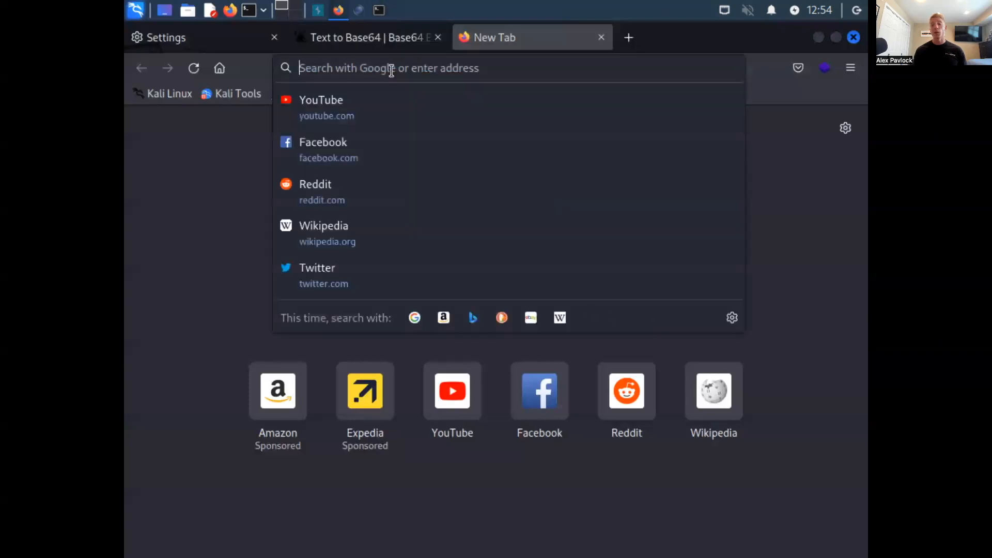
pyautogui.press('pageup')
pyautogui.press('Down')
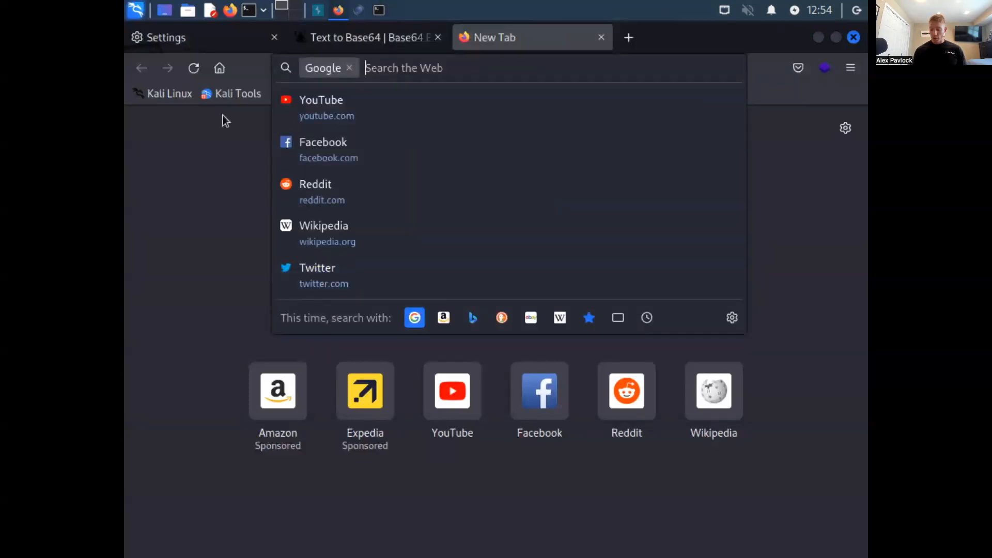
pyautogui.press('Up')
pyautogui.press('Up')
pyautogui.press('Up')
pyautogui.press('Up')
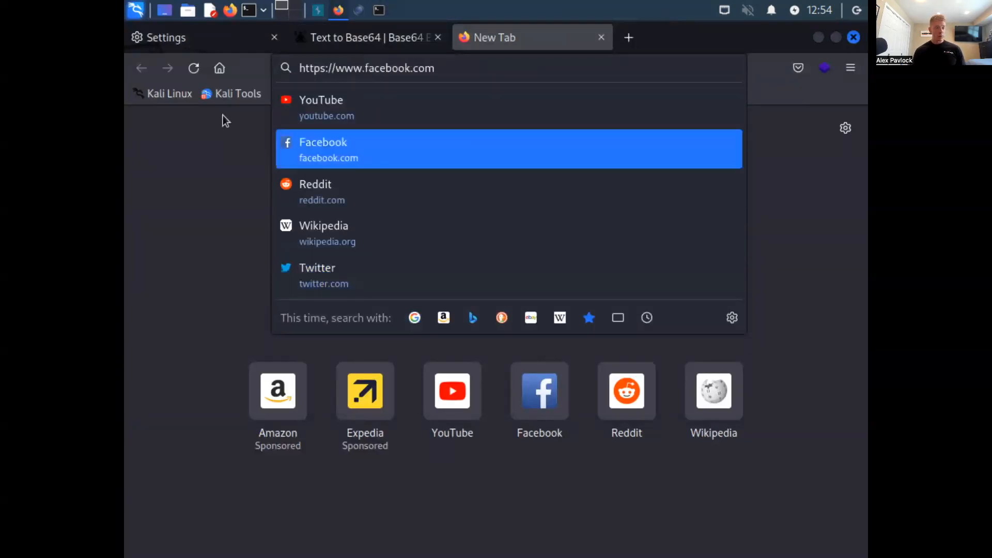
pyautogui.click(439, 72)
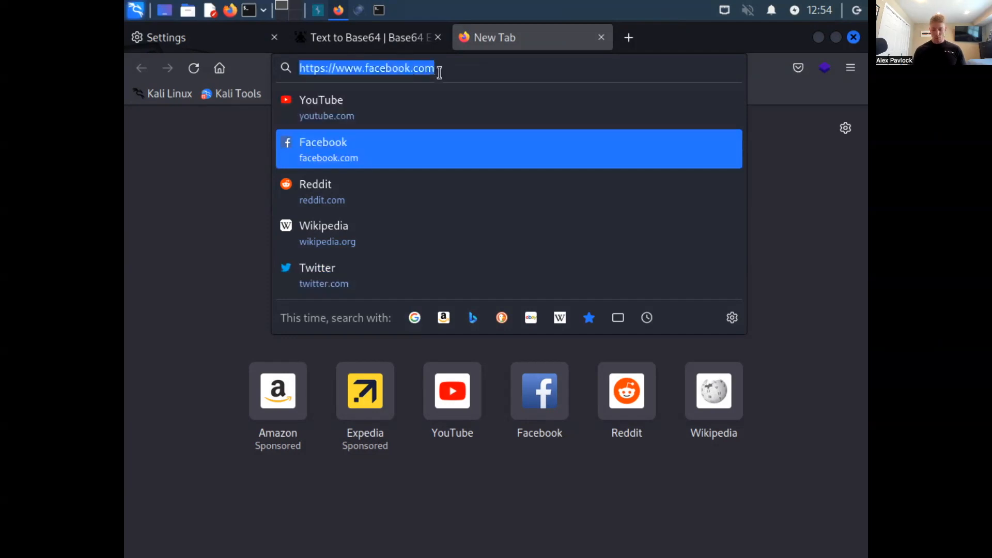
pyautogui.press('BackSpace')
pyautogui.hotkey('alt', 'Down')
pyautogui.press('Up')
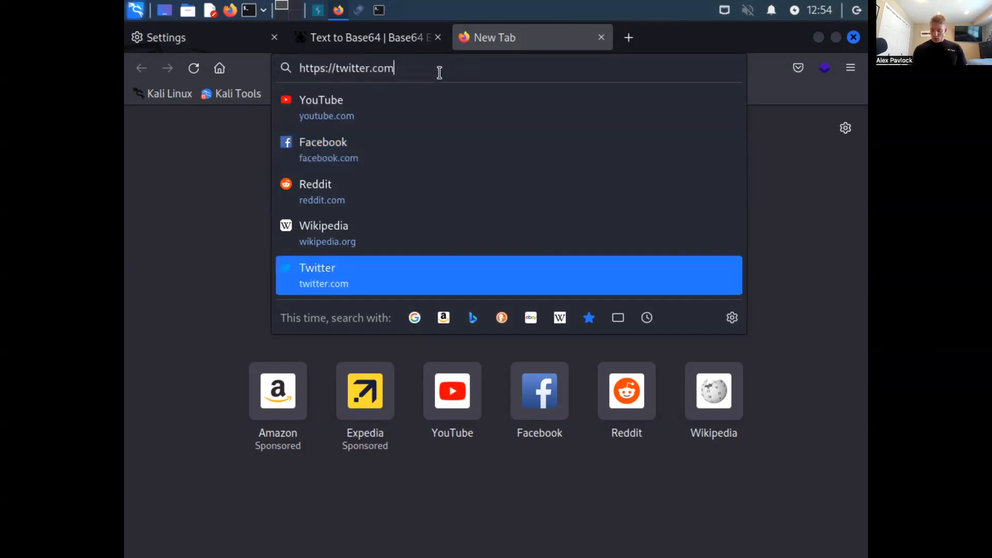
pyautogui.press('Down')
pyautogui.press('Down')
pyautogui.press('BackSpace')
pyautogui.tripleClick(440, 72)
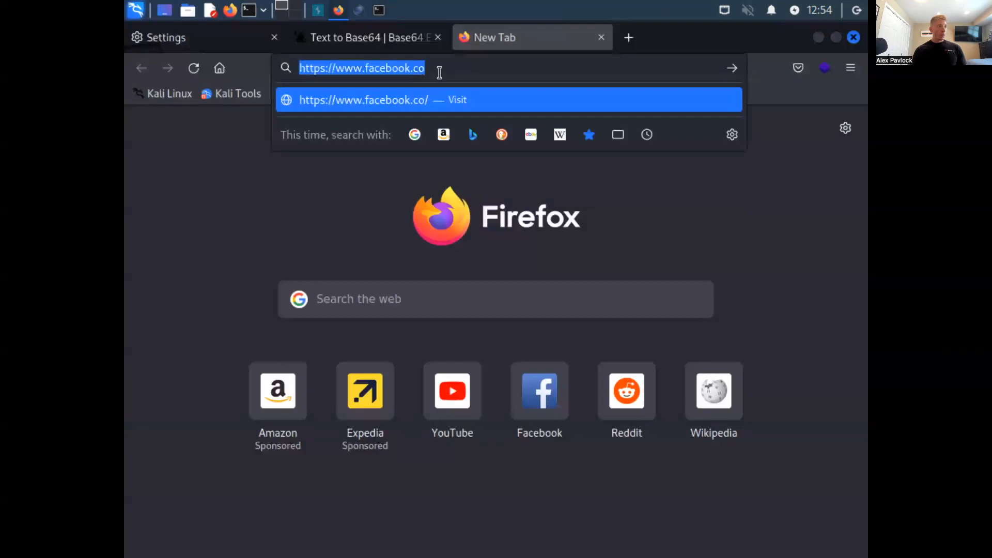
pyautogui.press('BackSpace')
pyautogui.press('Up')
pyautogui.press('Down')
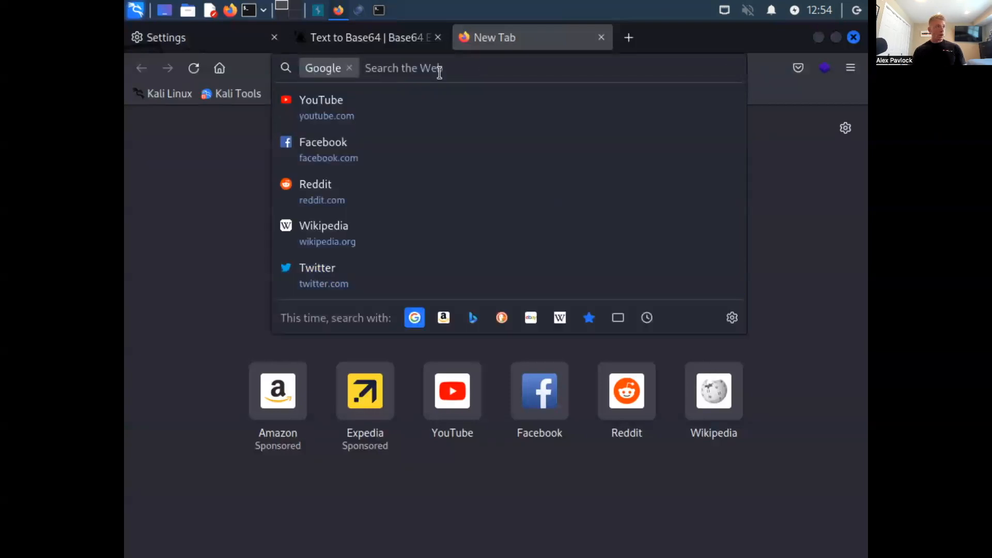
pyautogui.press('BackSpace')
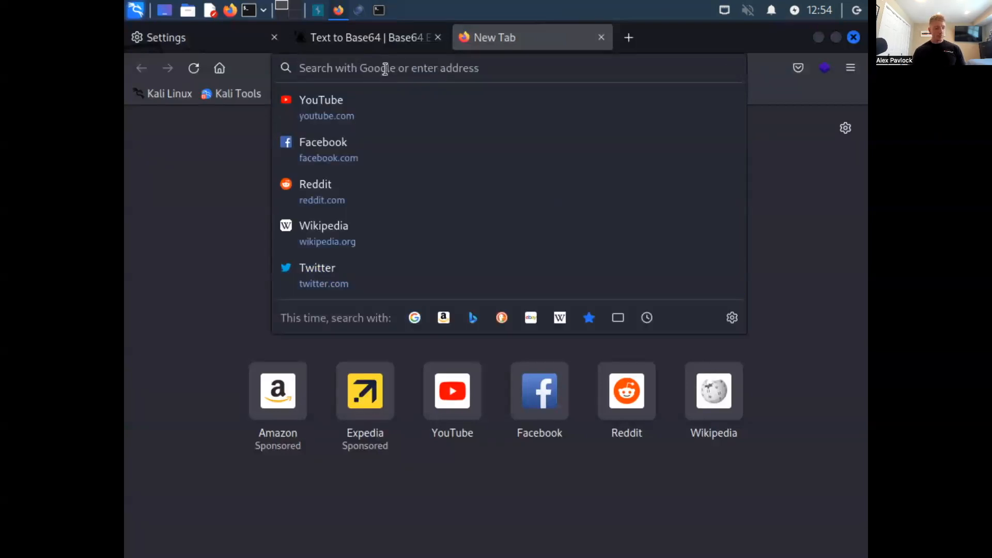
# - Enter the PACS decoy's IP address 192.168.92.95 as the browser address in the new tab
pyautogui.write('192.1')
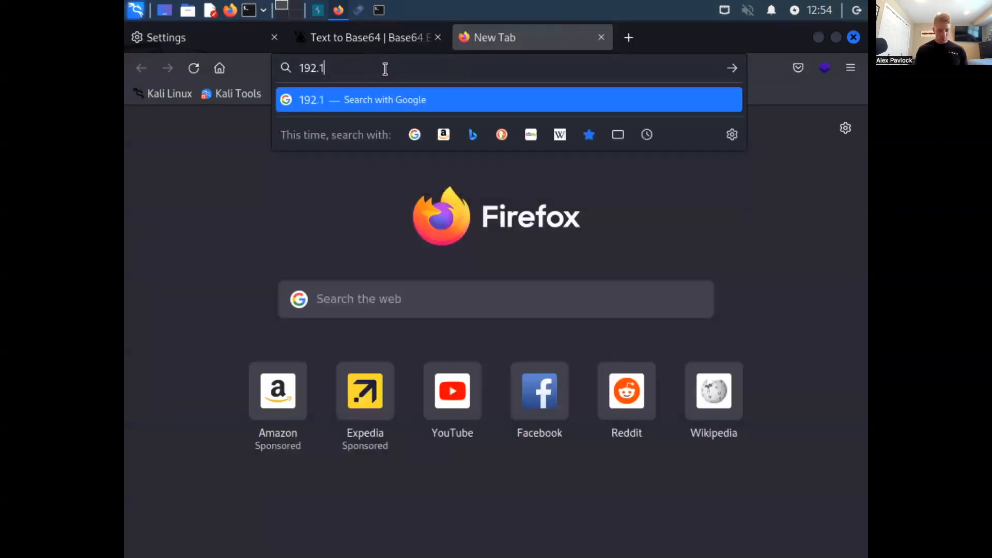
pyautogui.write('68.92.95')
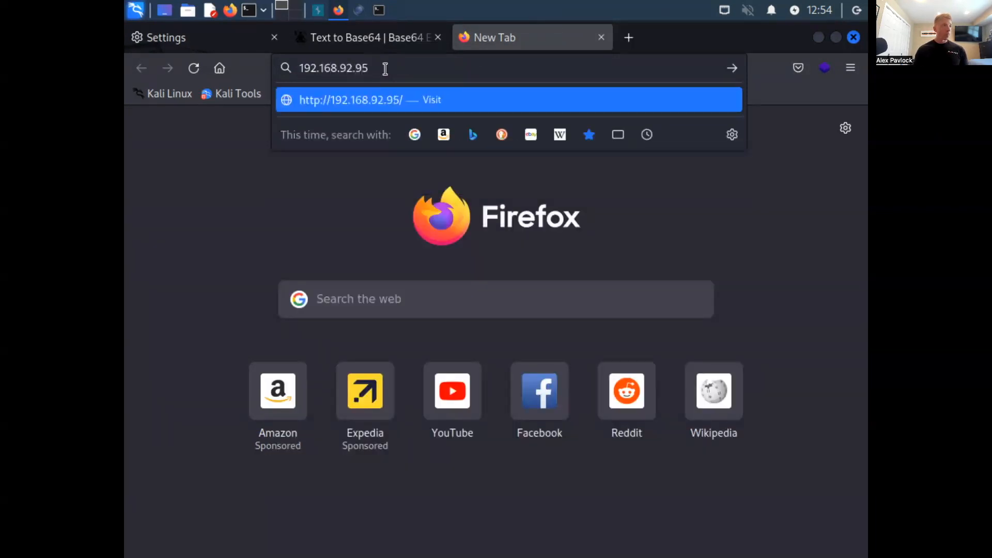
# - Switch to the FortiDeceptor console and open the incident analysis list
pyautogui.hotkey('ctrl', 'Left')
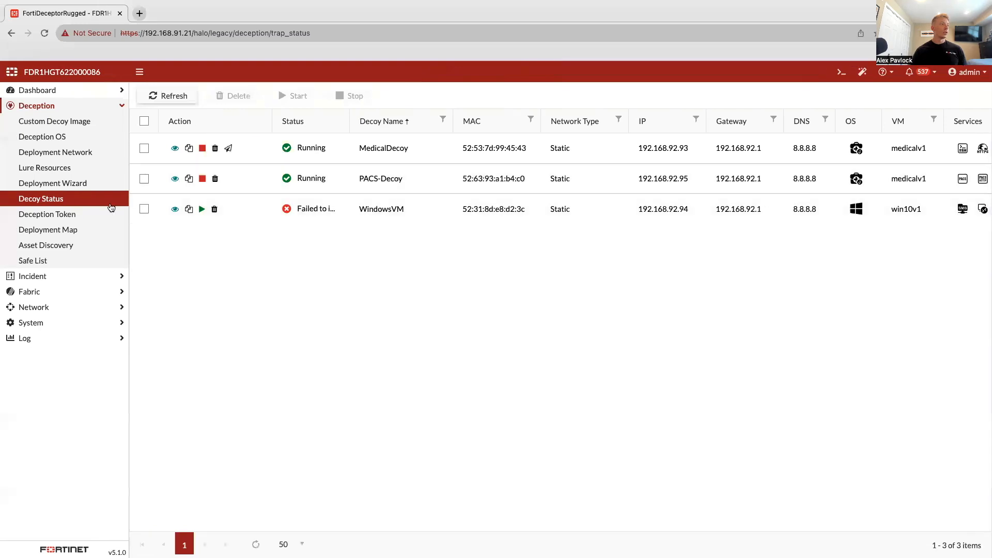
pyautogui.click(82, 108)
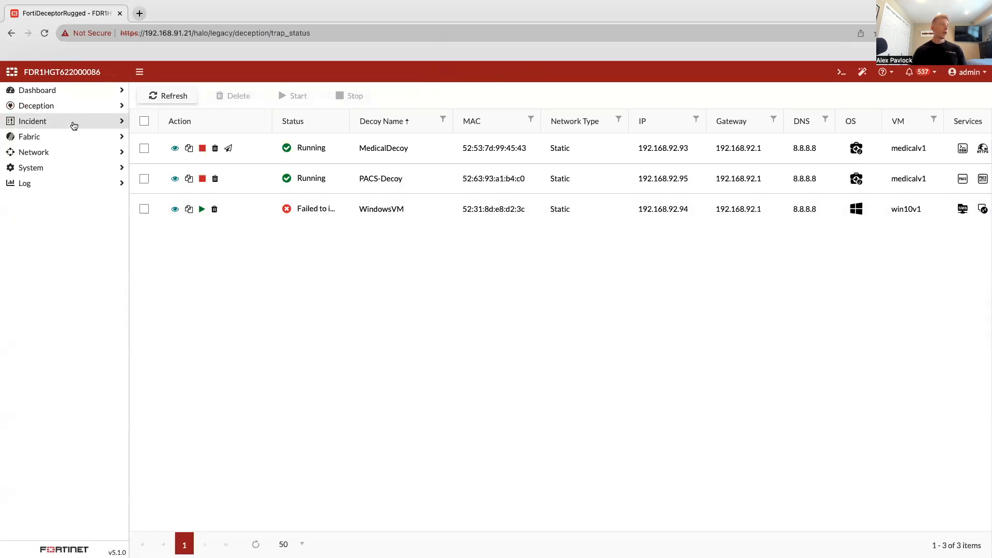
pyautogui.click(73, 124)
pyautogui.click(68, 138)
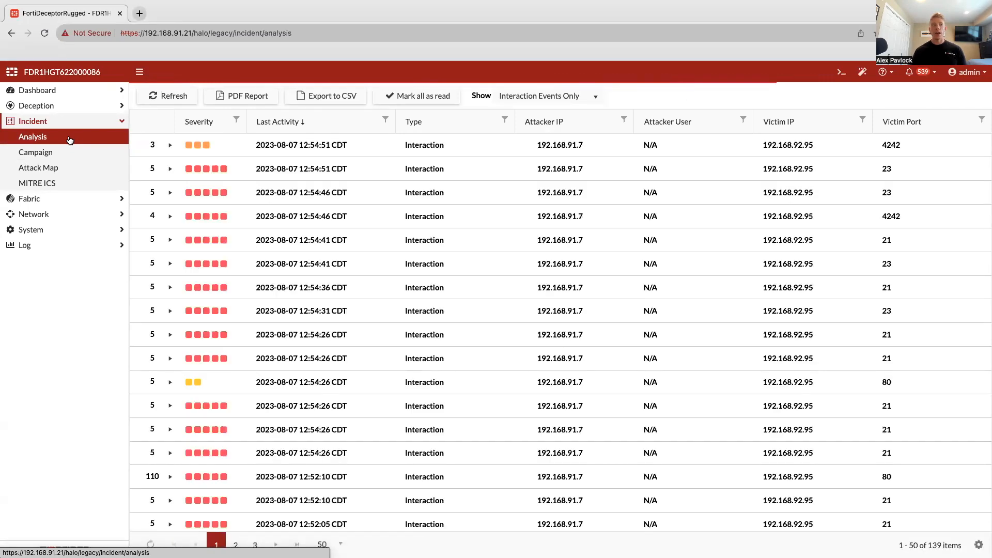
# - Show all event types in the incident list and examine the logged connections and interactions against the decoy
pyautogui.click(541, 97)
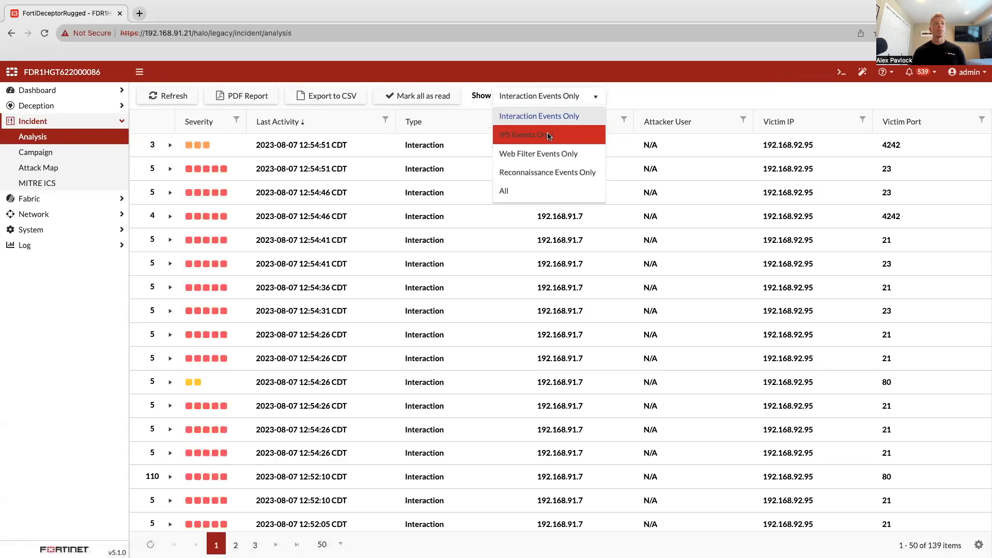
pyautogui.click(544, 192)
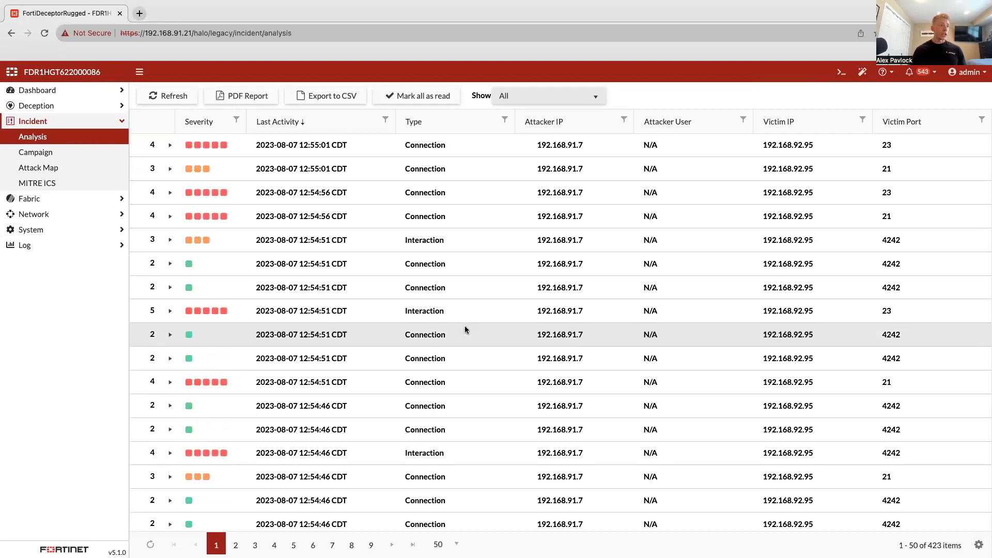
pyautogui.scroll(-3, 464, 362)
pyautogui.scroll(-5, 472, 282)
pyautogui.scroll(-7, 471, 284)
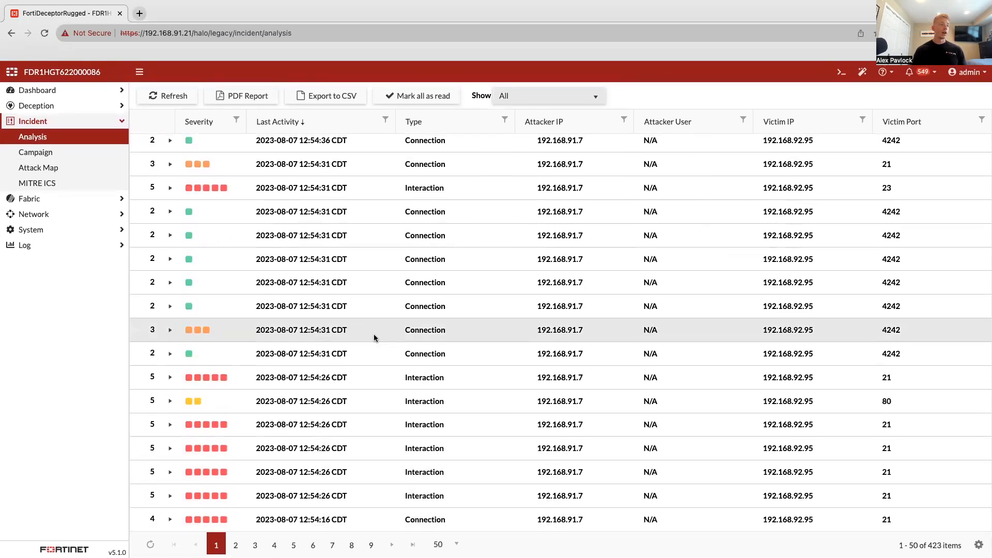
pyautogui.scroll(10, 374, 338)
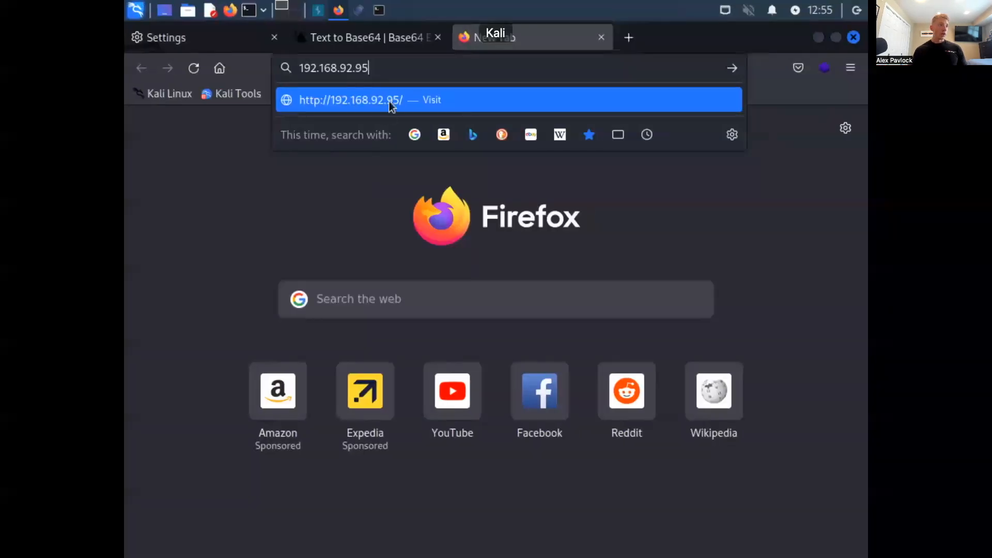
# - Switch back to the Kali Linux browser and load the decoy's web page at 192.168.92.95
pyautogui.press('Return')
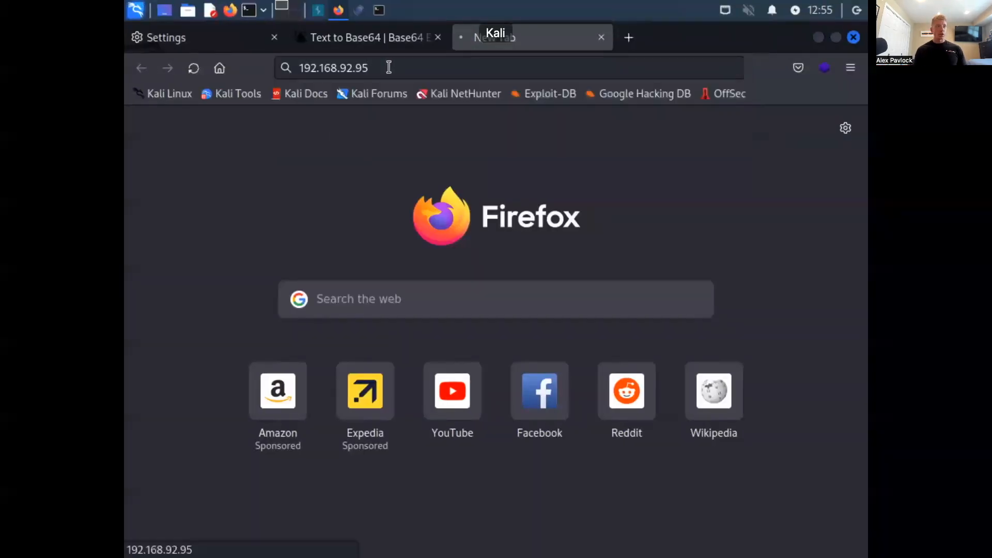
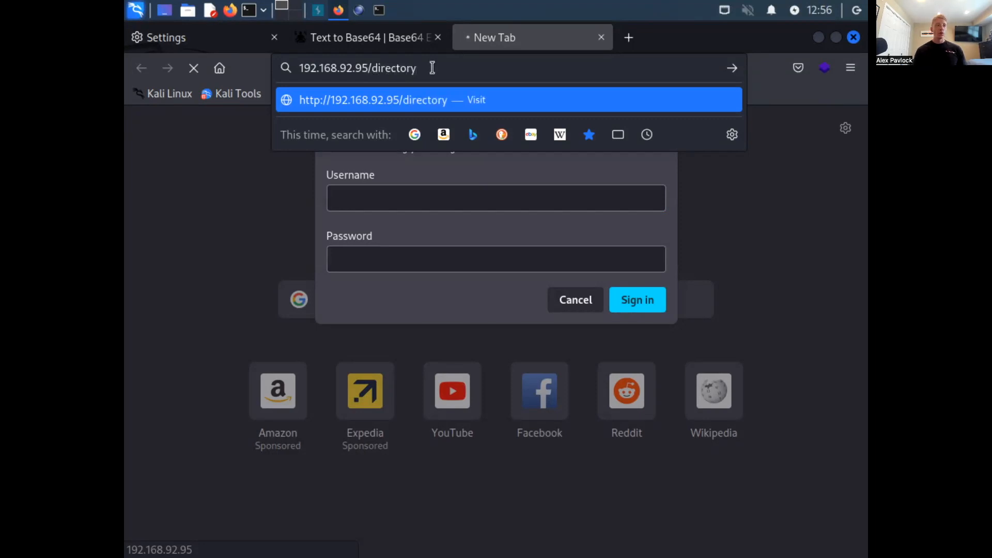
# - Remove the word "directory" from the browser address, keeping only 192.168.92.95/
pyautogui.press('BackSpace')
pyautogui.press('BackSpace')
pyautogui.press('BackSpace')
pyautogui.press('BackSpace')
pyautogui.press('BackSpace')
pyautogui.press('BackSpace')
pyautogui.press('BackSpace')
pyautogui.press('BackSpace')
pyautogui.press('BackSpace')
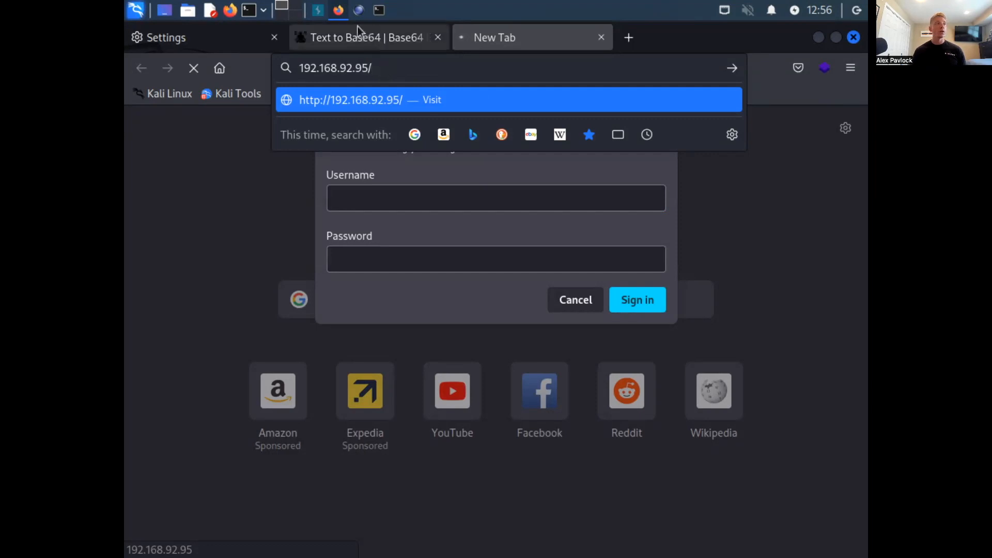
# - Switch to OWASP DirBuster and enter the decoy's IP address 192.168.92.95 as the target URL
pyautogui.click(359, 10)
pyautogui.click(350, 153)
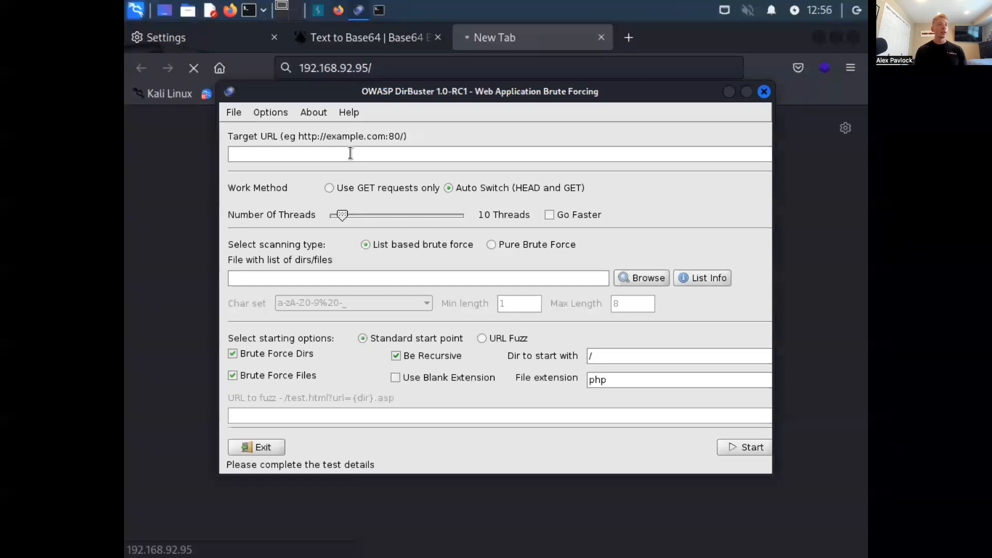
pyautogui.write('192.168.92.9')
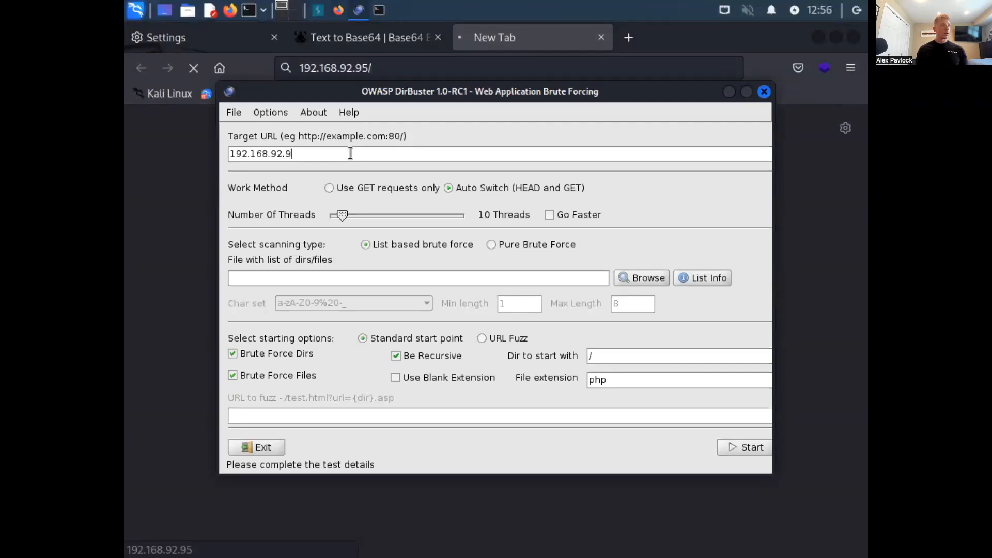
pyautogui.write('5')
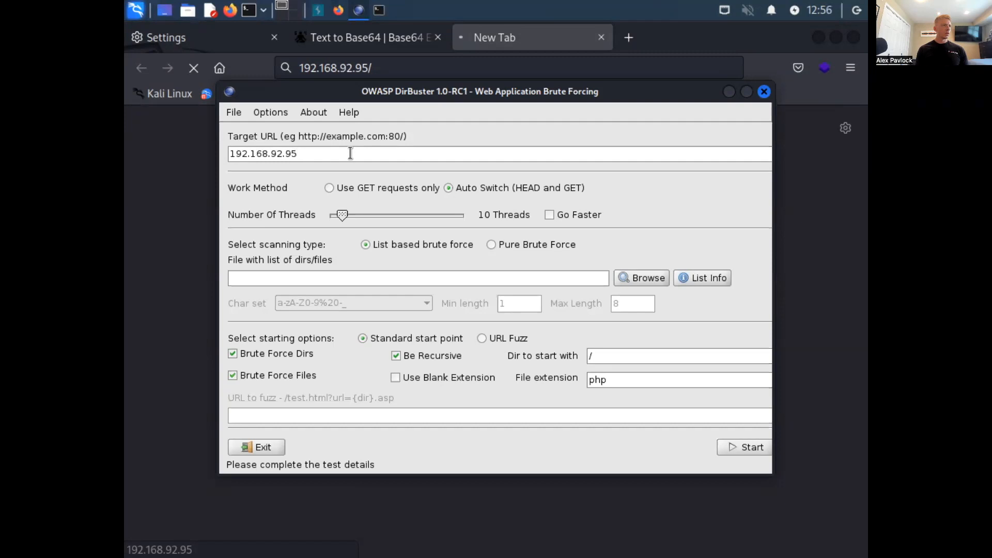
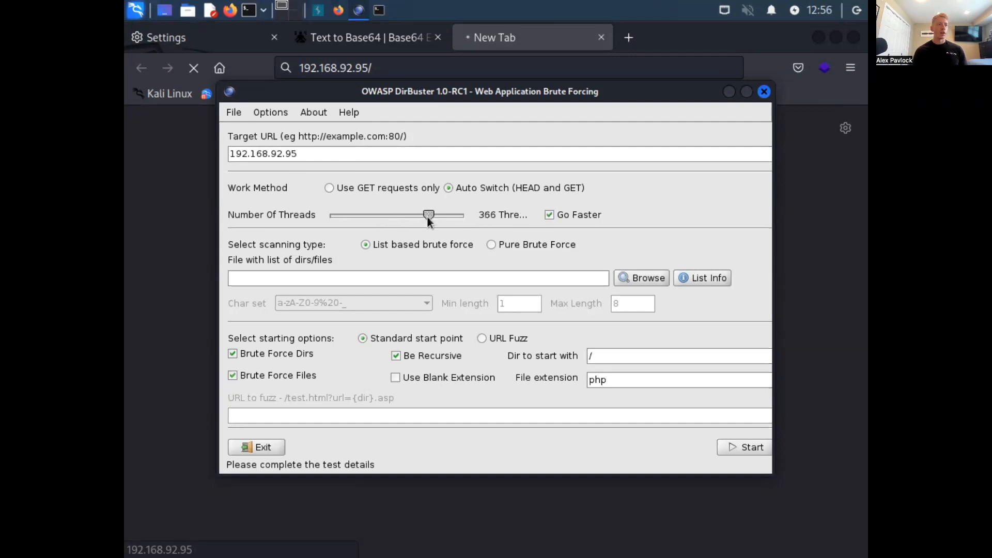
# - Raise the number of scan threads to about 379, keeping the faster thread mode enabled
pyautogui.moveTo(429, 219); pyautogui.dragTo(432, 221)
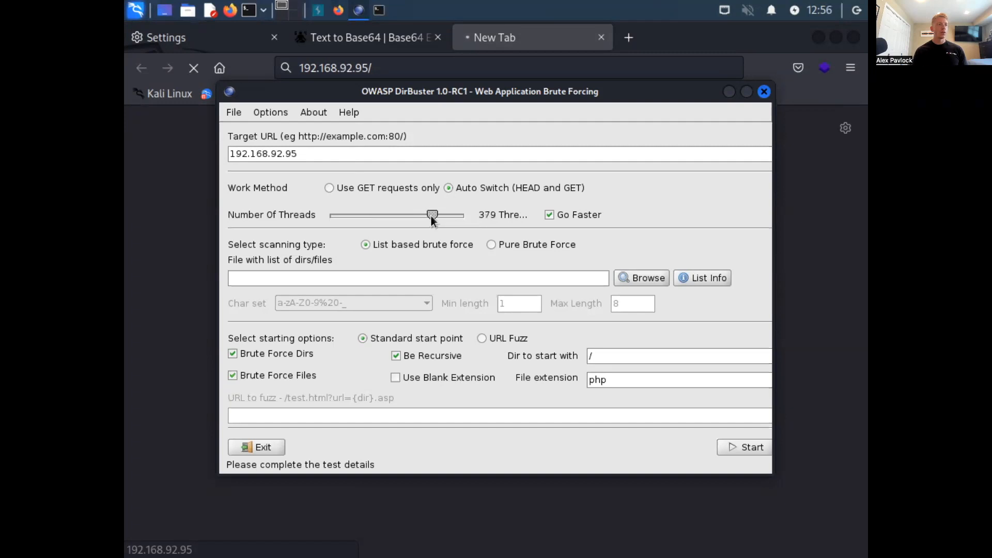
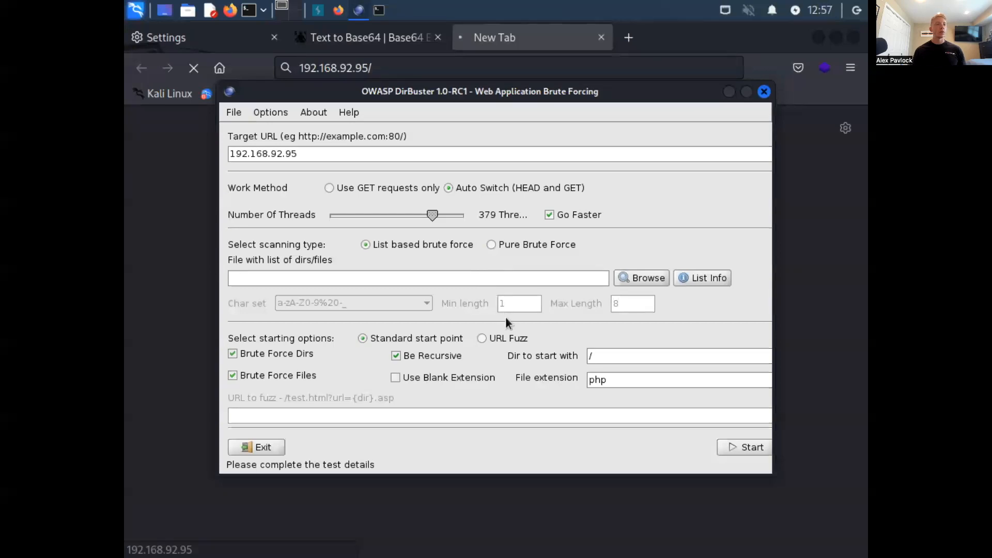
# - Browse for the brute-force list of directories and files, going to /usr/share and locating the wordlists folder
pyautogui.click(645, 282)
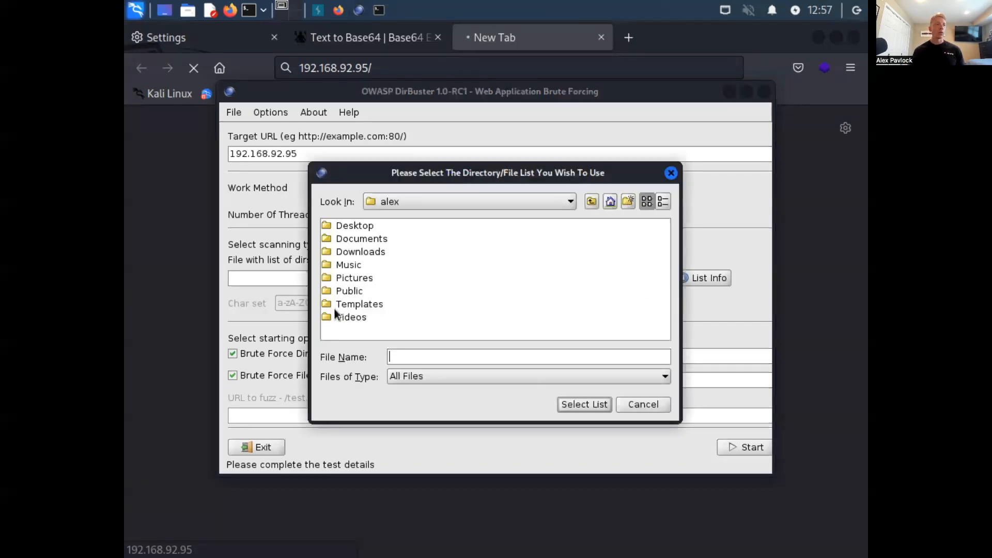
pyautogui.click(592, 200)
pyautogui.click(591, 201)
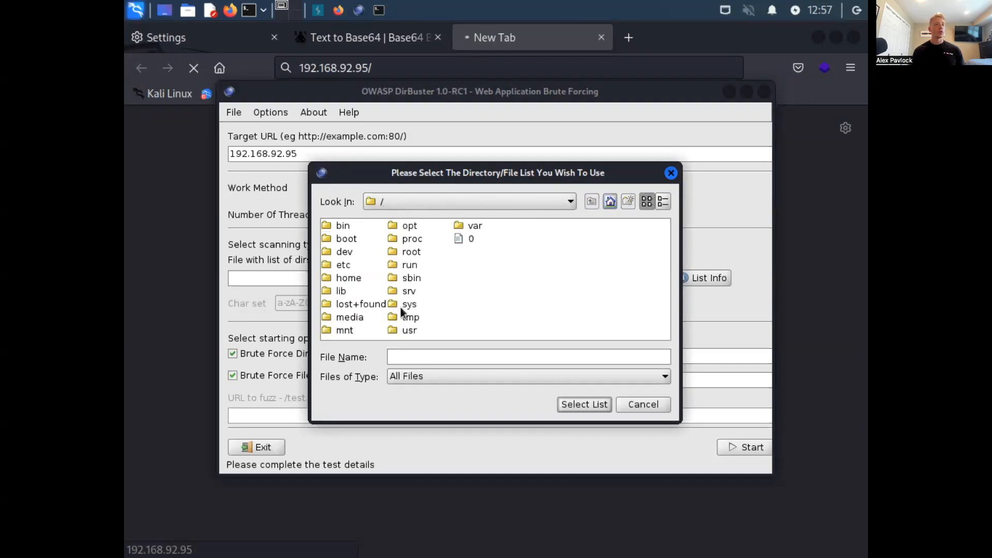
pyautogui.doubleClick(410, 331)
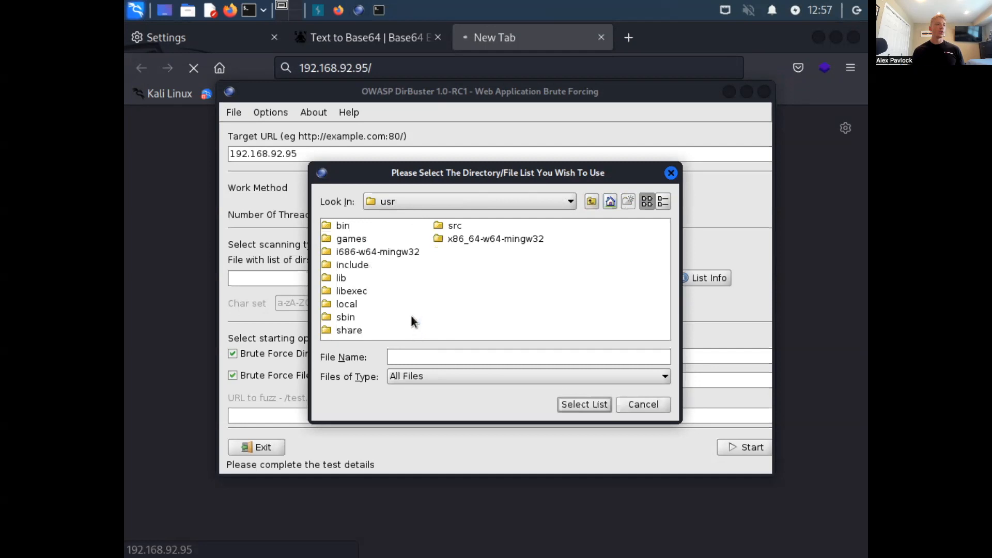
pyautogui.doubleClick(351, 331)
pyautogui.moveTo(350, 333); pyautogui.dragTo(625, 332)
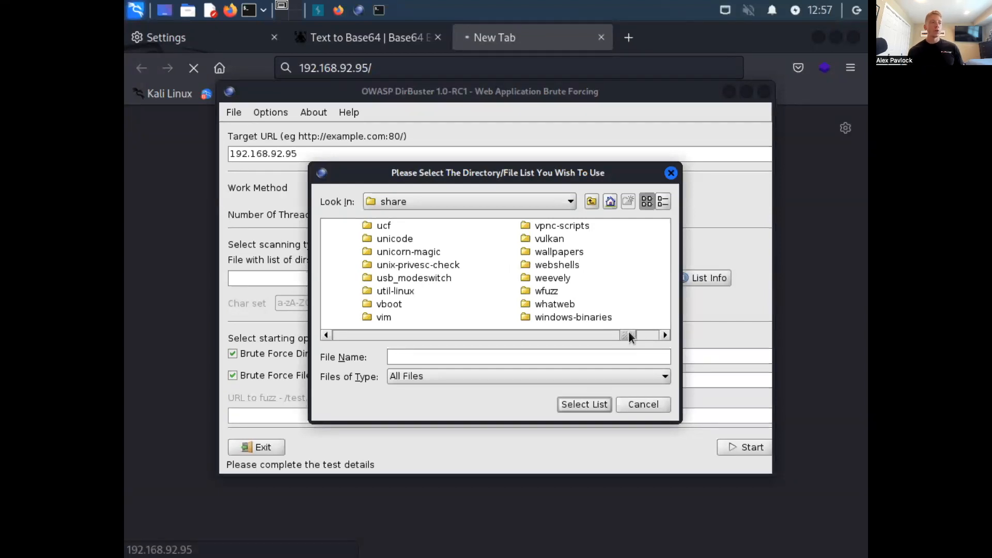
pyautogui.click(662, 335)
pyautogui.click(661, 336)
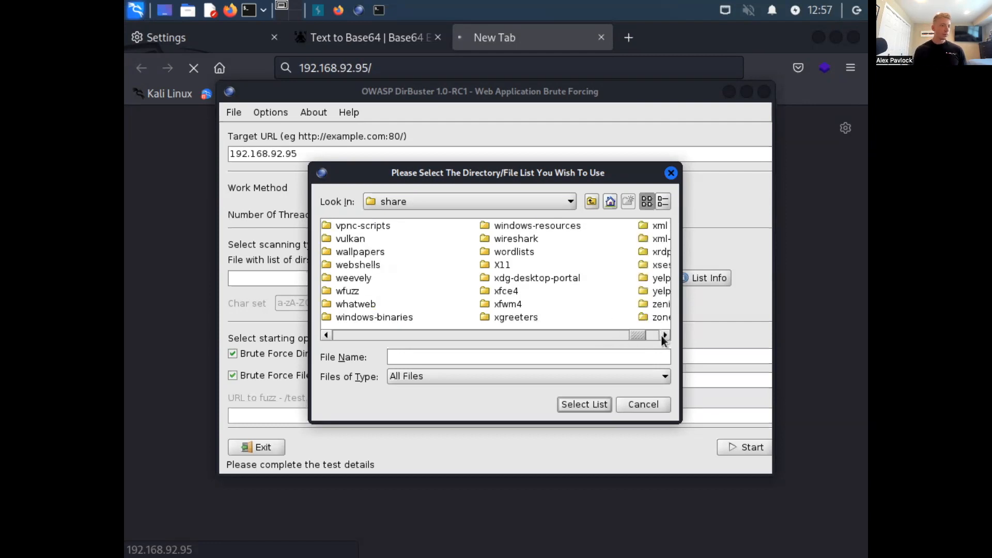
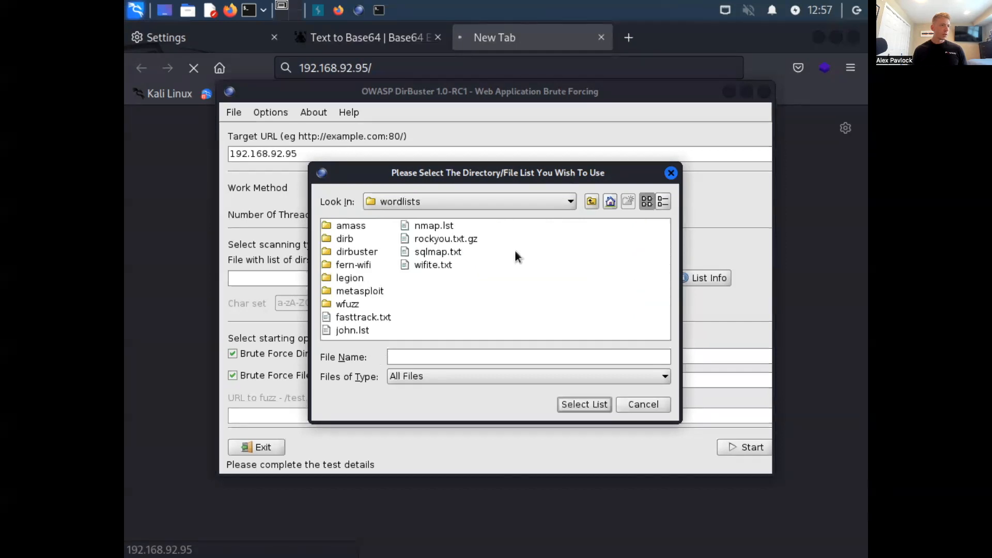
# - Load directory-list-2.3-small.txt from the dirbuster folder inside wordlists as the brute-force list of directories and files
pyautogui.doubleClick(357, 252)
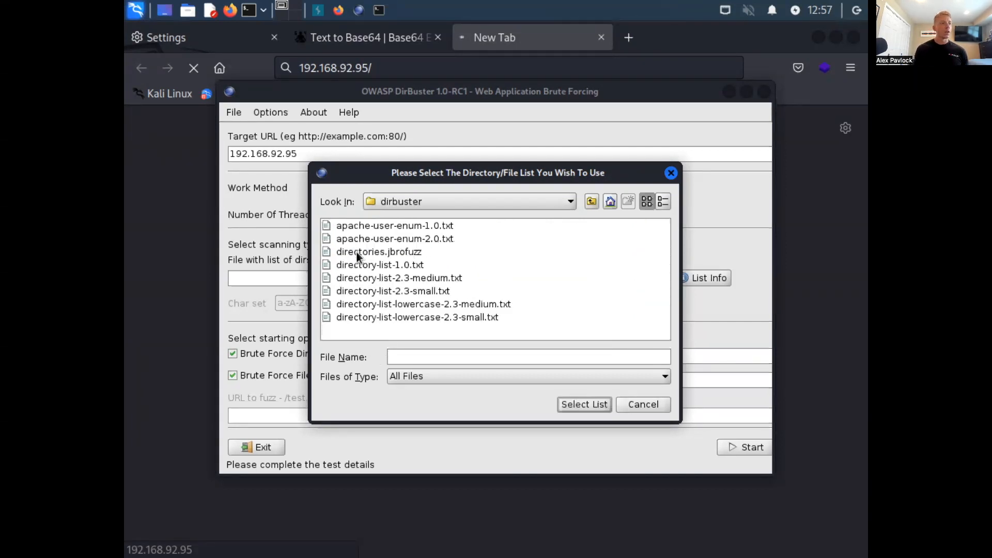
pyautogui.doubleClick(422, 292)
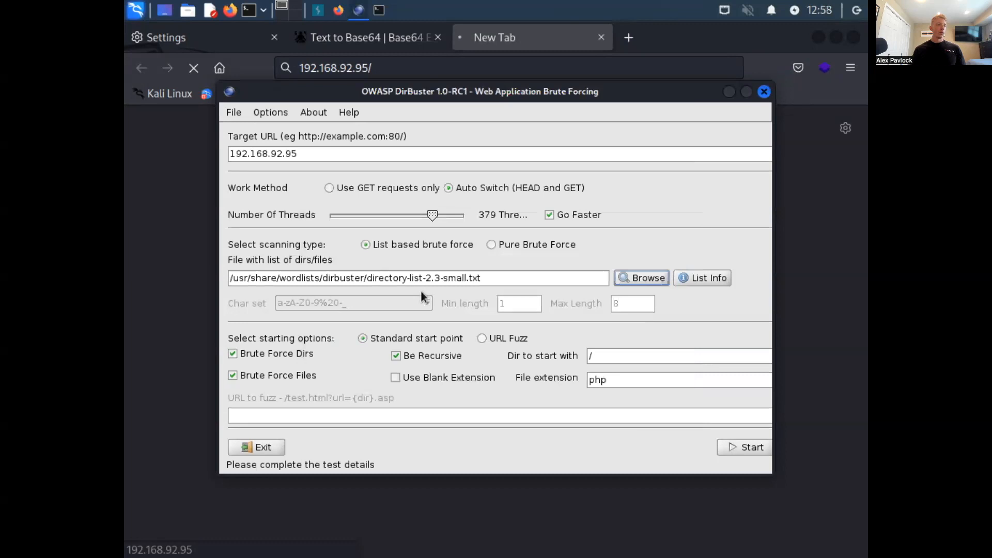
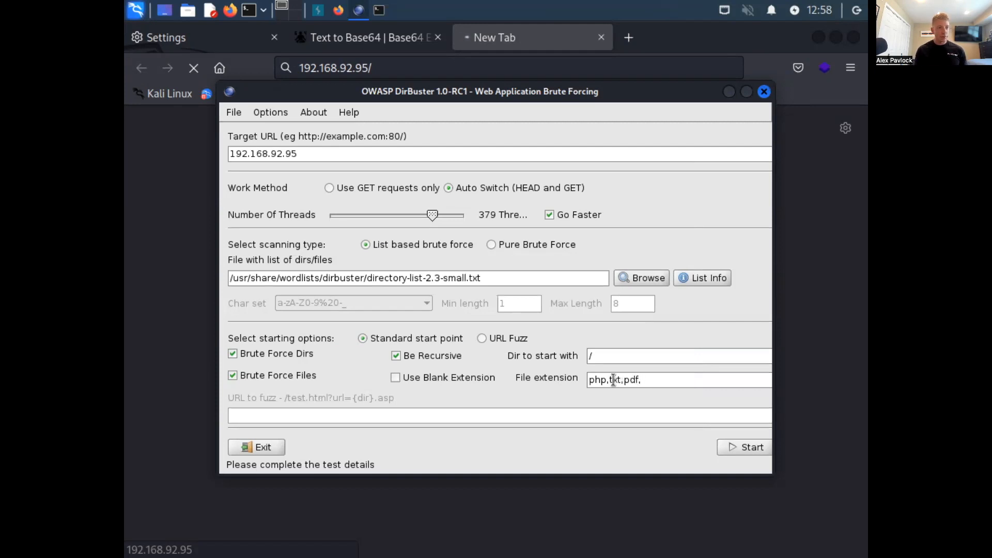
# - Complete the file extension list as php,txt,pdf,jpg,png and try to start the brute-force scan against 192.168.92.95
pyautogui.write('jpg,png')
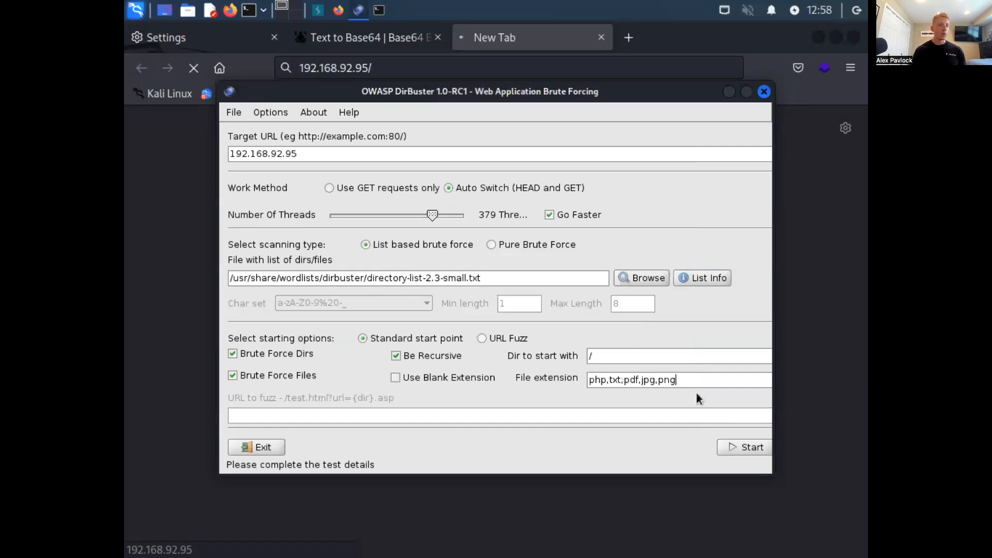
pyautogui.click(738, 448)
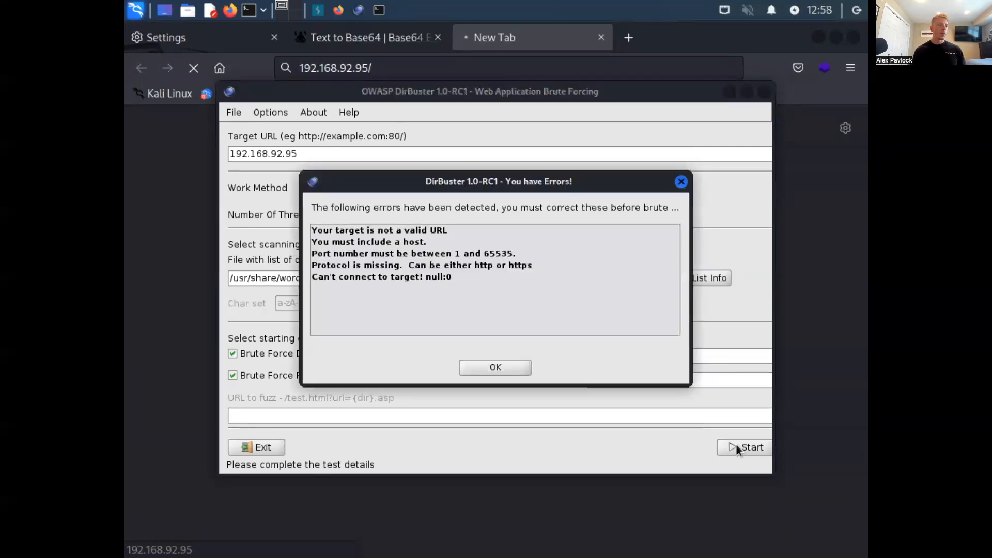
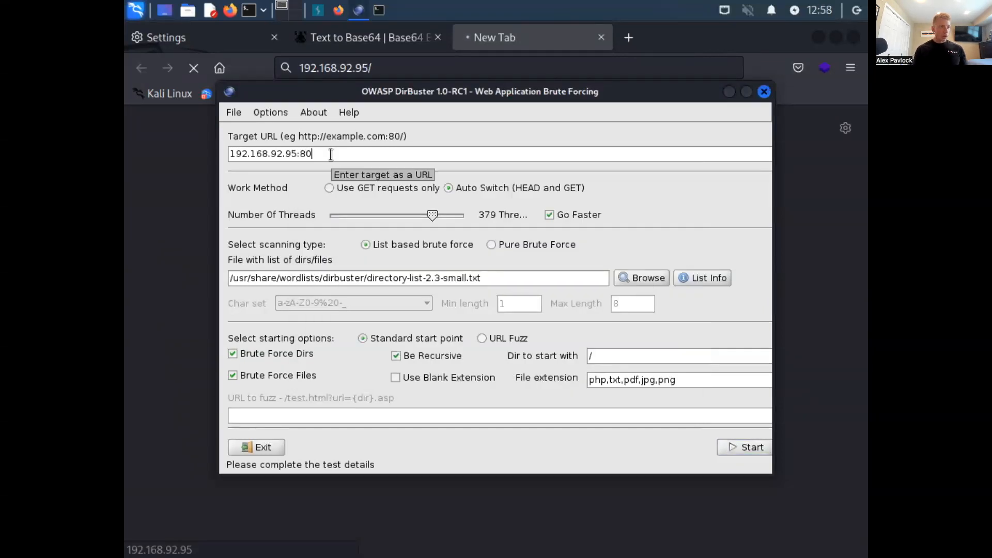
# - Try to start the list-based directory and file brute-force scan against the target 192.168.92.95:80
pyautogui.click(751, 446)
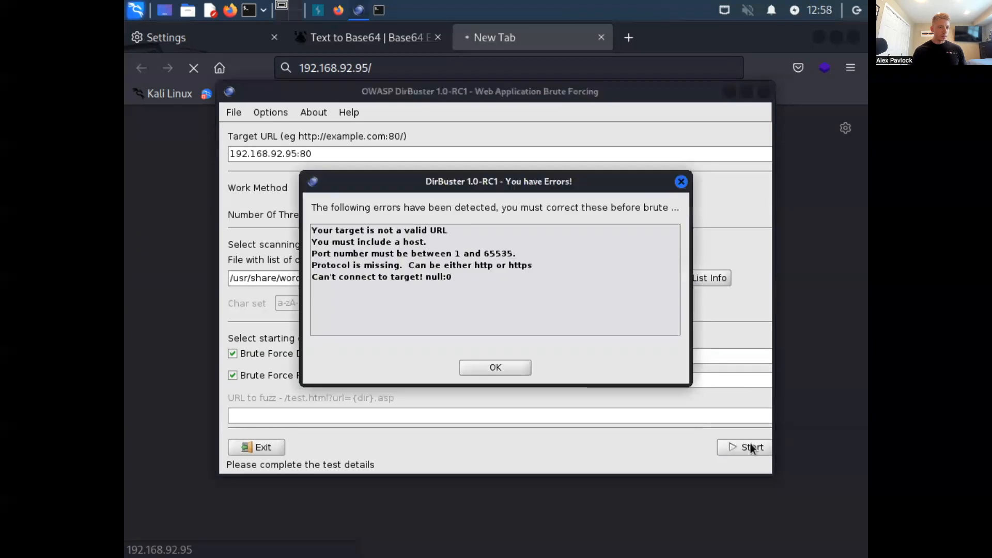
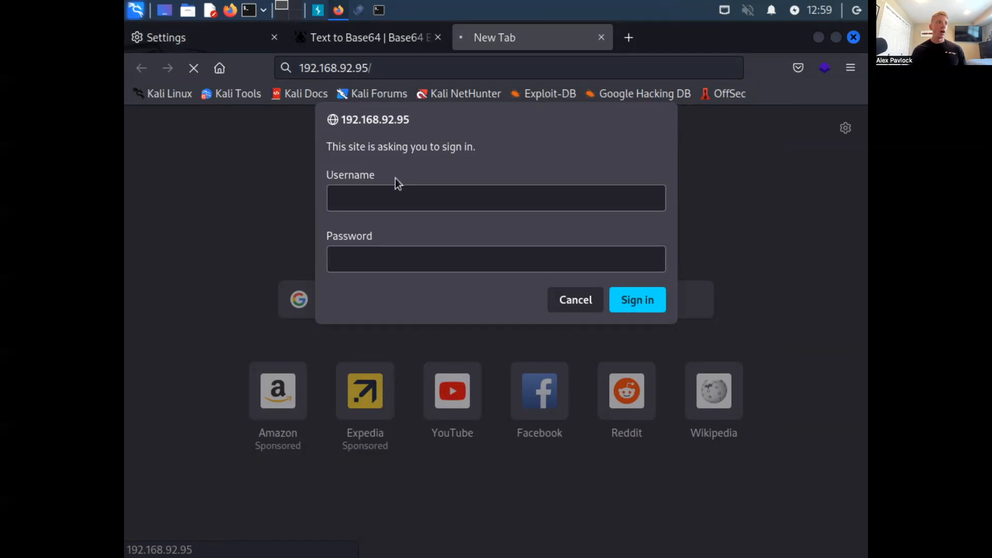
# - Switch to Burp Suite to check the proxy's intercept state and return to the Firefox sign-in prompt for 192.168.92.95
pyautogui.click(318, 10)
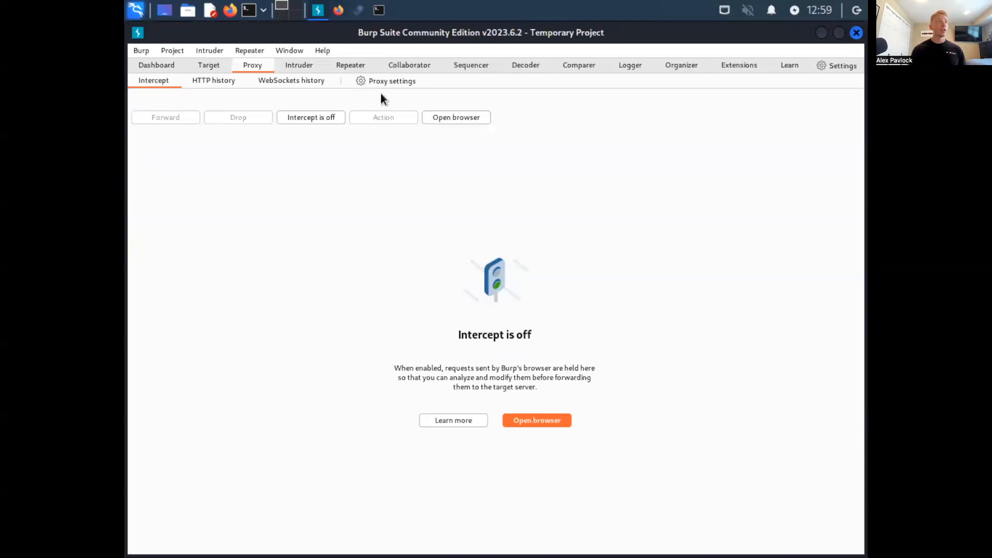
pyautogui.click(341, 13)
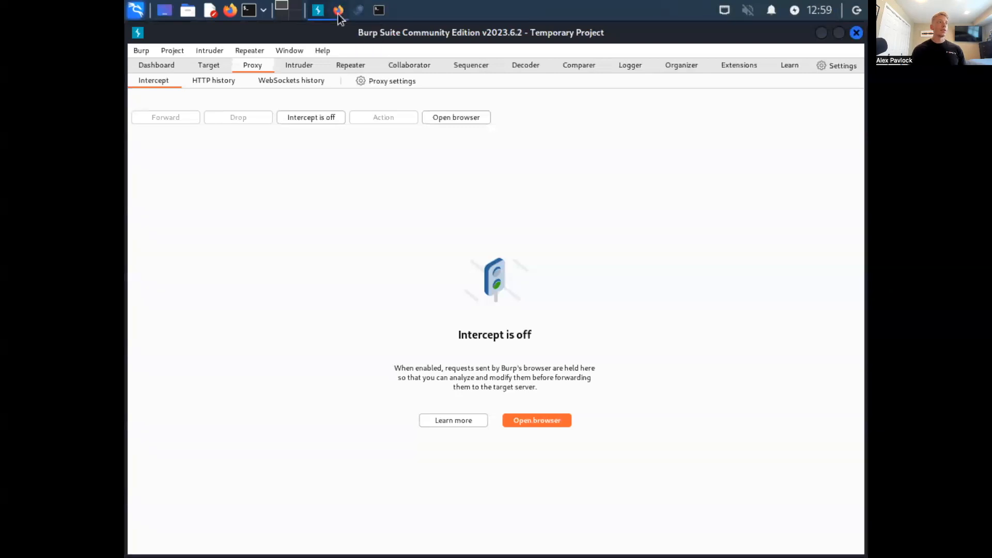
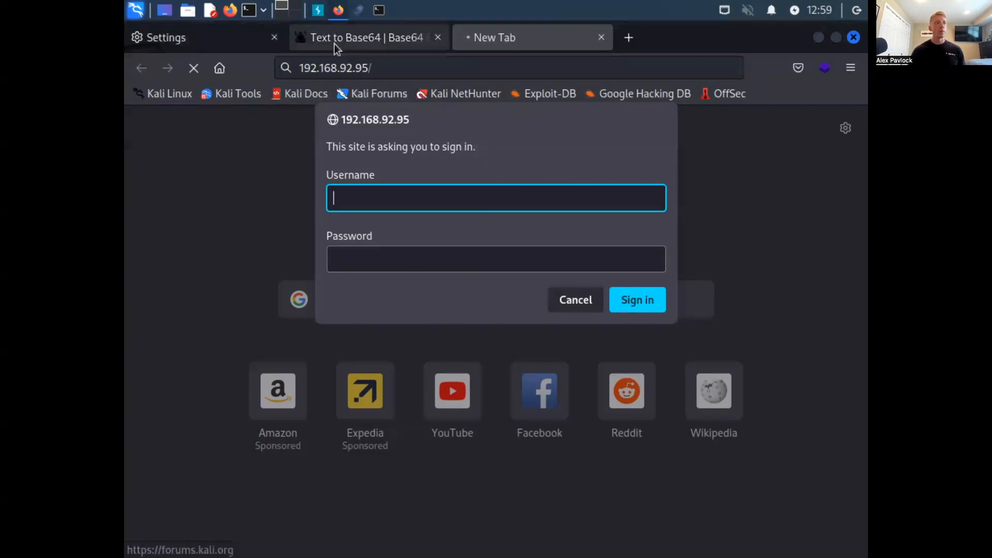
# - Switch to Burp Suite and turn on request interception in the proxy
pyautogui.click(314, 8)
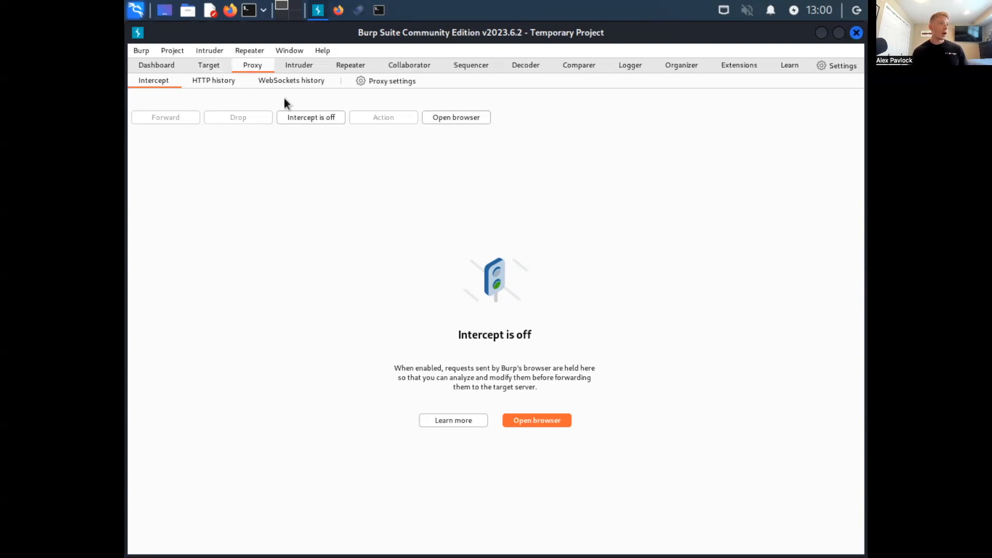
pyautogui.click(317, 119)
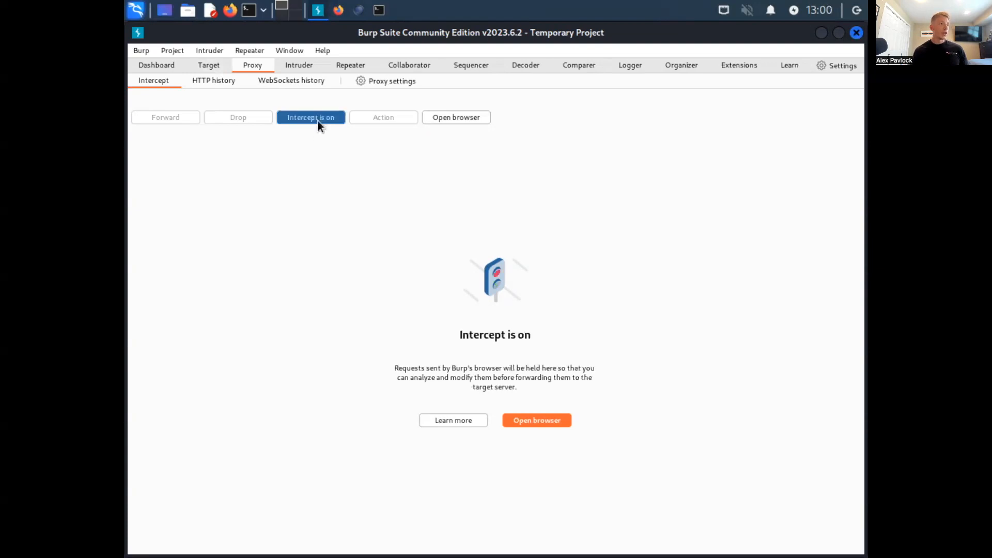
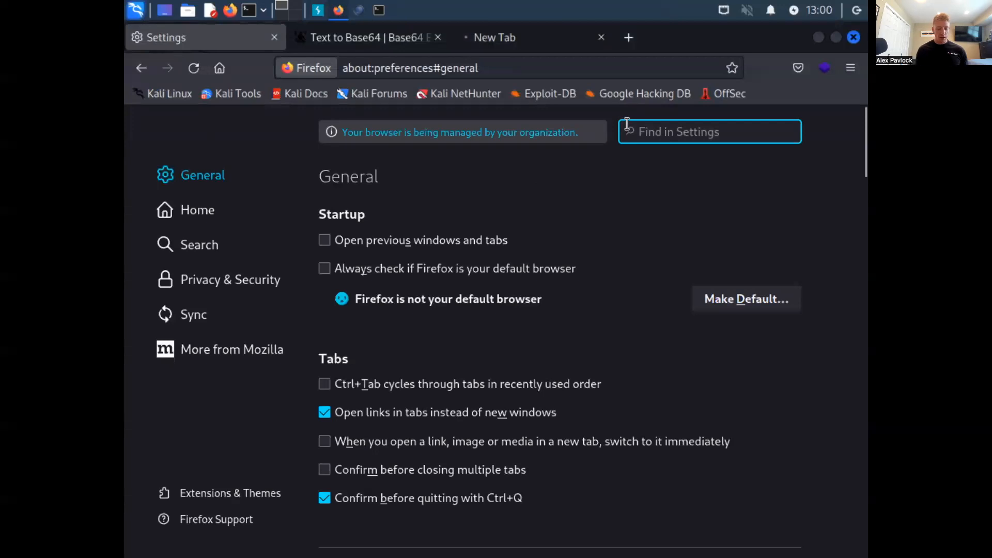
# - Switch Firefox to manual proxy configuration using 127.0.0.1 port 8080, and return to the sign-in prompt for 192.168.92.95
pyautogui.write('proxy')
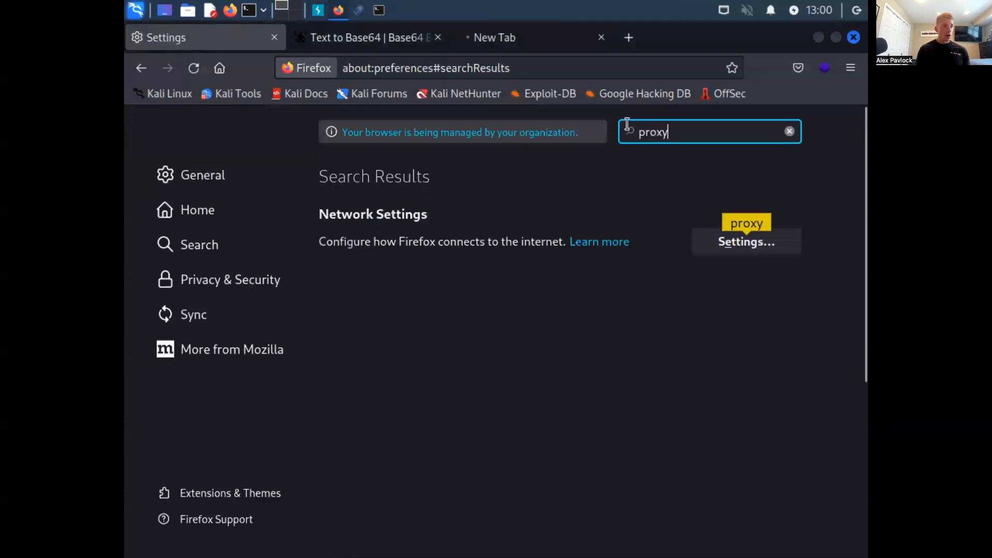
pyautogui.click(756, 241)
pyautogui.click(219, 278)
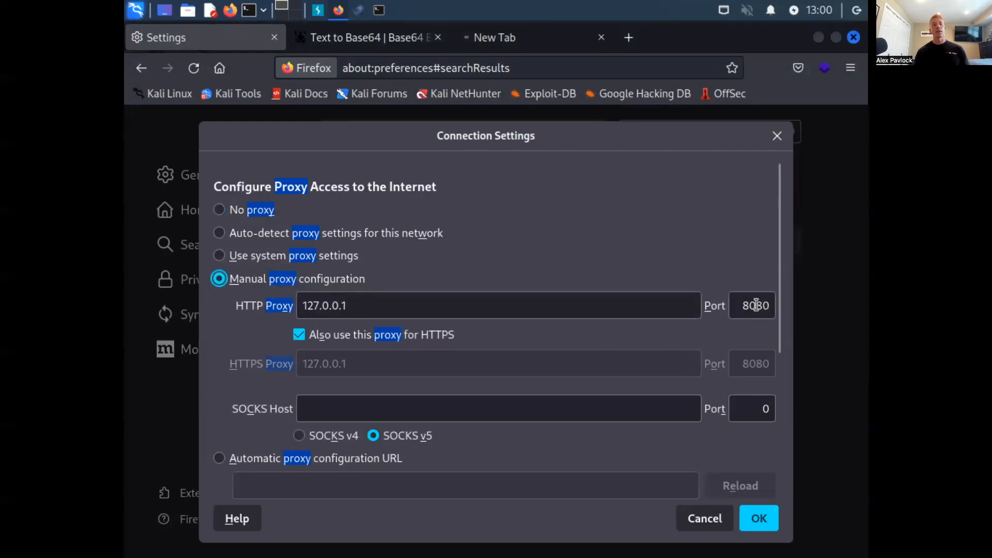
pyautogui.click(760, 519)
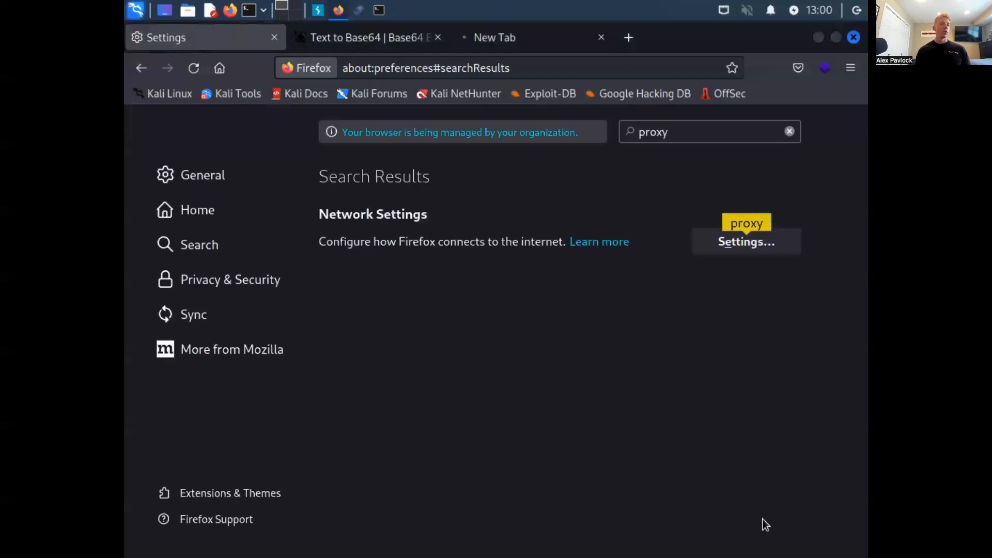
pyautogui.click(488, 41)
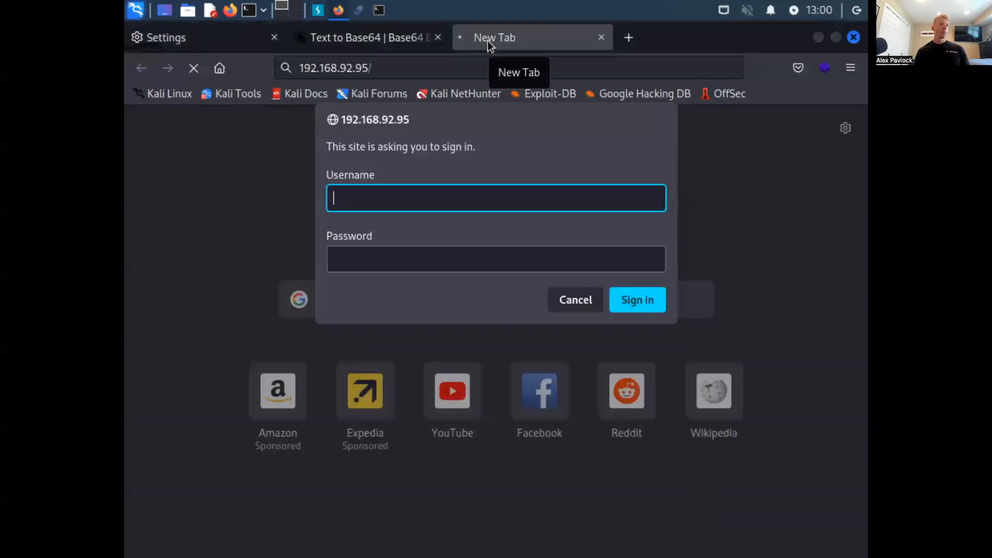
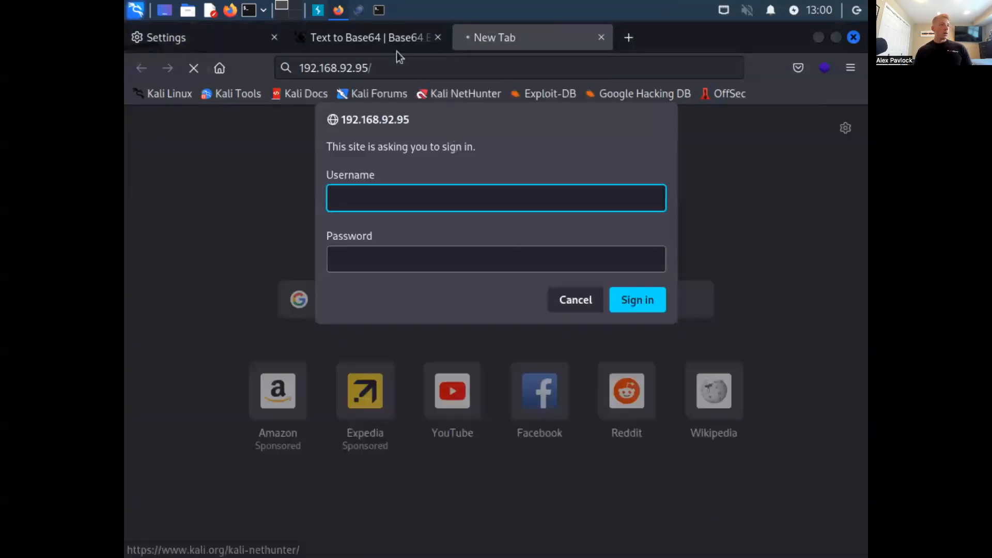
# - Switch to Burp Suite to check the proxy's intercept view
pyautogui.click(318, 9)
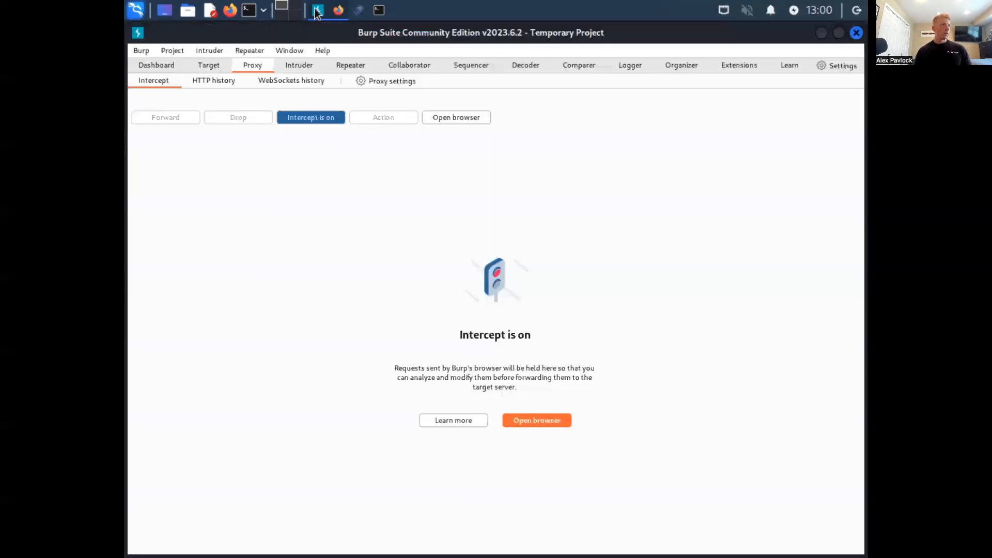
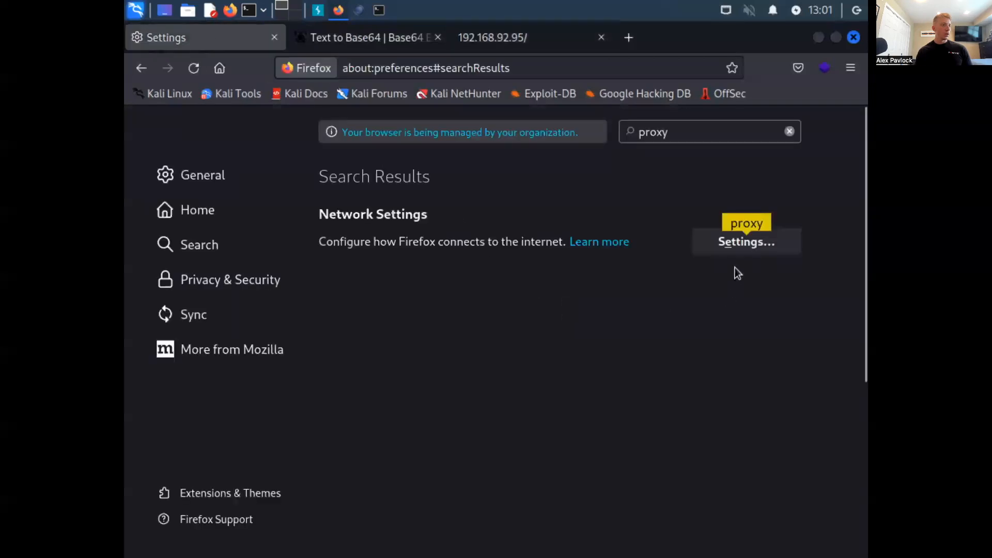
# - Apply Firefox's manual proxy configuration with HTTP proxy 127.0.0.1 on port 8080, also used for HTTPS
pyautogui.click(739, 243)
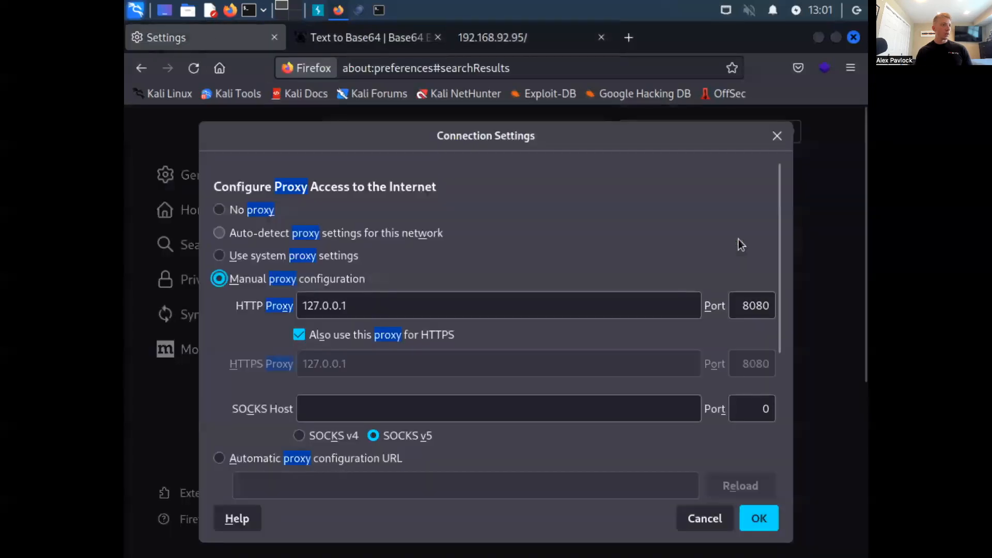
pyautogui.click(759, 518)
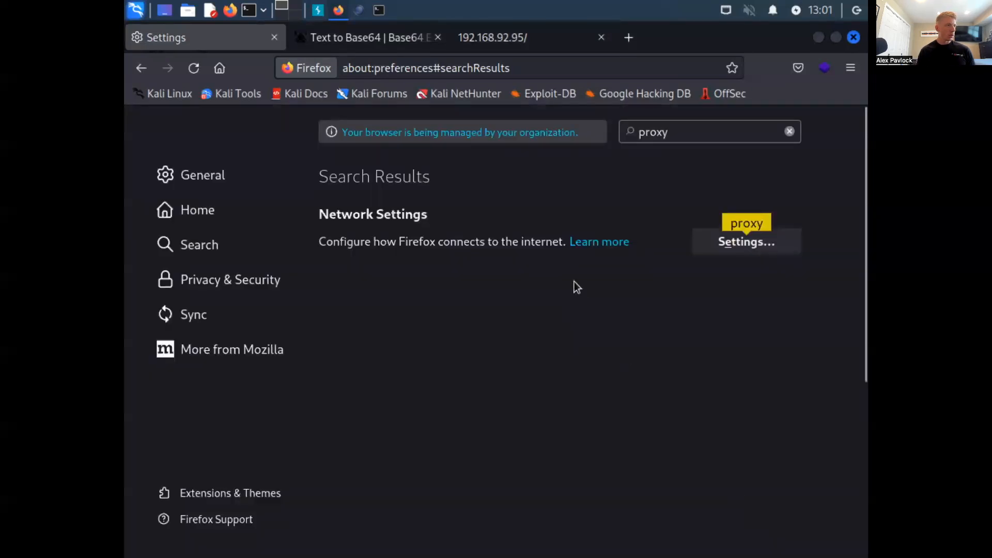
# - Return to the 192.168.92.95 page to intercept its request in Burp Suite, and dismiss the DirBuster pause notice
pyautogui.click(485, 41)
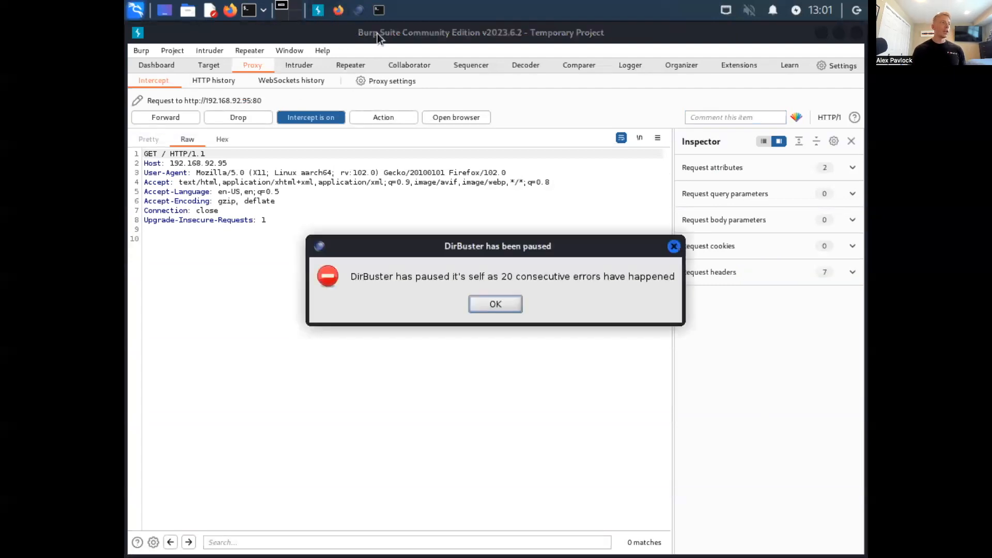
pyautogui.click(495, 305)
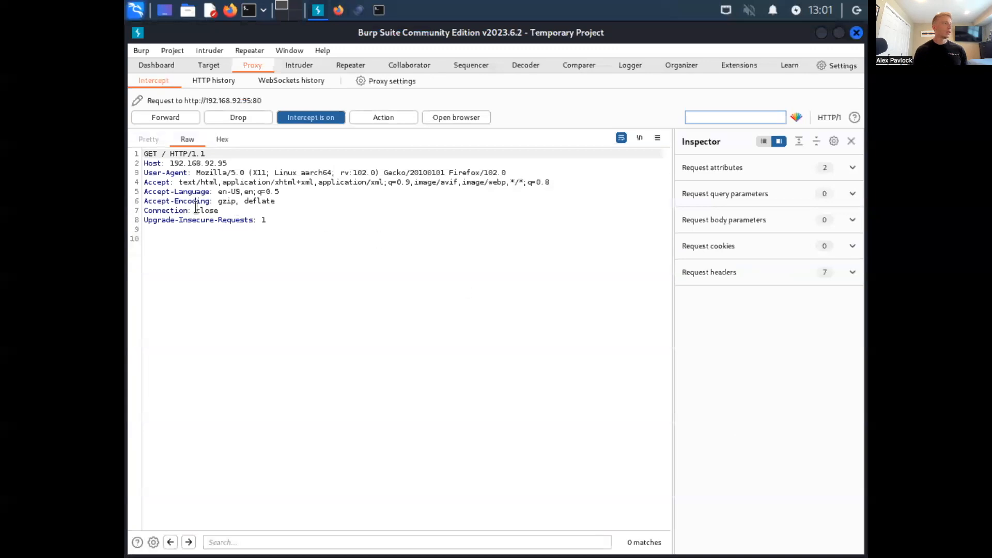
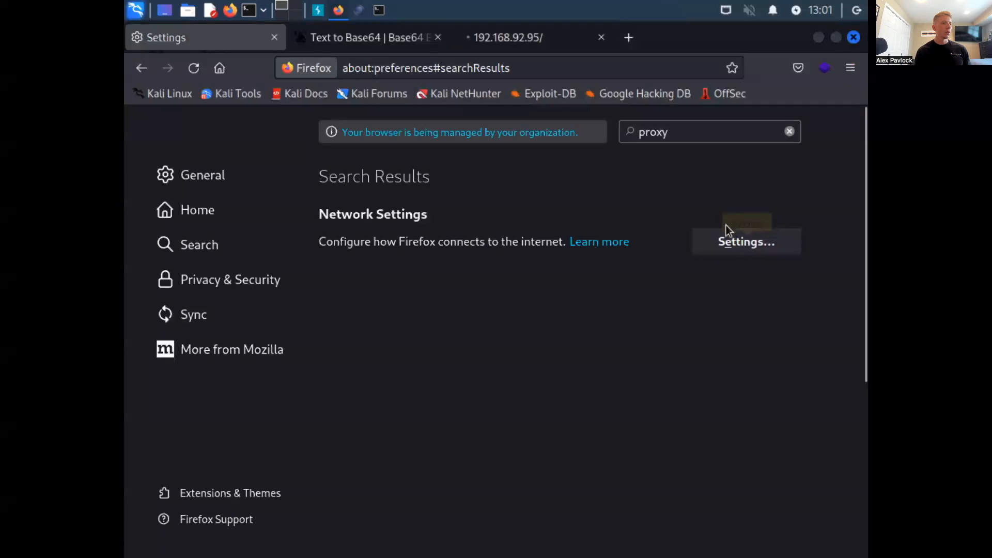
# - Set Firefox's connection settings to No proxy and return to the 192.168.92.95 page to bring up its sign-in prompt
pyautogui.click(729, 230)
pyautogui.click(220, 209)
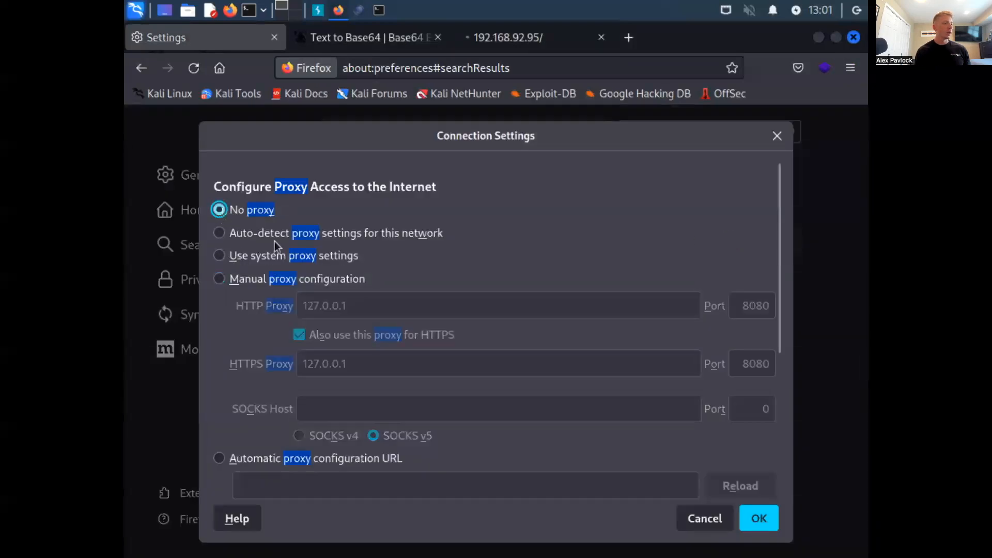
pyautogui.click(744, 520)
pyautogui.click(499, 46)
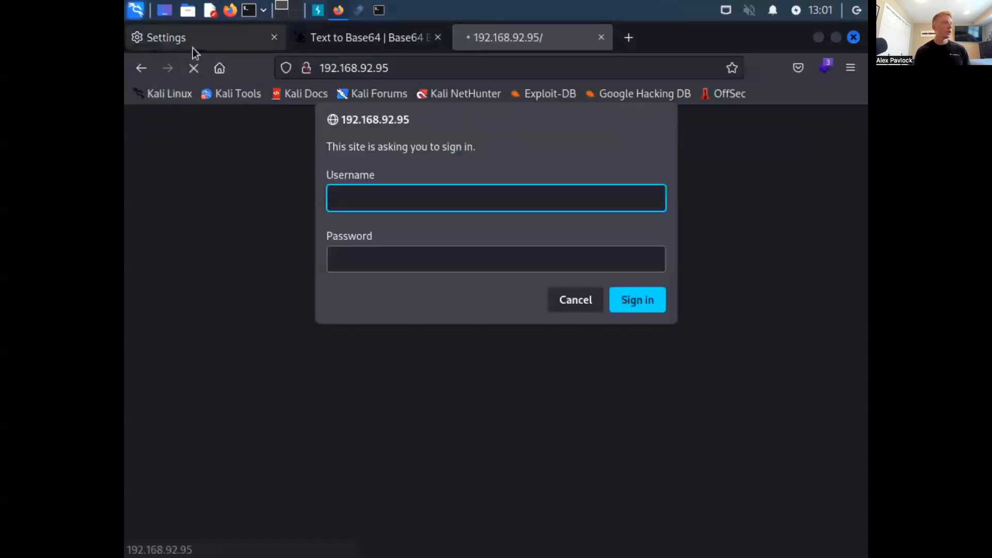
# - Switch Firefox's connection settings back to manual proxy configuration with HTTP proxy 127.0.0.1 on port 8080, also used for HTTPS
pyautogui.click(193, 45)
pyautogui.click(795, 252)
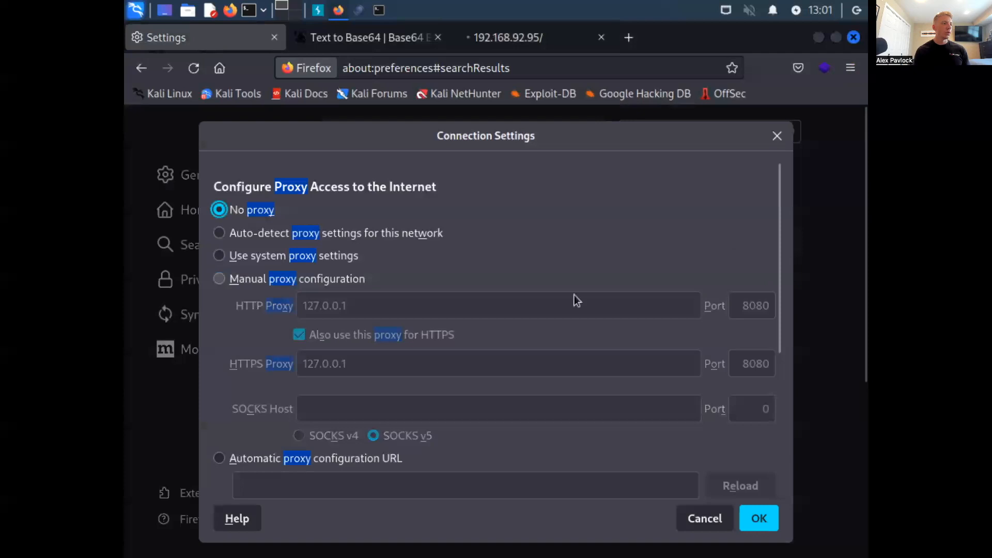
pyautogui.click(287, 282)
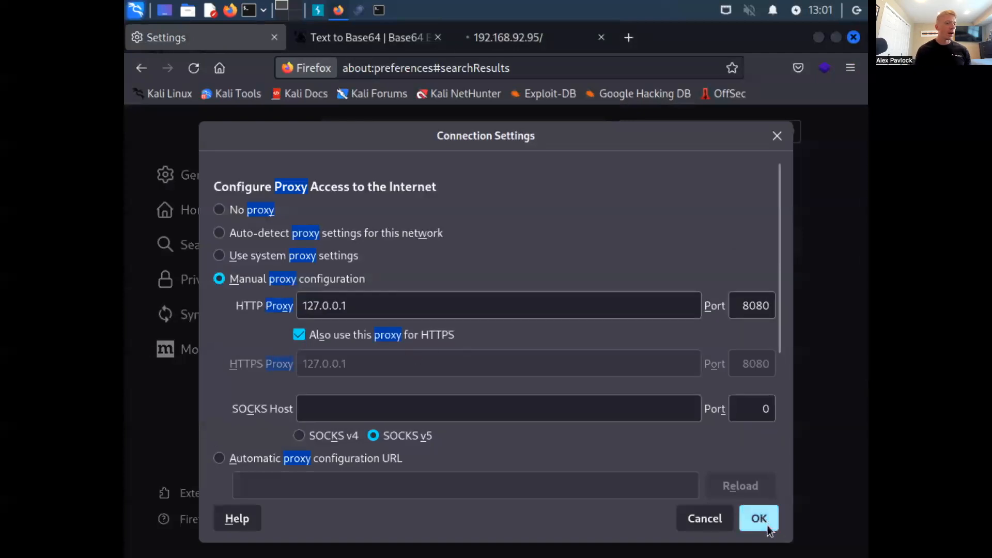
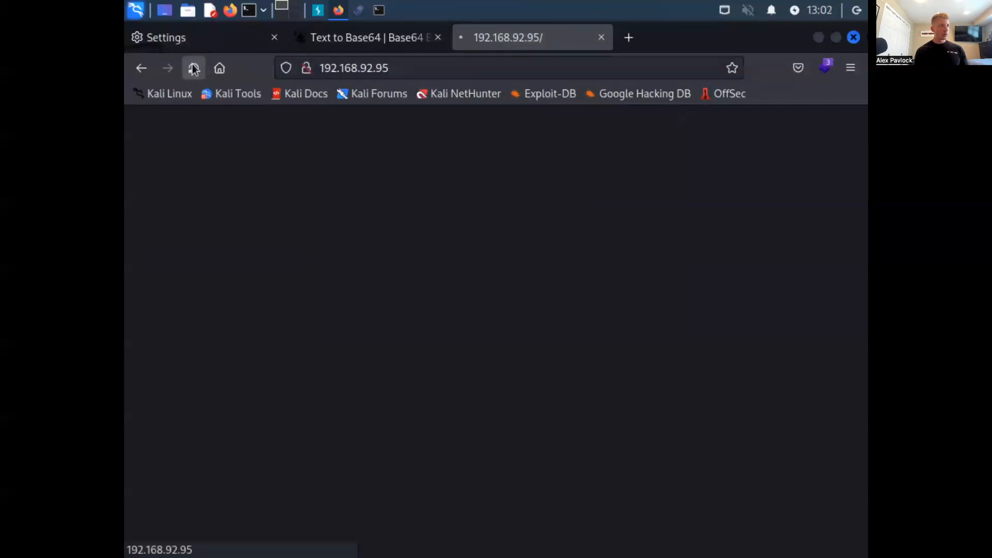
# - Switch to Burp Suite and forward the intercepted GET requests for 192.168.92.95 until none is held, checking the page in Firefox in between
pyautogui.click(318, 12)
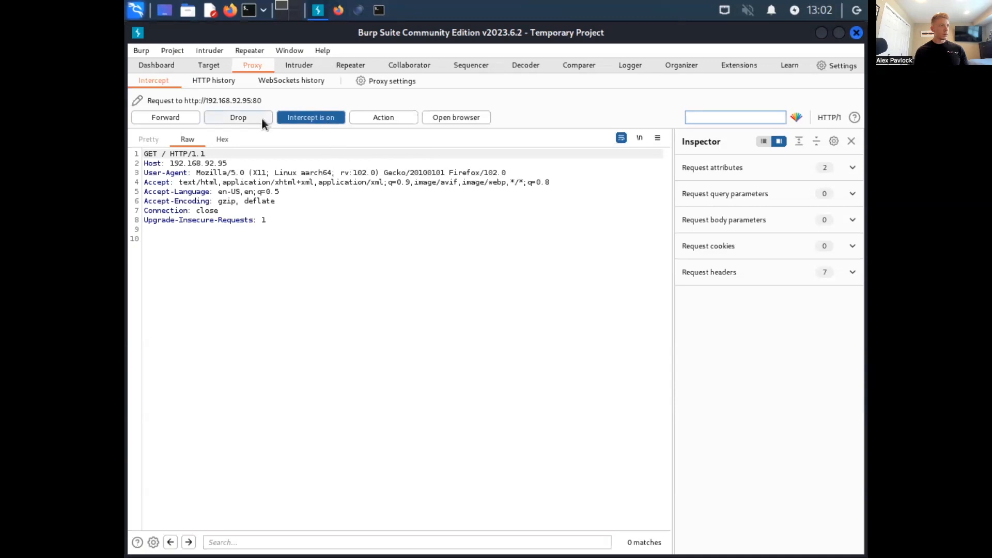
pyautogui.click(175, 116)
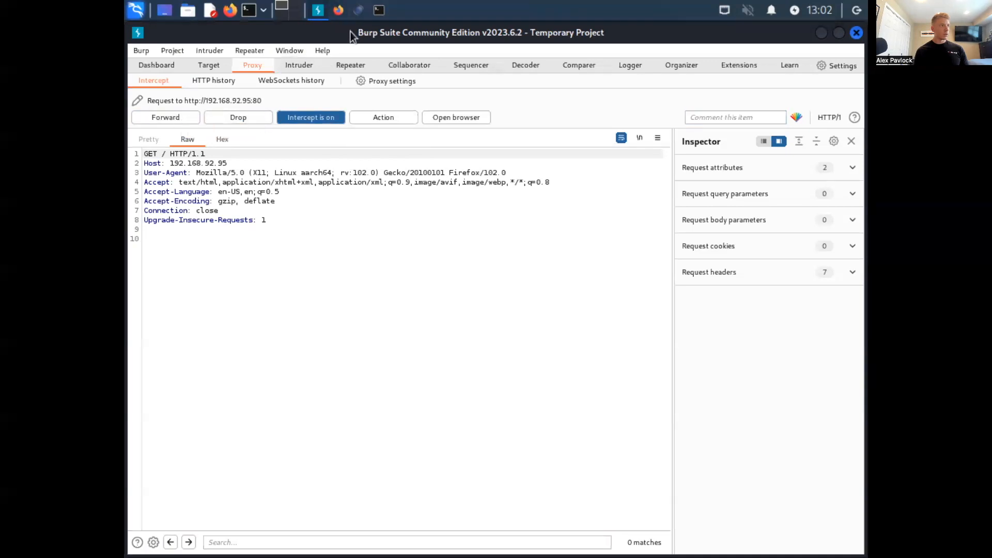
pyautogui.click(339, 12)
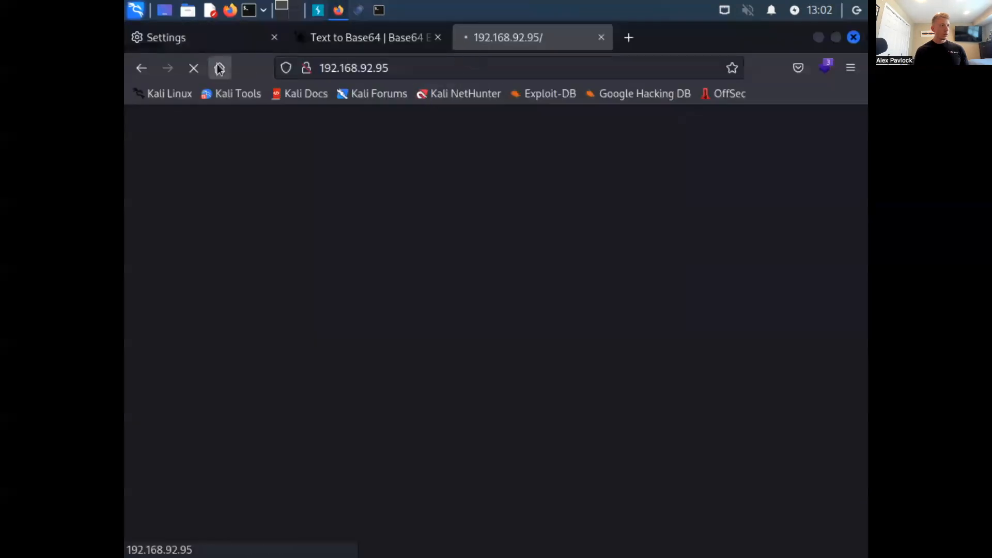
pyautogui.click(319, 11)
pyautogui.click(172, 117)
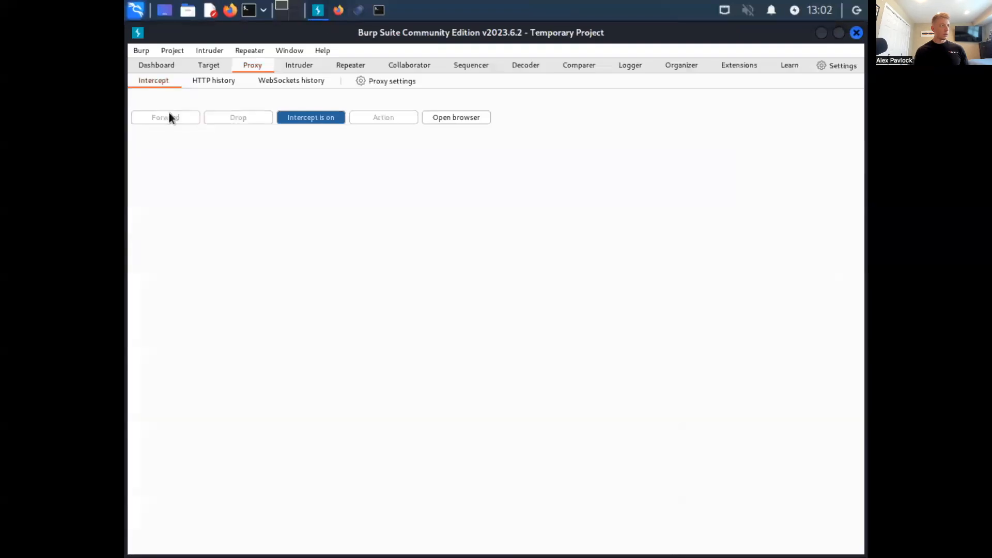
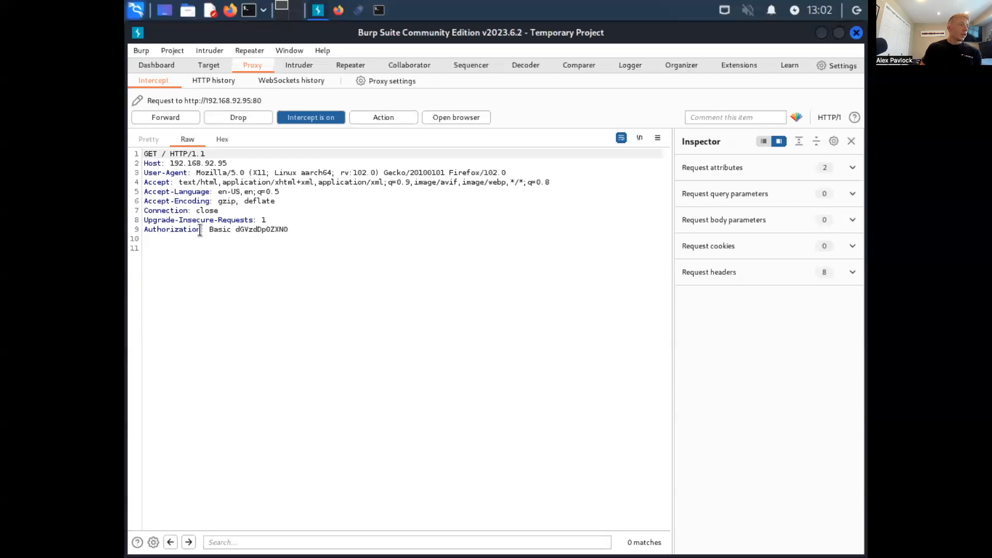
# - Select the Base64 credential string in the intercepted request's Basic Authorization header to inspect its decoded value
pyautogui.moveTo(235, 230); pyautogui.dragTo(289, 231)
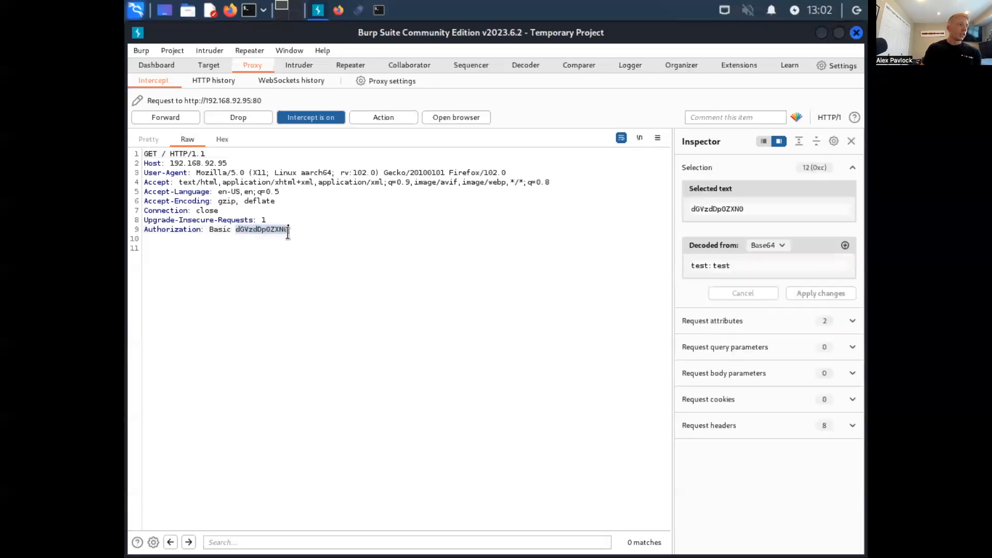
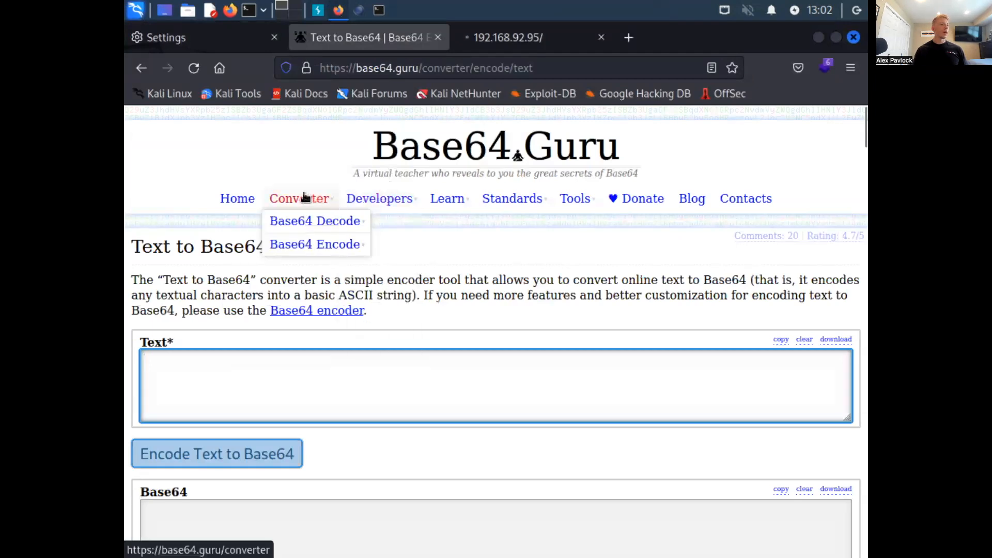
# - Open base64.guru's Base64 Decode to Text converter and accept the certificate risk to continue to the page
pyautogui.moveTo(309, 219)
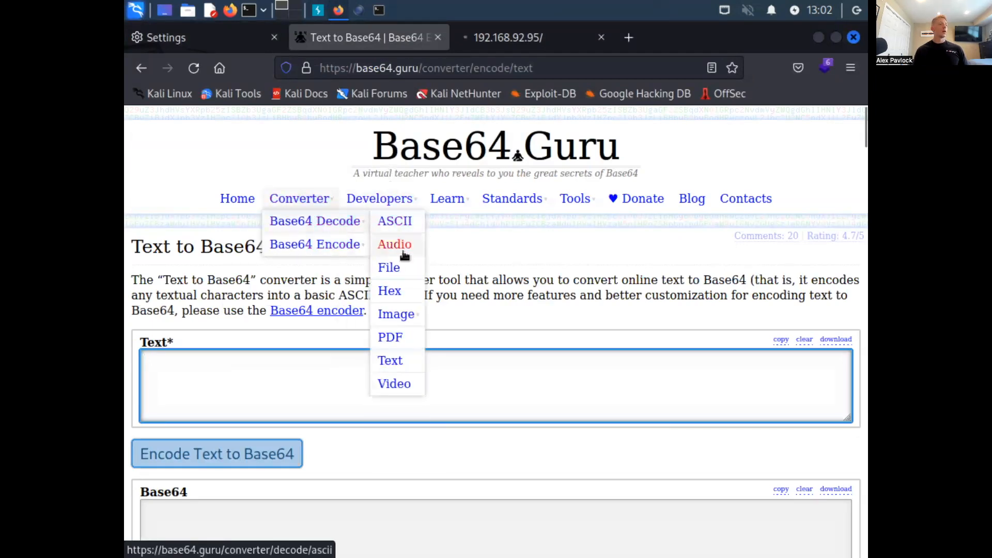
pyautogui.click(389, 360)
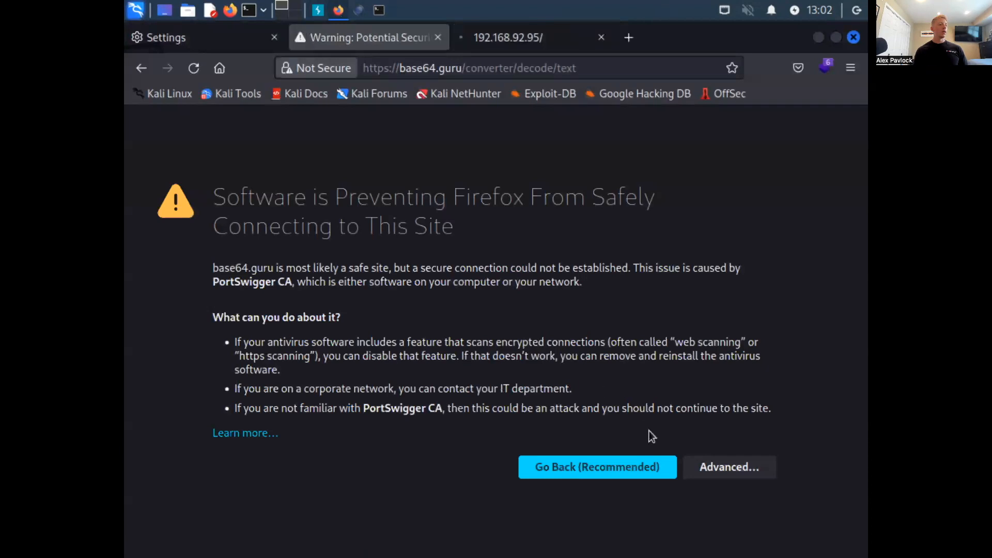
pyautogui.click(319, 10)
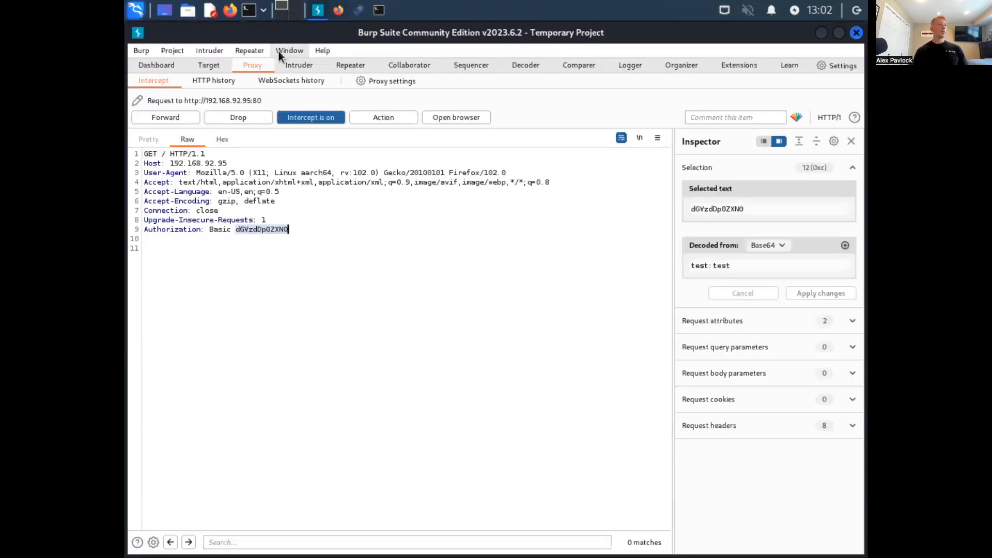
pyautogui.click(338, 10)
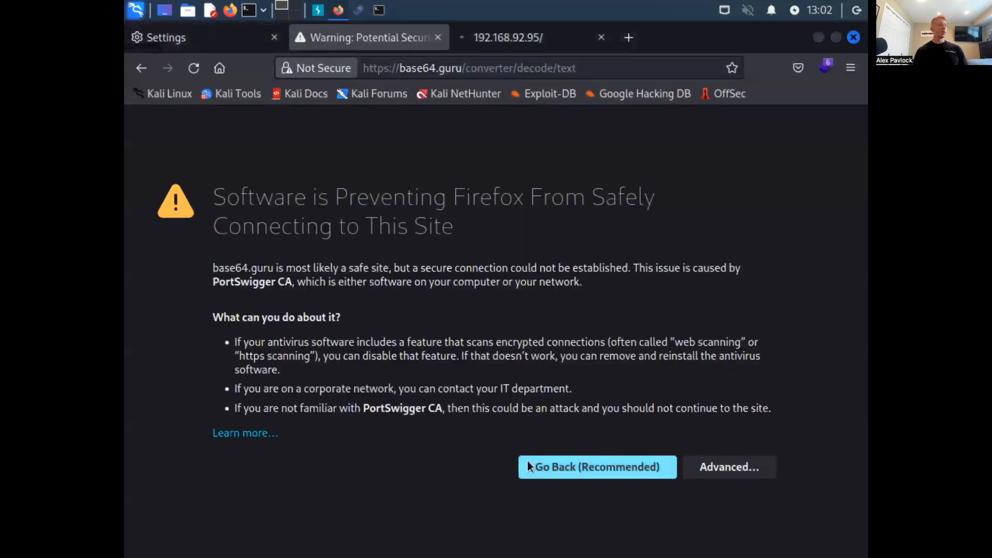
pyautogui.click(702, 468)
pyautogui.scroll(-5, 547, 438)
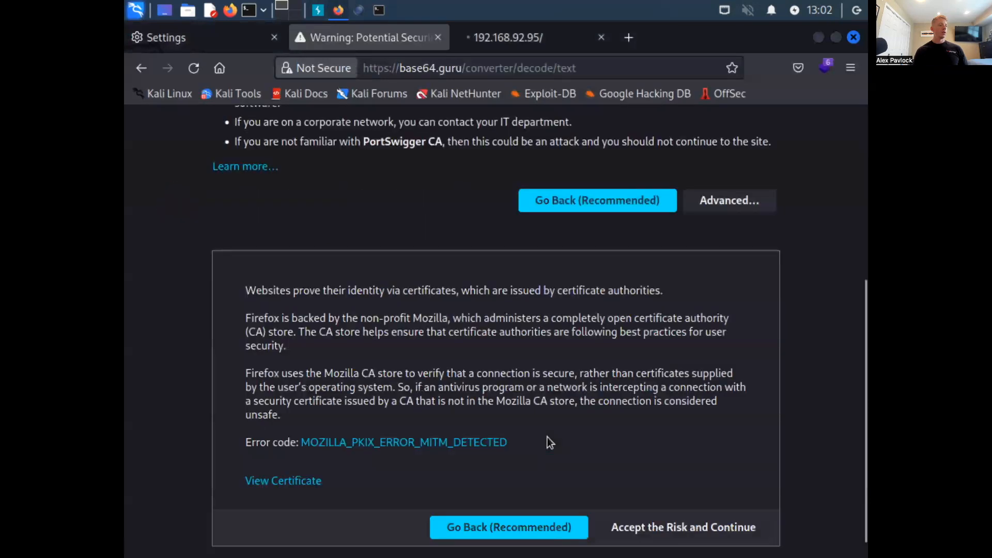
pyautogui.click(627, 510)
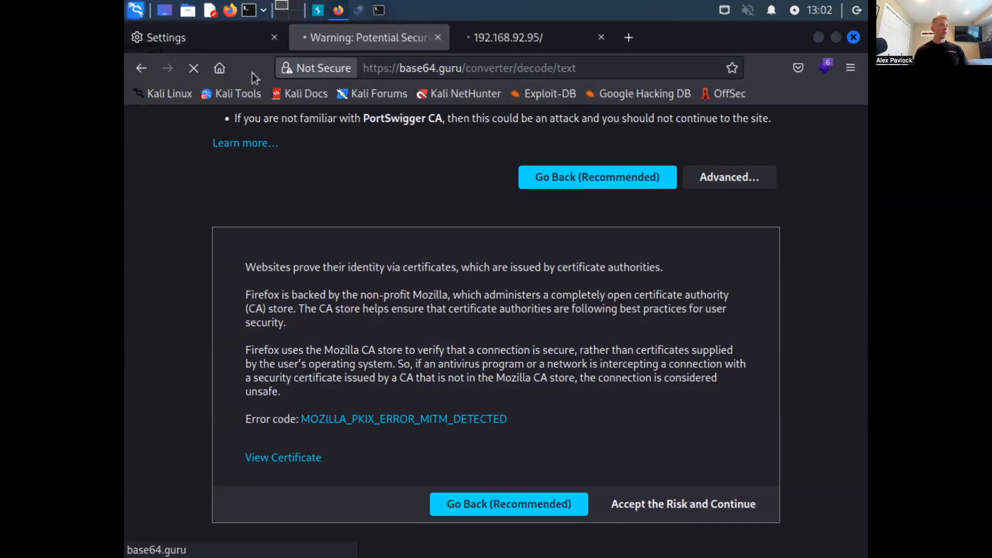
# - Set Firefox's connection settings to No proxy and return to the Base64 to Text decoder page
pyautogui.click(171, 38)
pyautogui.click(747, 241)
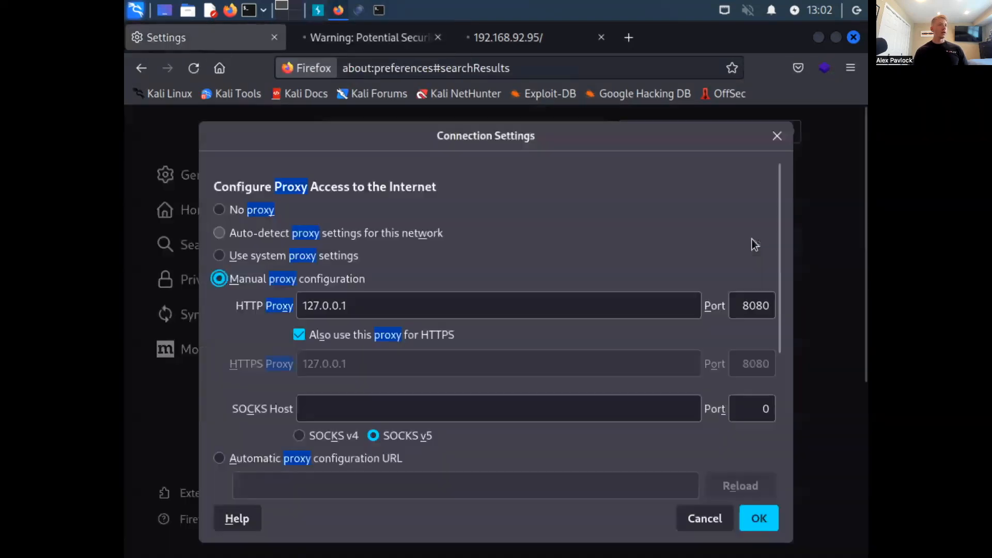
pyautogui.click(233, 212)
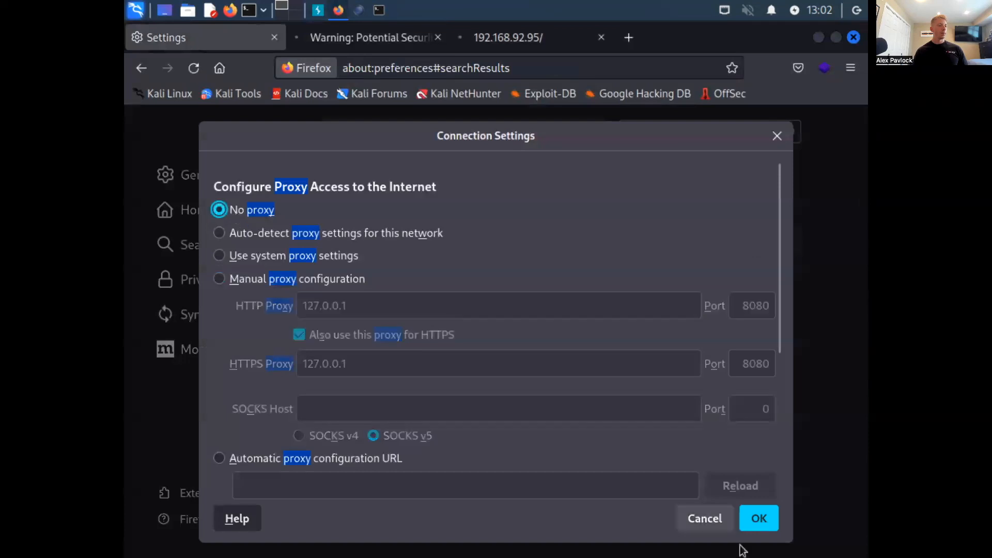
pyautogui.click(758, 519)
pyautogui.click(355, 40)
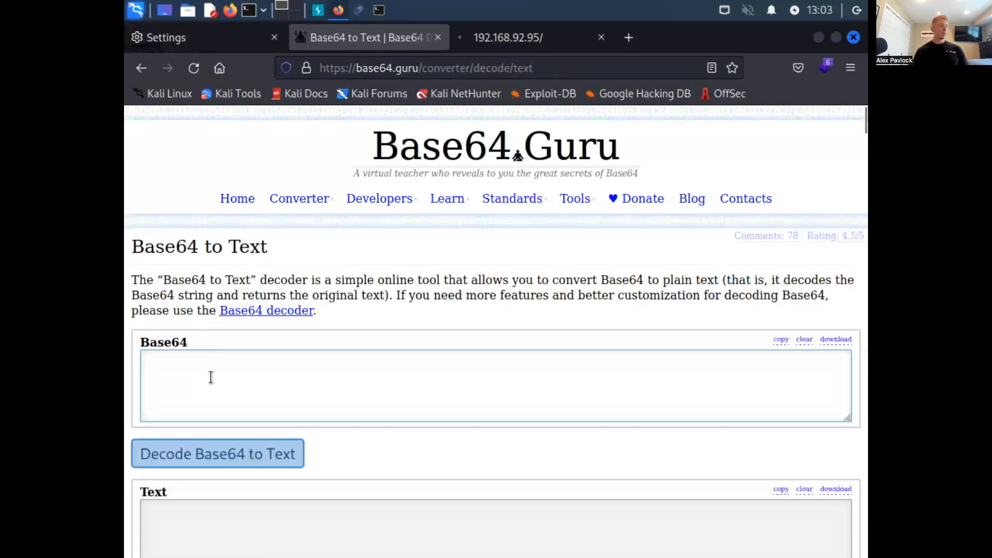
# - Paste the copied Base64 credential string into the decoder and decode it to text
pyautogui.click(211, 379)
pyautogui.write('dGVzdDp0ZXN0')
pyautogui.click(244, 451)
pyautogui.scroll(-15, 222, 331)
pyautogui.scroll(15, 222, 331)
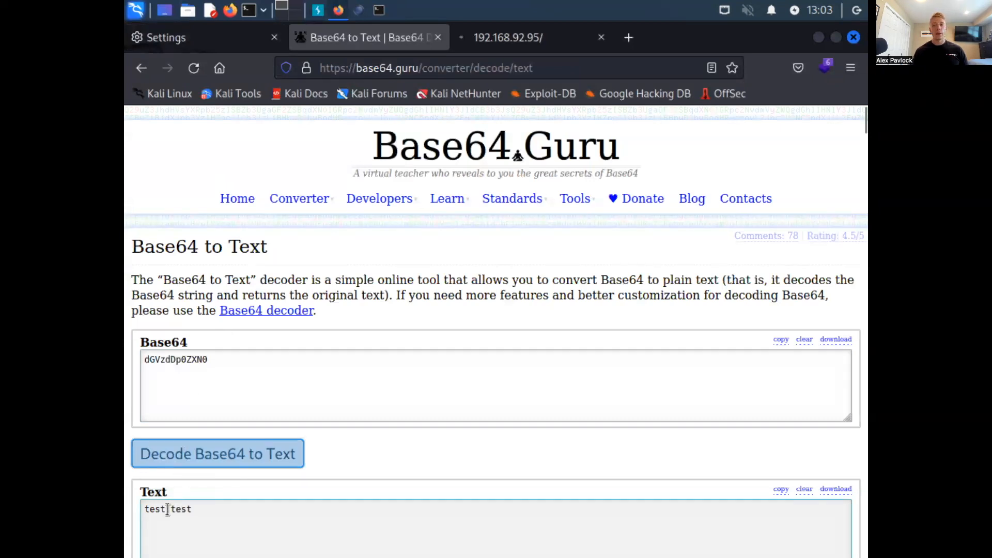
pyautogui.click(227, 360)
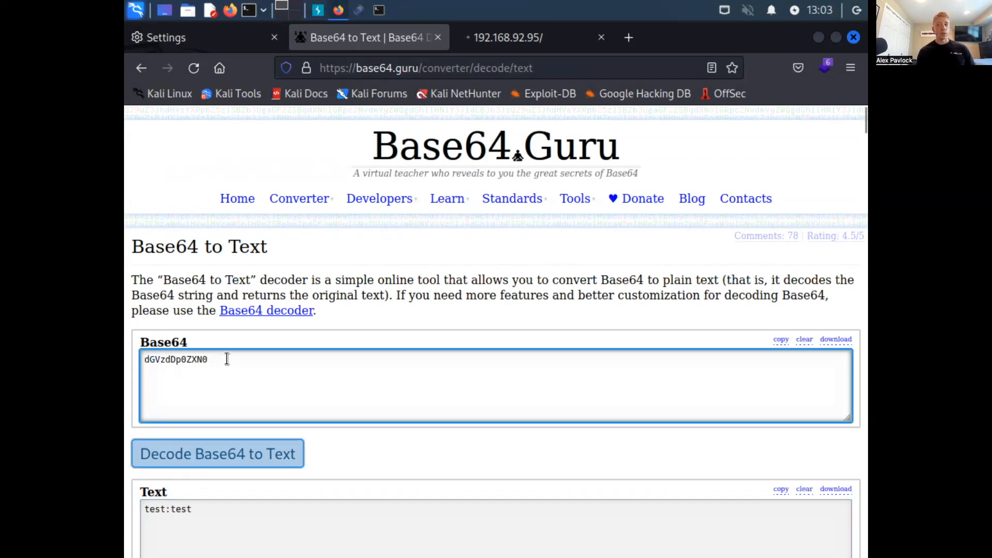
# - Switch to Burp Suite and place the cursor in the Base64 credential of the intercepted request's Authorization header
pyautogui.click(318, 10)
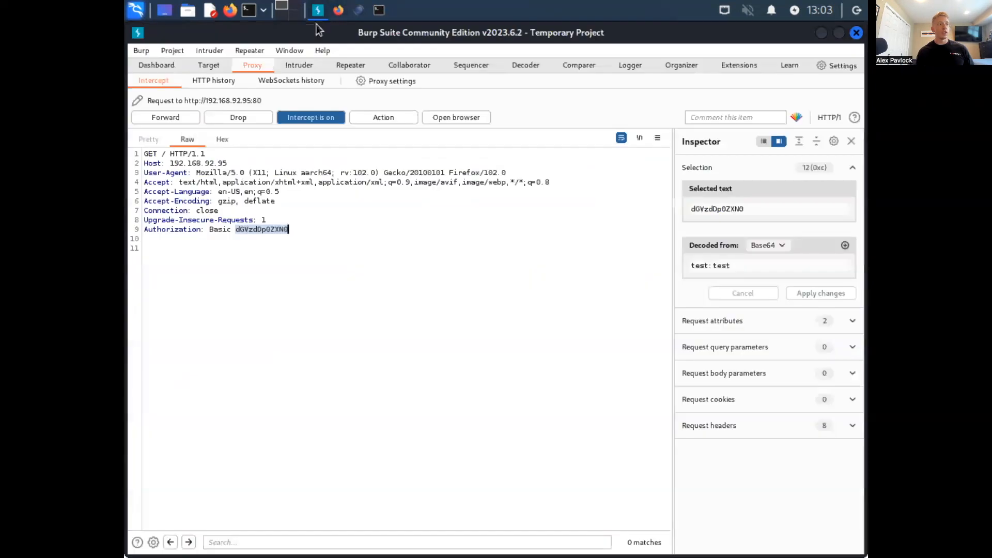
pyautogui.click(282, 231)
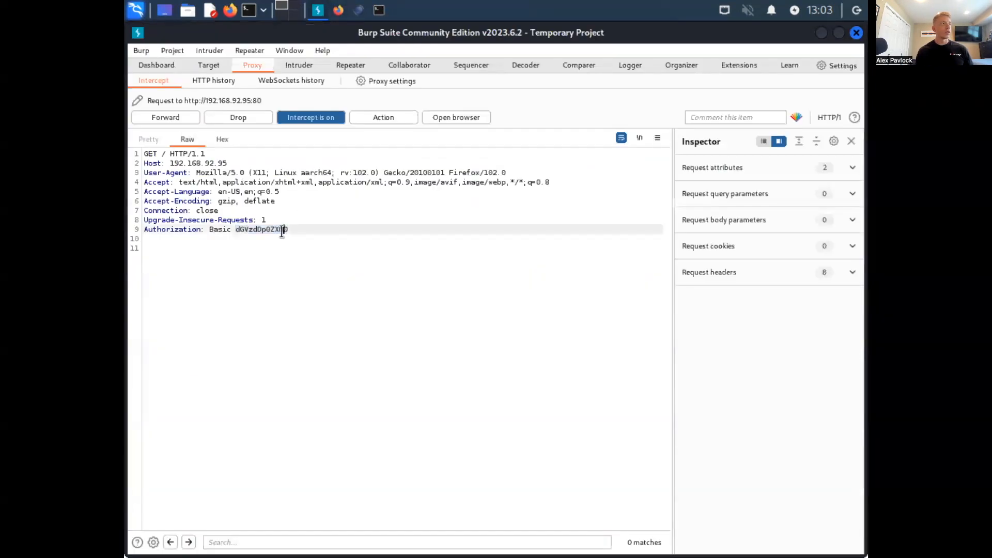
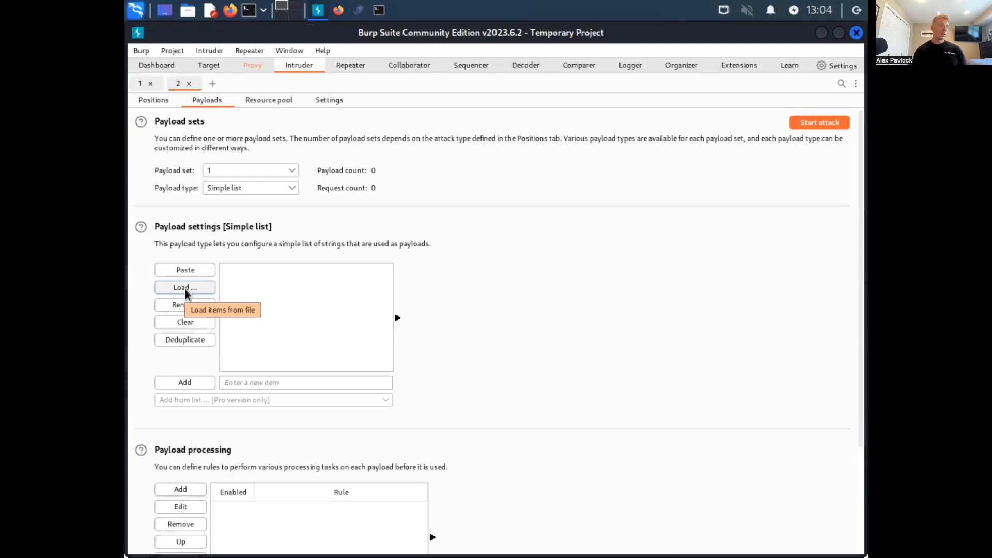
# - View the file chooser for loading Intruder's simple-list payloads from a file and dismiss it without choosing a file
pyautogui.click(185, 289)
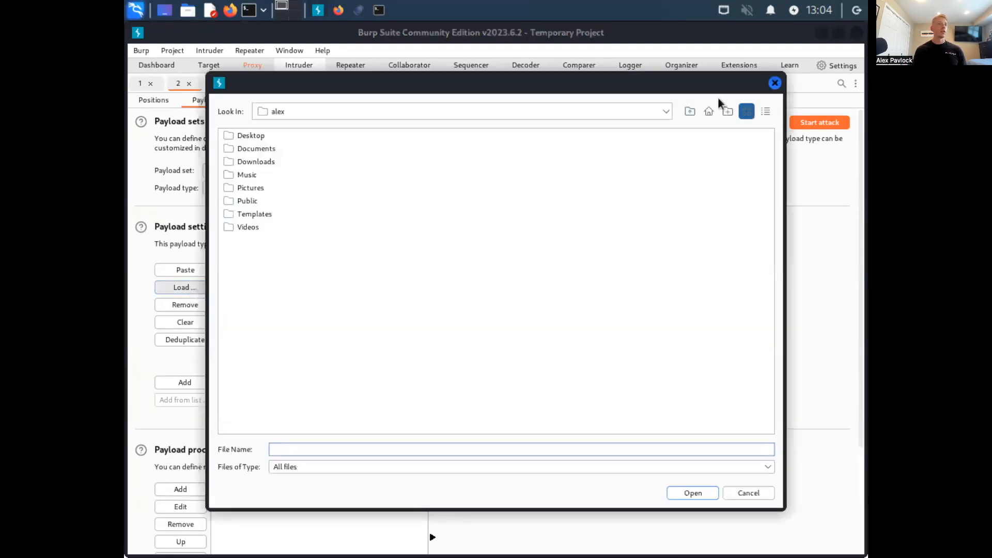
pyautogui.click(774, 83)
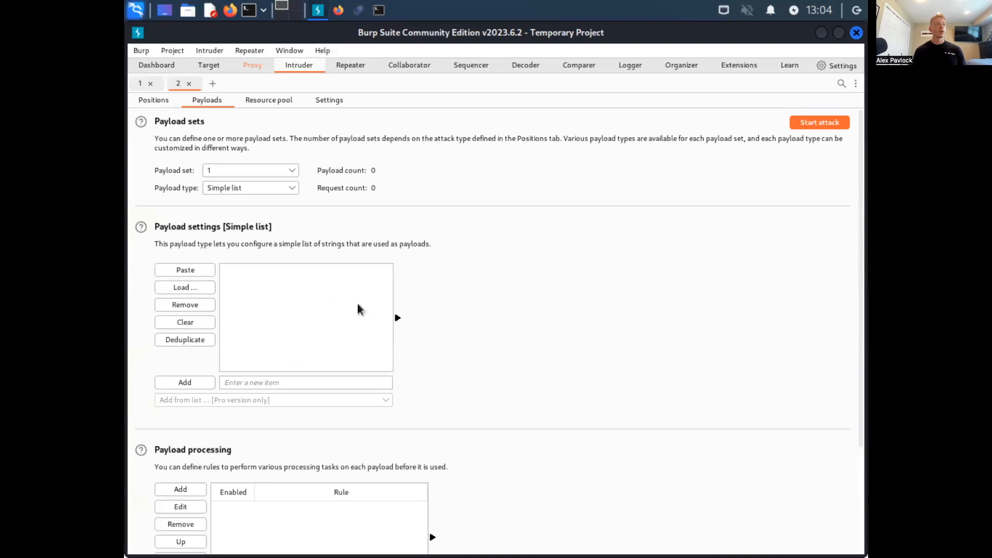
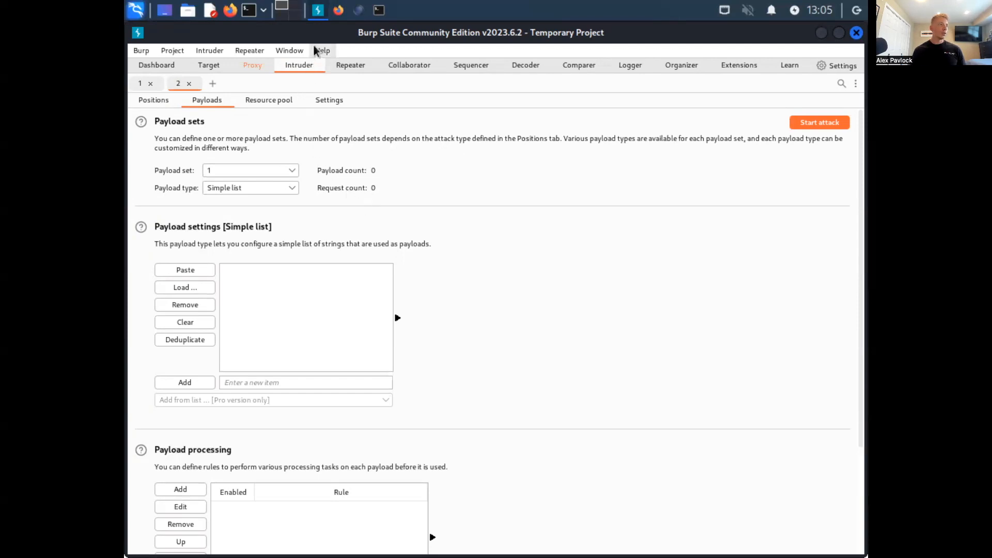
# - Switch to the terminal, open a new shell tab and start entering the msfconsole command at its prompt
pyautogui.click(386, 8)
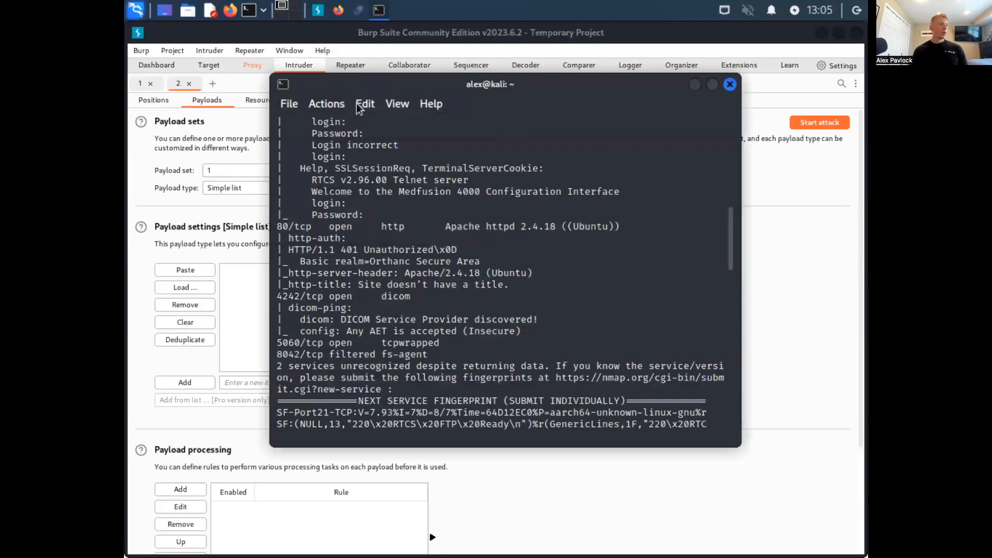
pyautogui.click(292, 106)
pyautogui.click(310, 122)
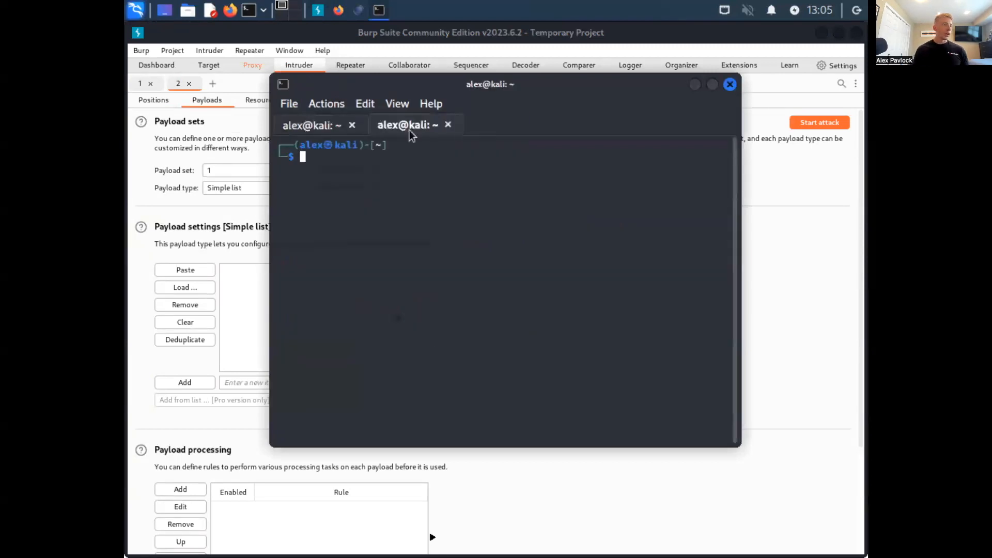
pyautogui.write('m')
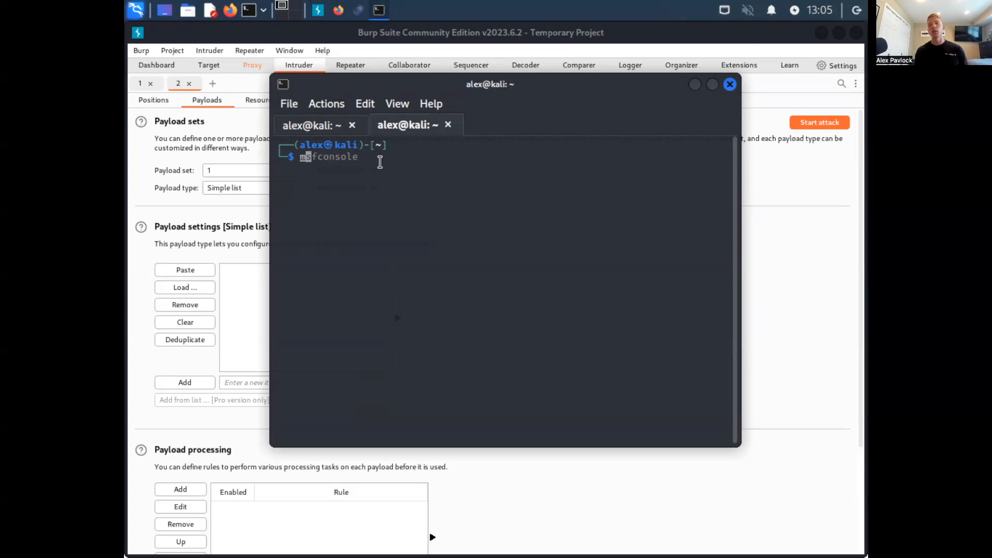
pyautogui.write('f')
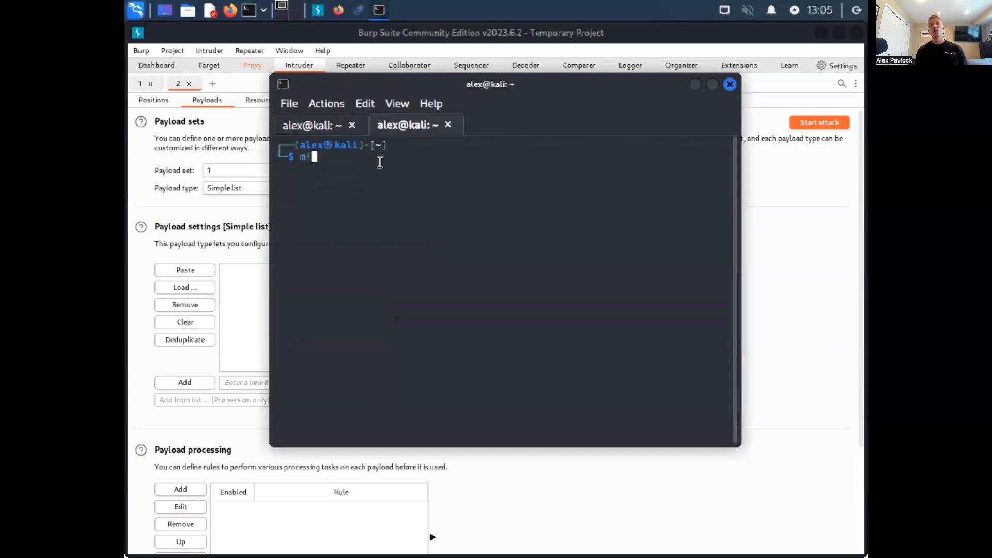
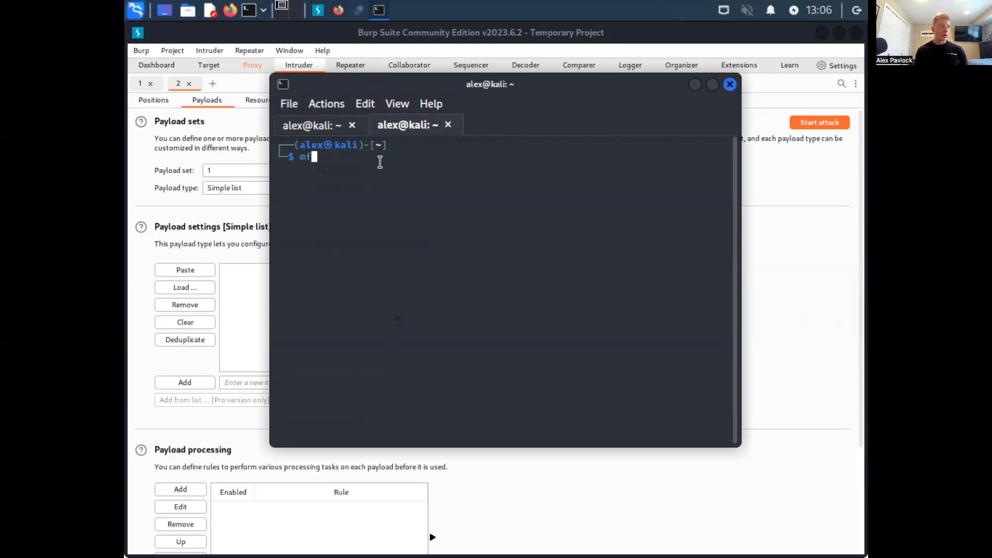
# - Try to initialize the Metasploit database by running msfdb init without root privileges
pyautogui.press('BackSpace')
pyautogui.write('sfdb in')
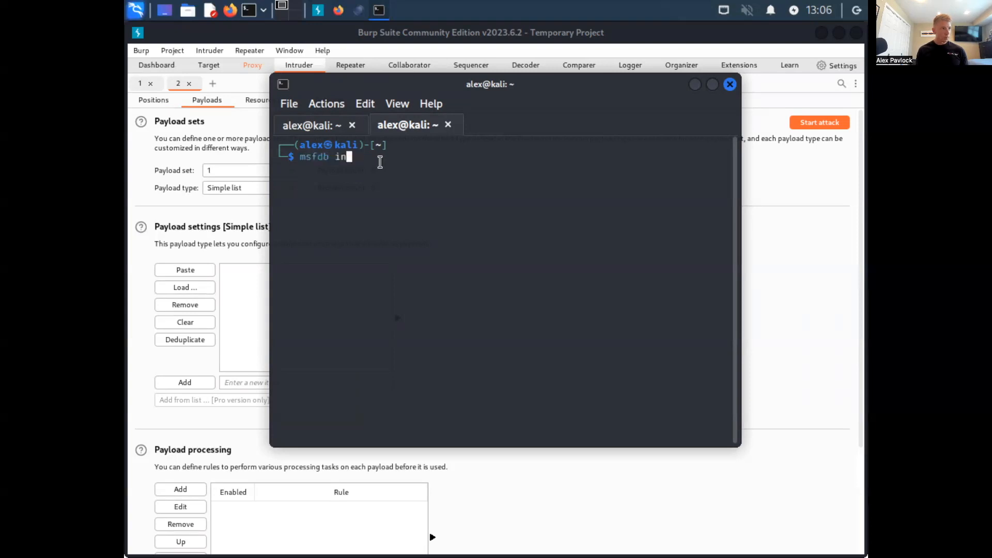
pyautogui.write('it')
pyautogui.press('Return')
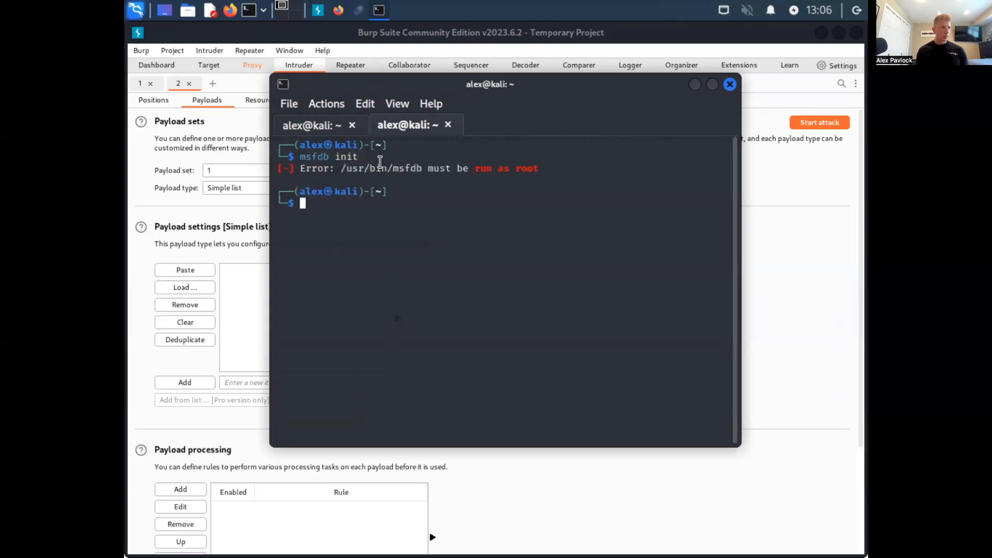
# - Initialize the Metasploit database as root with sudo msfdb init, entering the sudo account password
pyautogui.write('sudop')
pyautogui.press('BackSpace')
pyautogui.press('BackSpace')
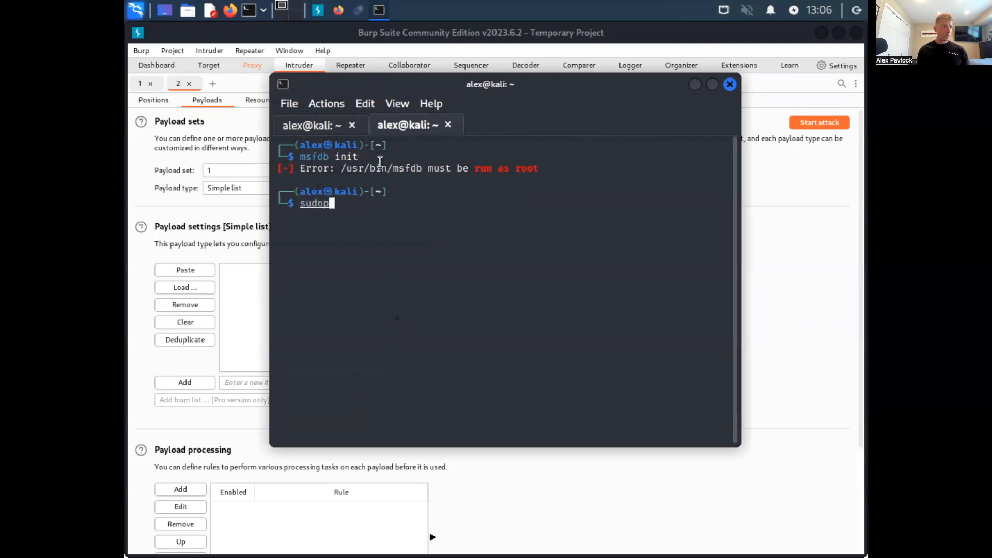
pyautogui.write('ms')
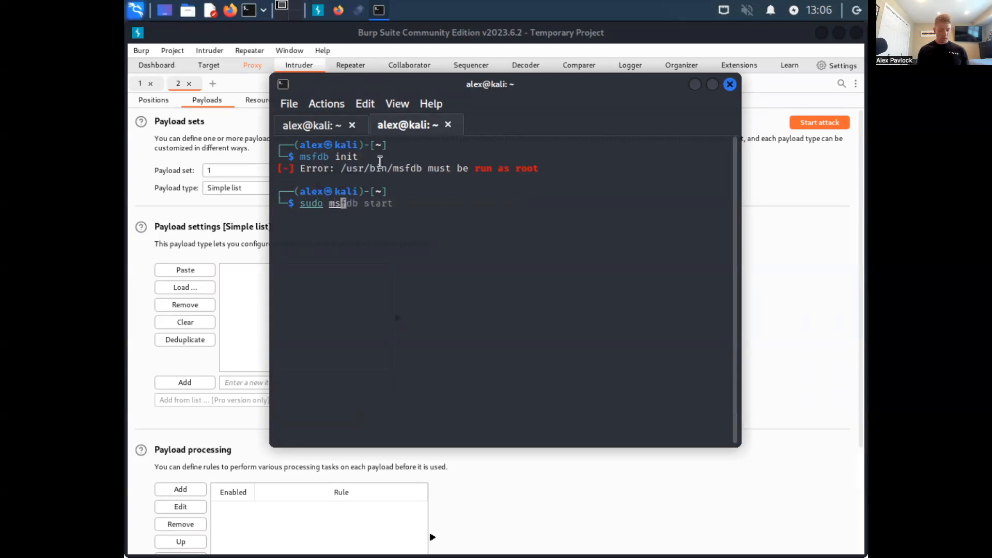
pyautogui.write('fdb init')
pyautogui.press('Return')
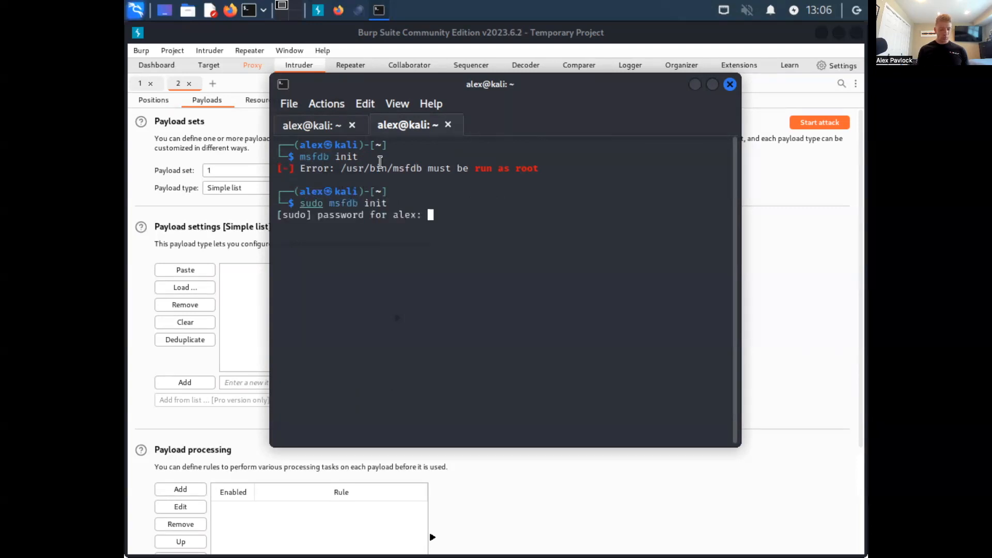
pyautogui.press('Return')
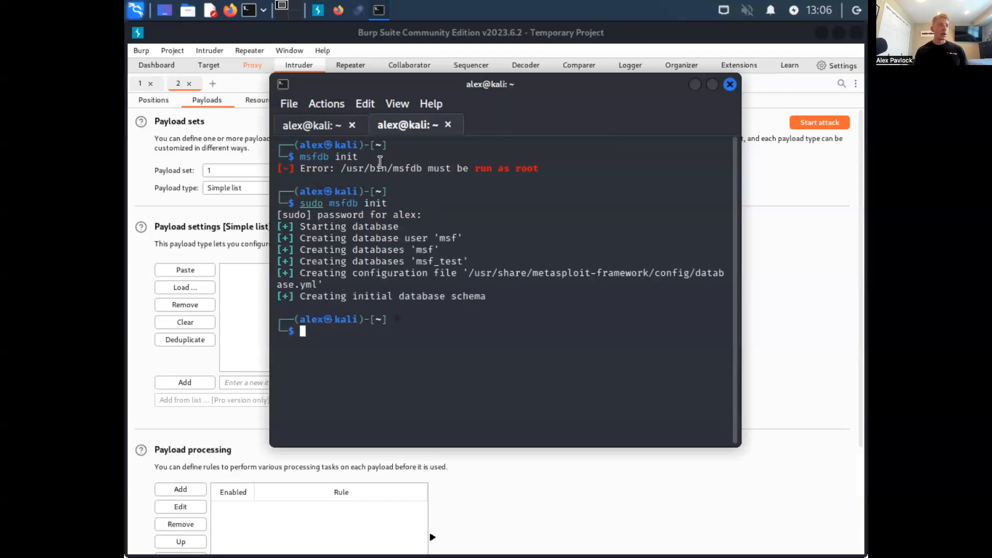
# - Start the Metasploit console with msfconsole and return to the Nmap scan results in the first shell session
pyautogui.write('msfconsole')
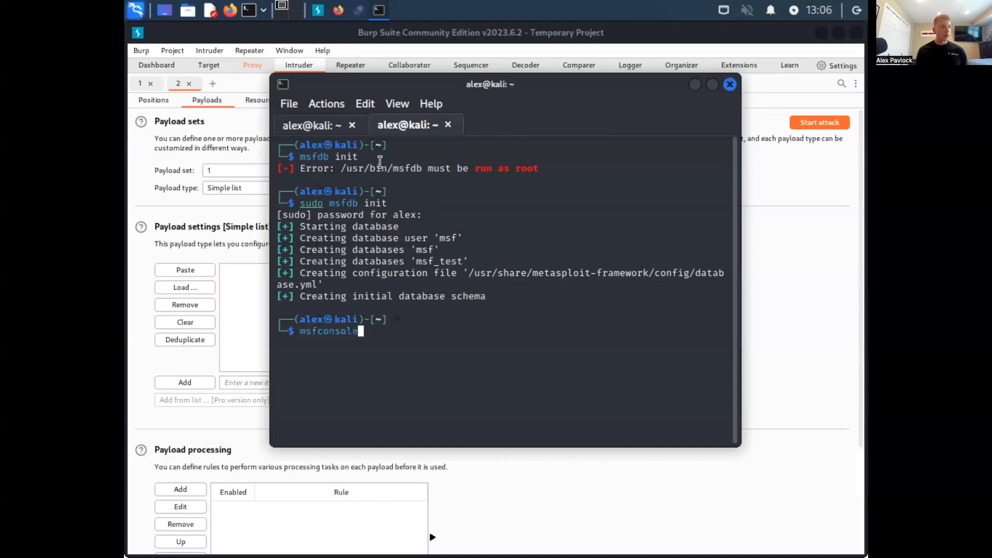
pyautogui.press('Return')
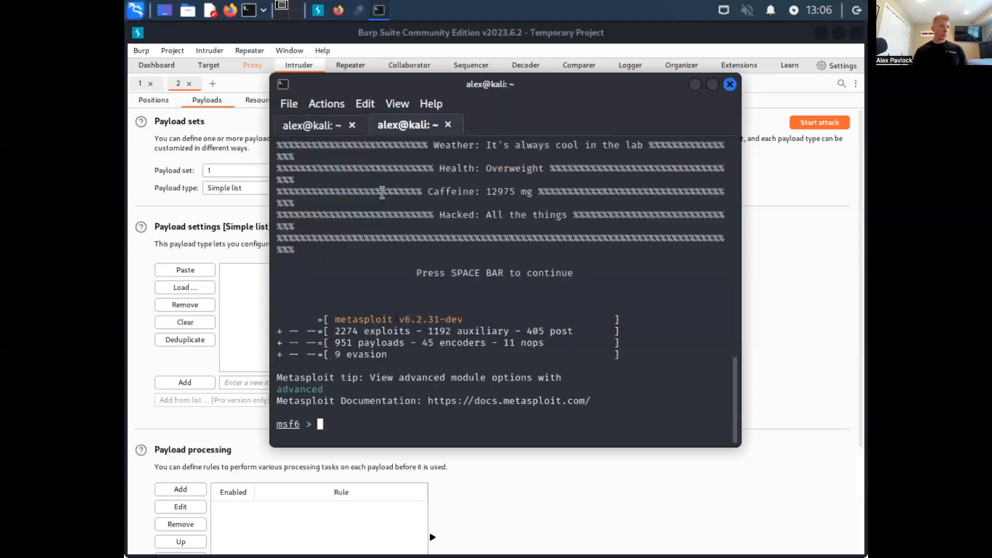
pyautogui.click(314, 129)
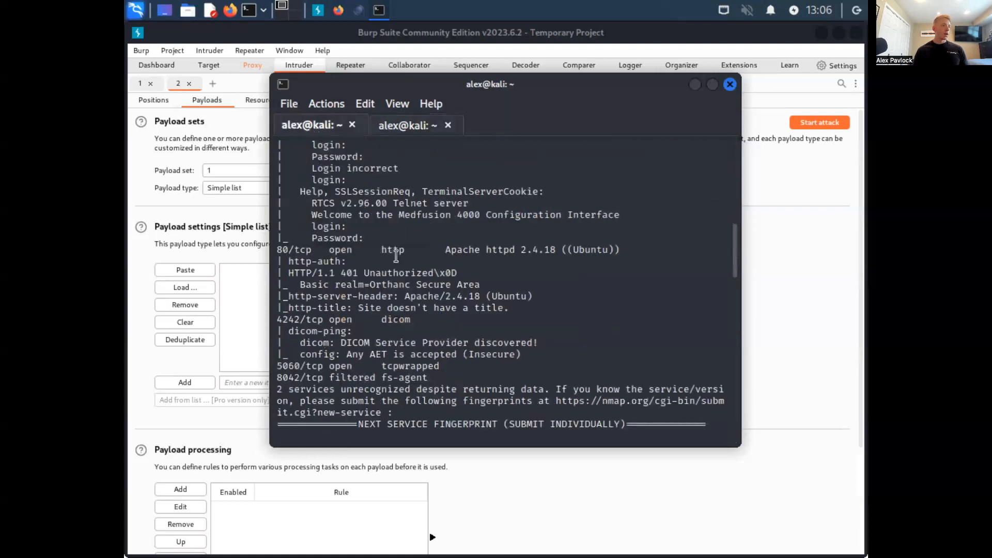
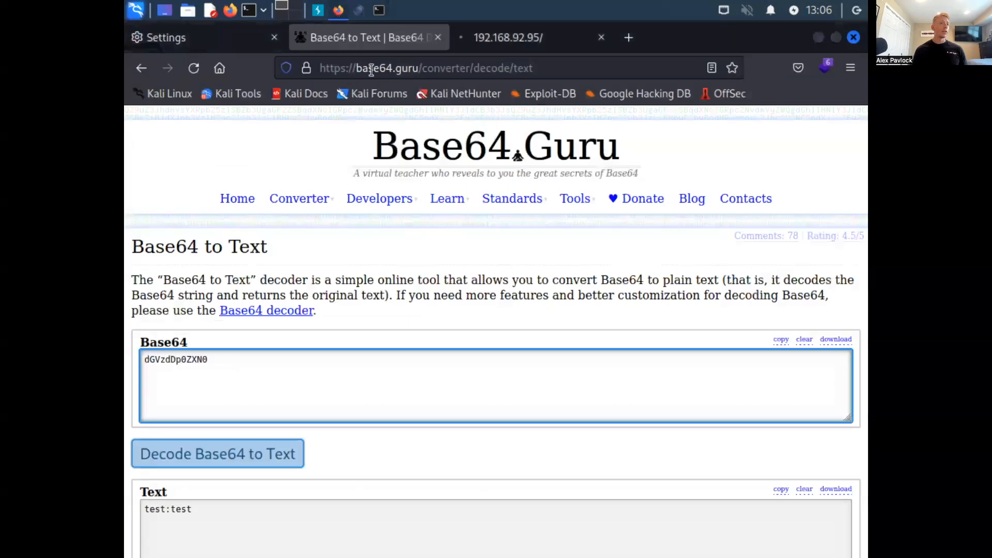
# - Return to the 192.168.92.95 decoy page and check its web technologies with the Wappalyzer extension
pyautogui.click(499, 35)
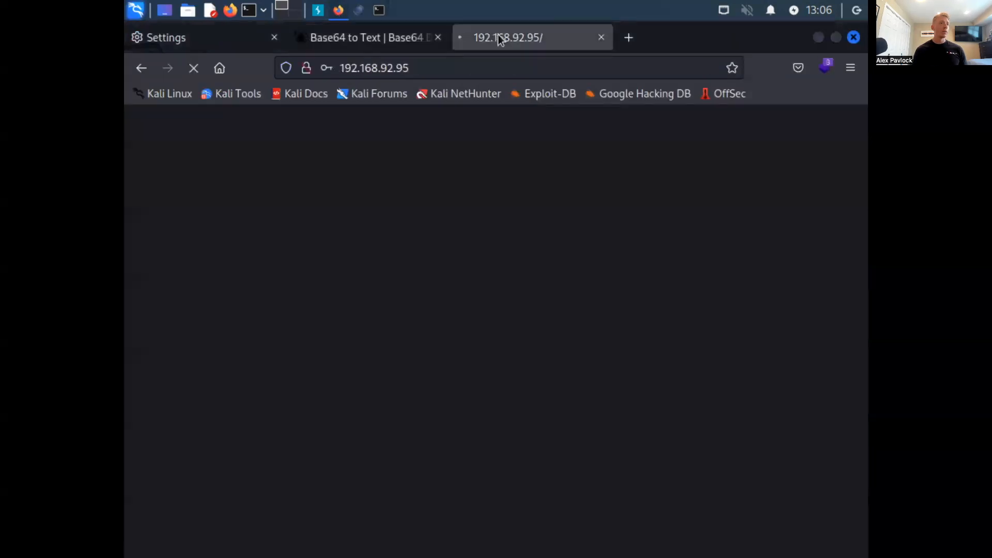
pyautogui.click(825, 73)
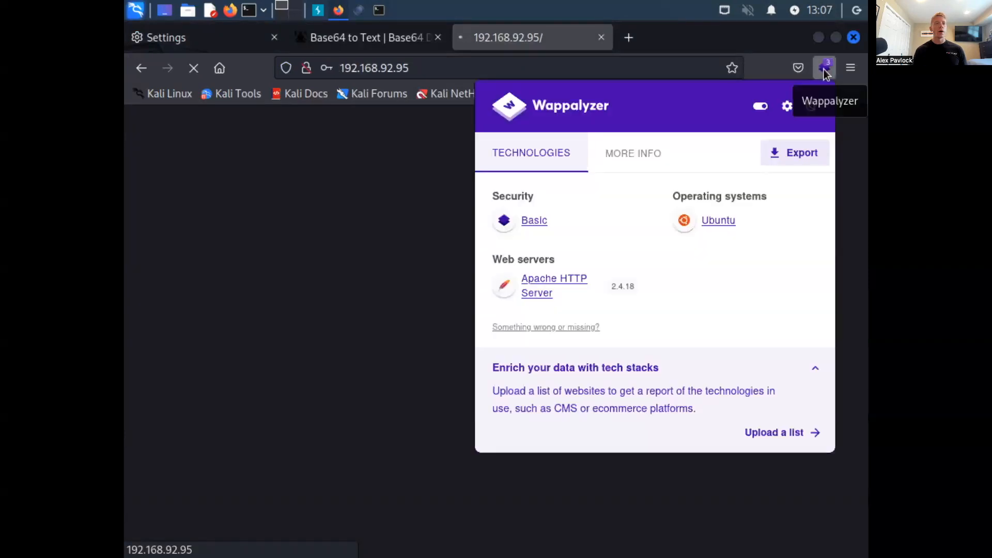
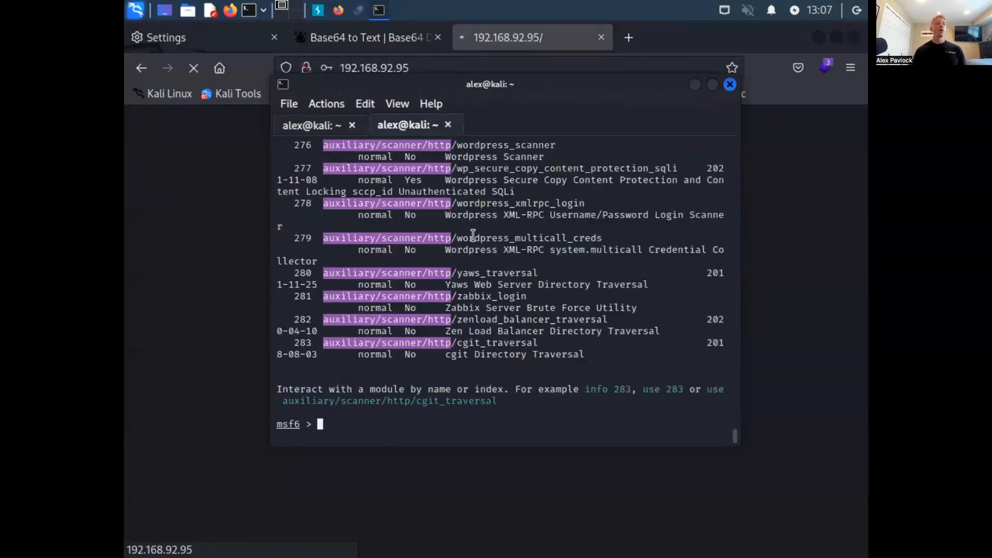
# - Look through the auxiliary/scanner/http modules in the Metasploit search results, from the last entries back to the Apache scanners
pyautogui.scroll(10, 473, 235)
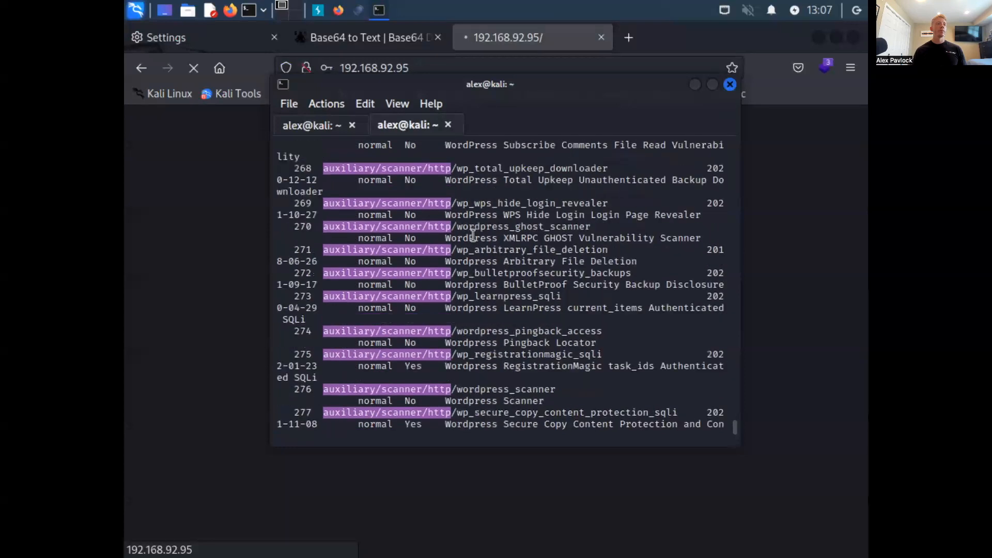
pyautogui.scroll(20, 473, 236)
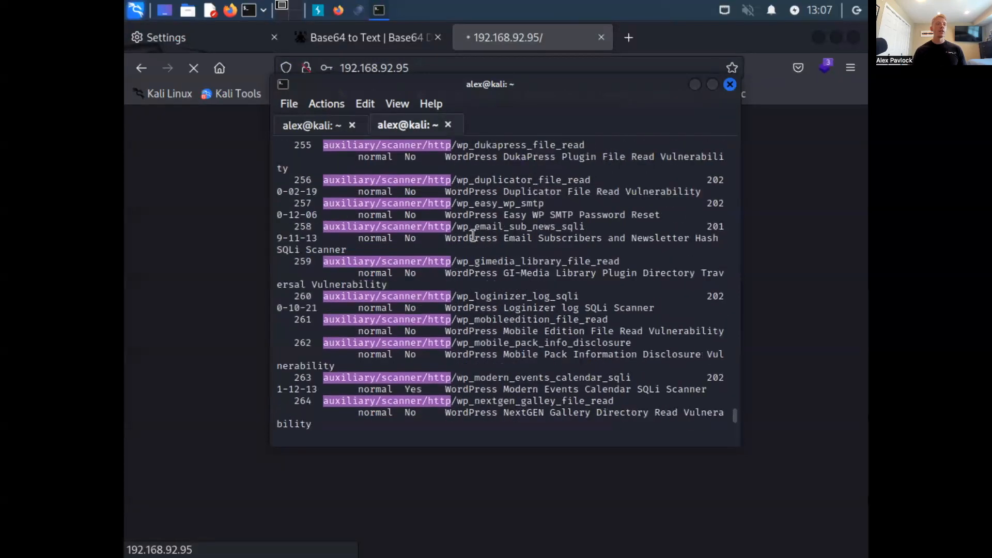
pyautogui.scroll(20, 473, 235)
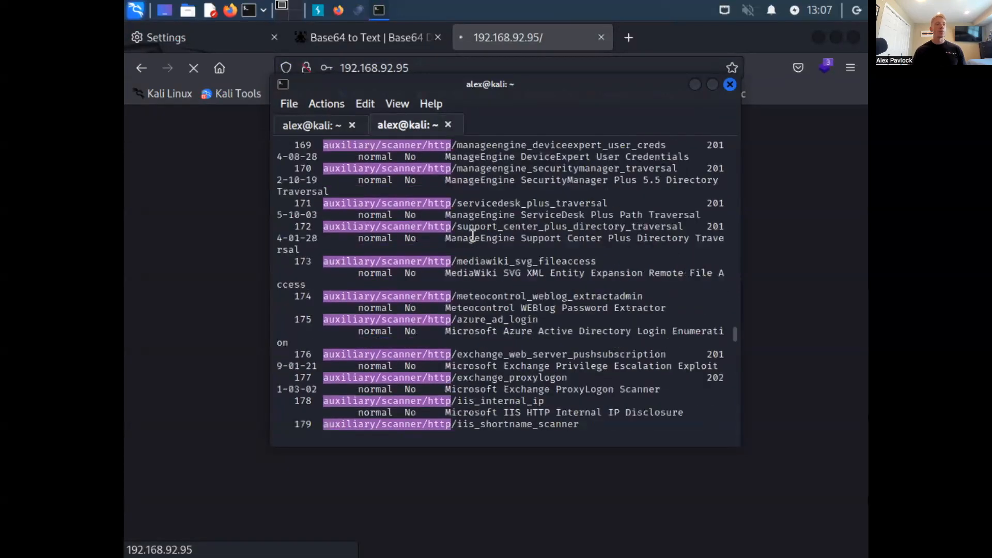
pyautogui.scroll(20, 473, 236)
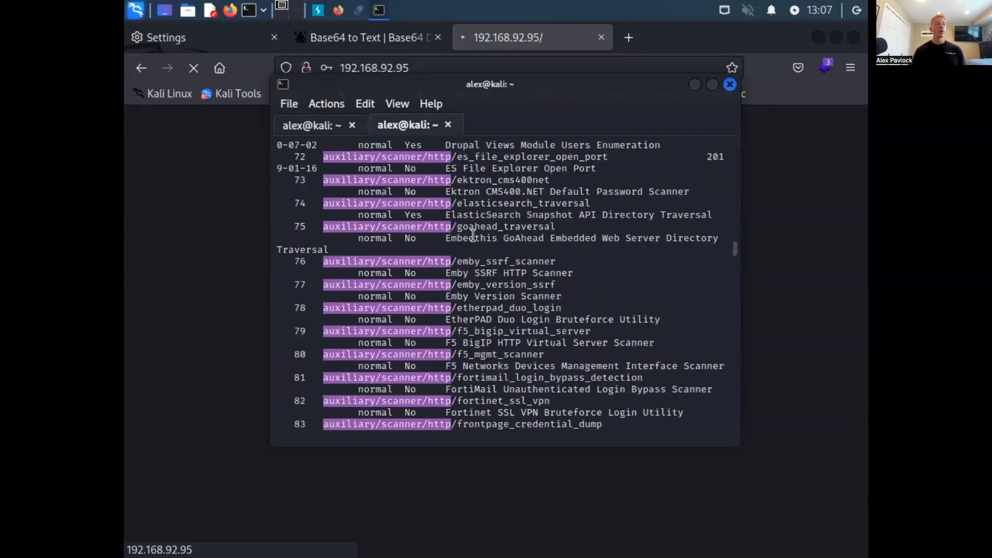
pyautogui.scroll(10, 473, 235)
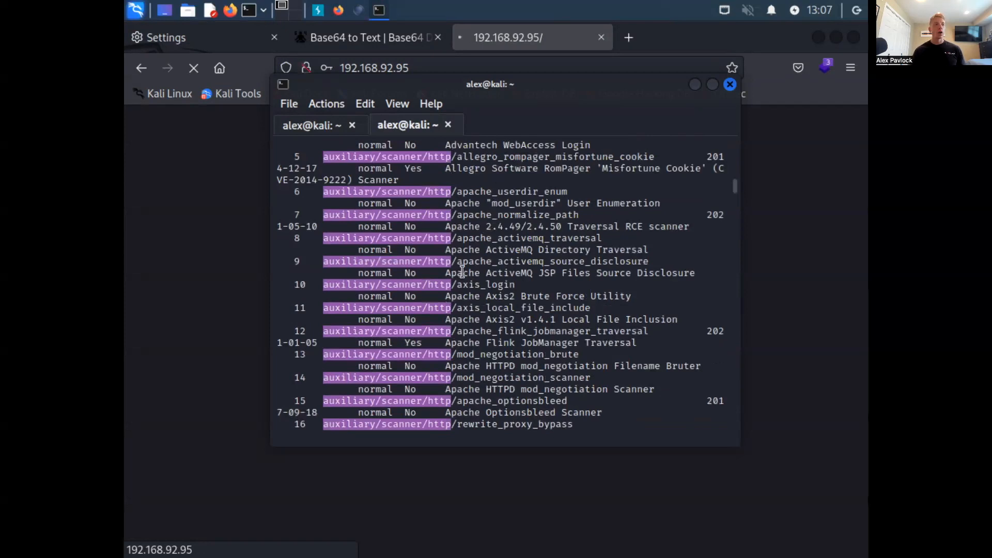
pyautogui.scroll(-20, 462, 272)
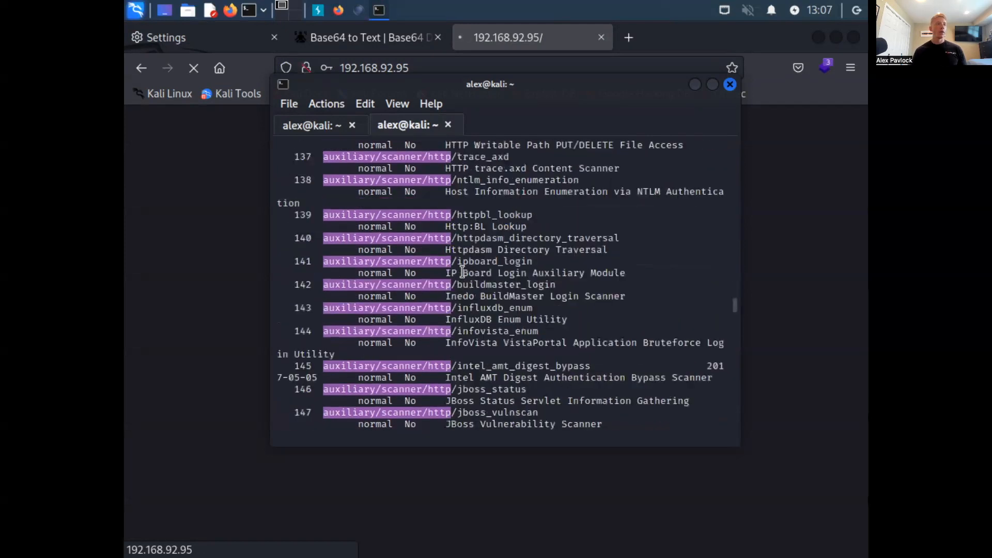
pyautogui.scroll(-20, 462, 273)
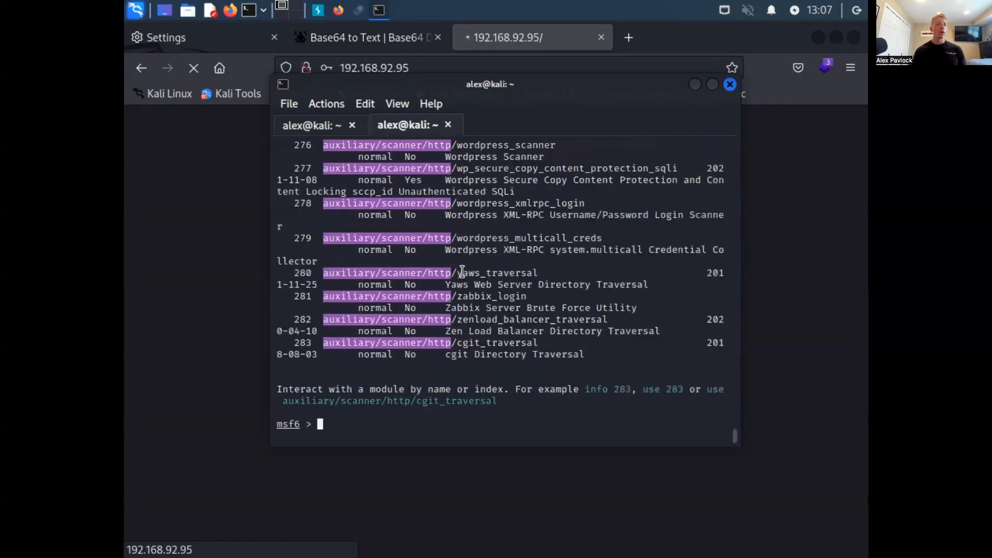
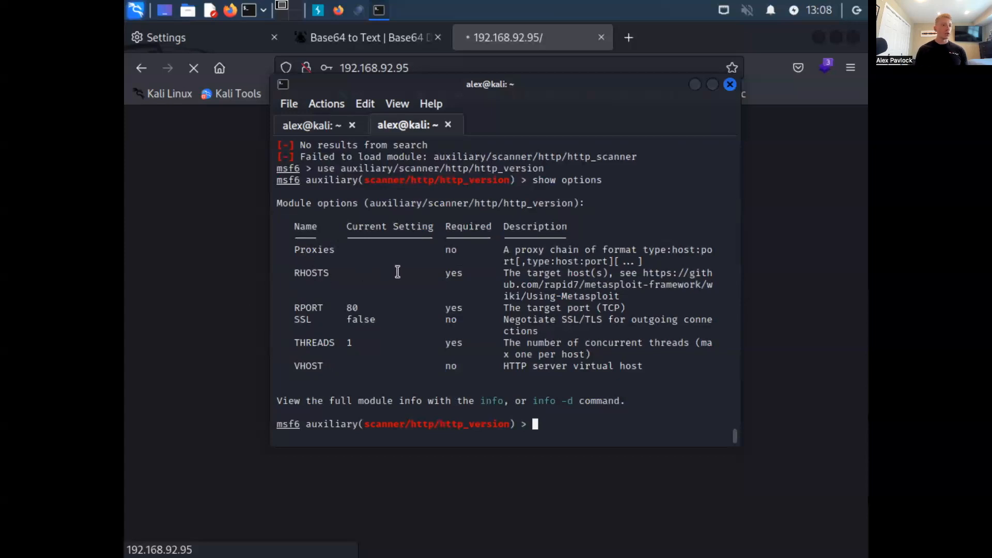
# - Set the http_version scanner's target with "set rhost 192.168.92.95" and run the module against it
pyautogui.write('set rhost ')
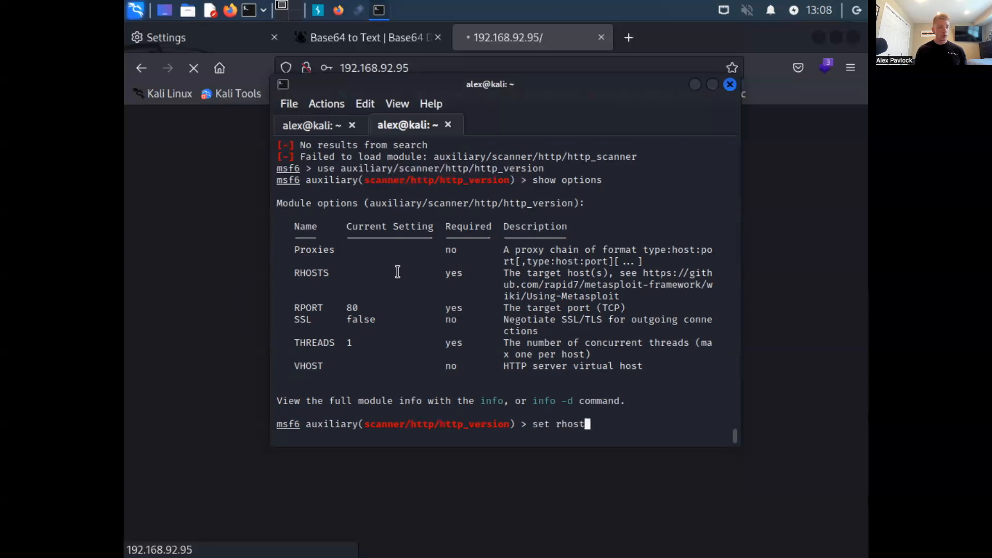
pyautogui.write('192.168')
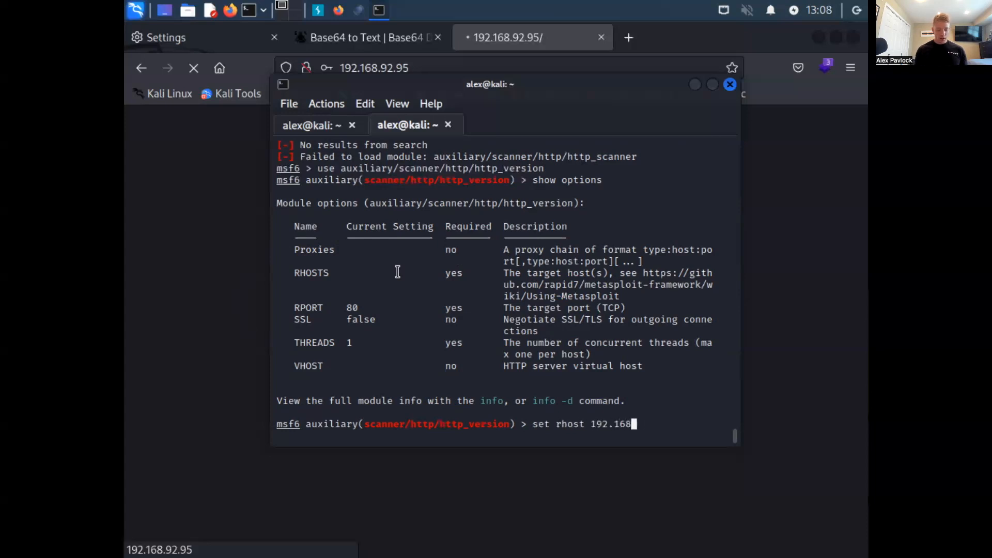
pyautogui.write('.92.95')
pyautogui.press('Return')
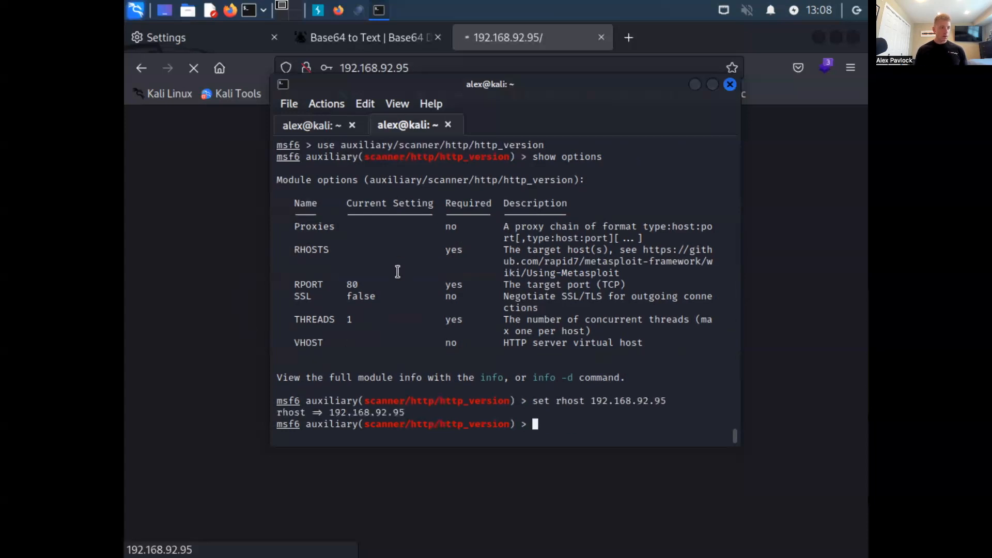
pyautogui.write('run')
pyautogui.press('Return')
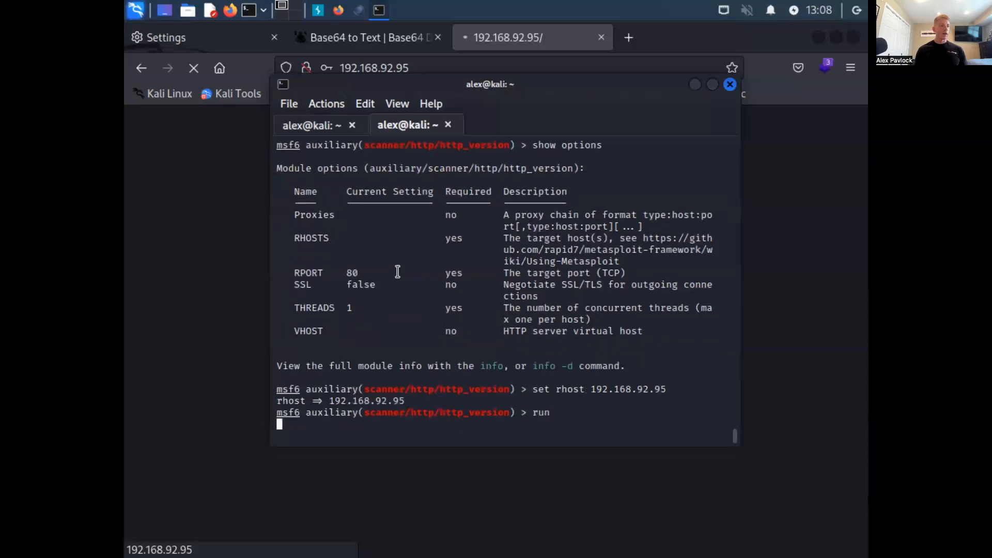
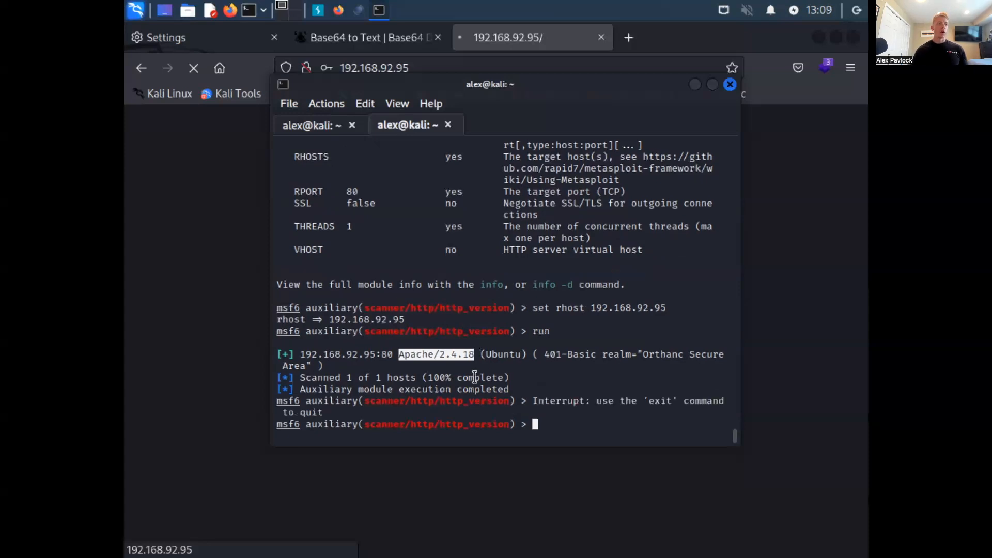
# - Open a new browser tab, and switch to OWASP DirBuster to review the directory and file tests of the paused scan
pyautogui.click(629, 37)
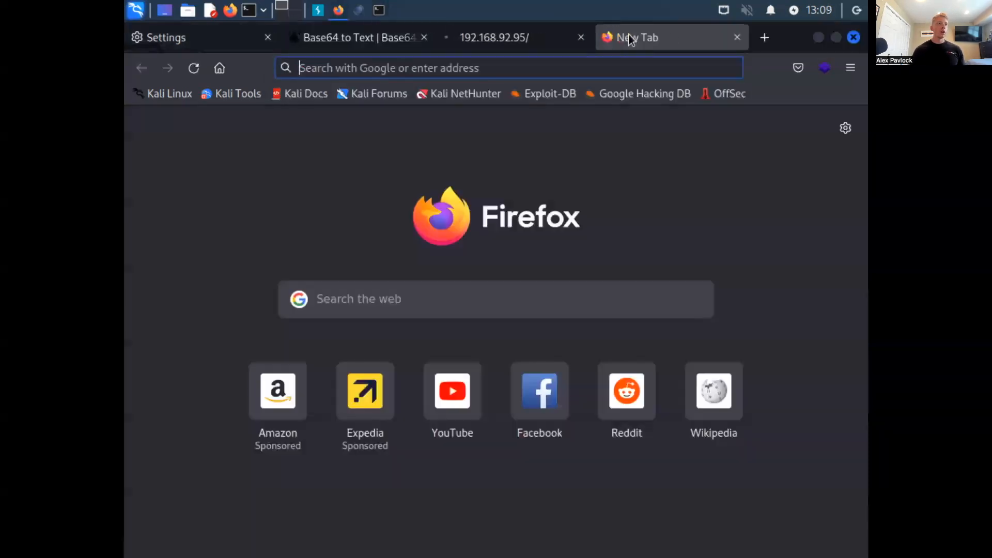
pyautogui.click(604, 66)
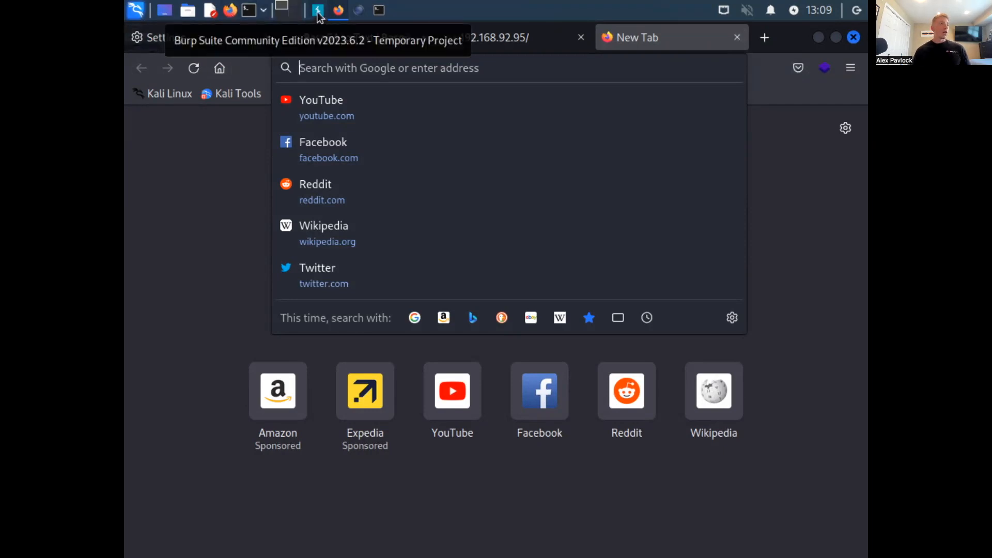
pyautogui.click(359, 12)
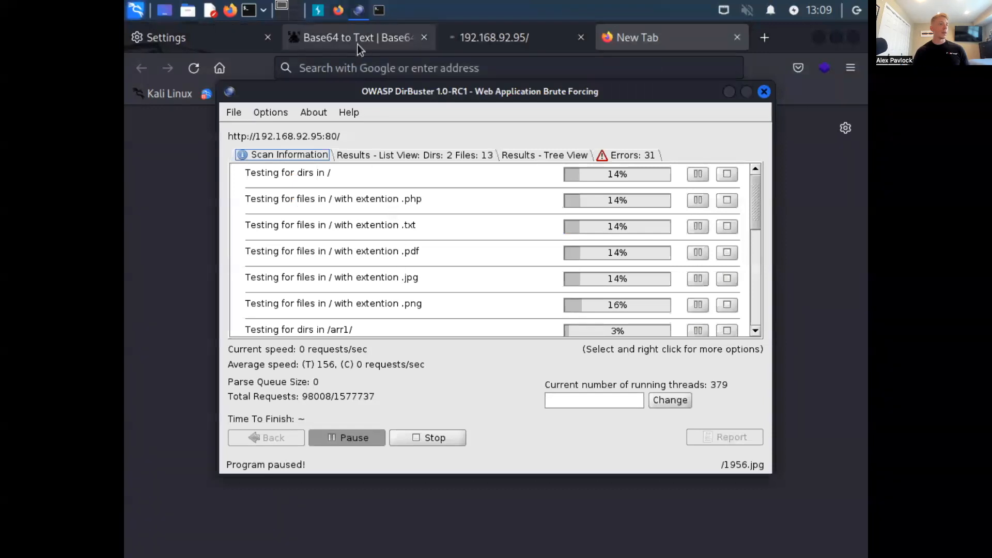
pyautogui.scroll(-4, 391, 206)
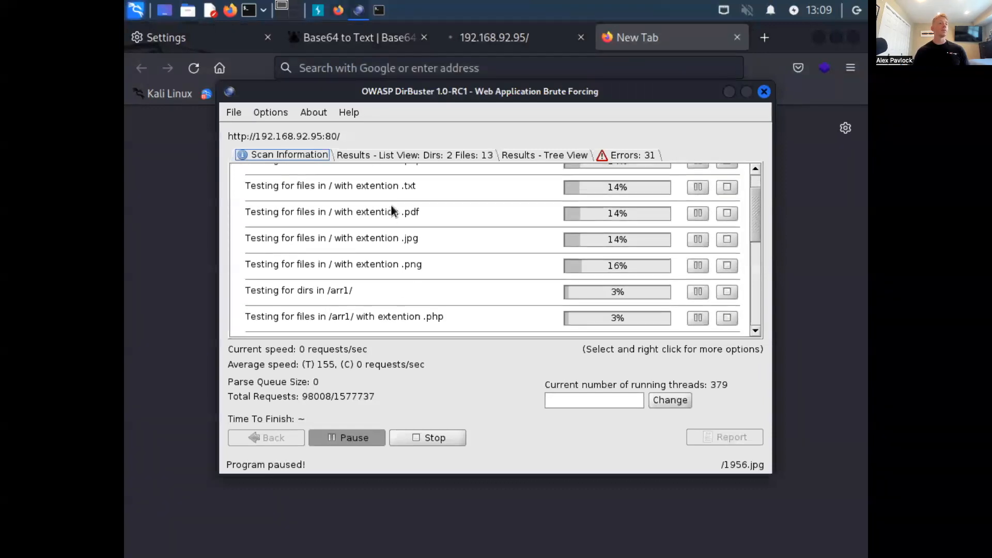
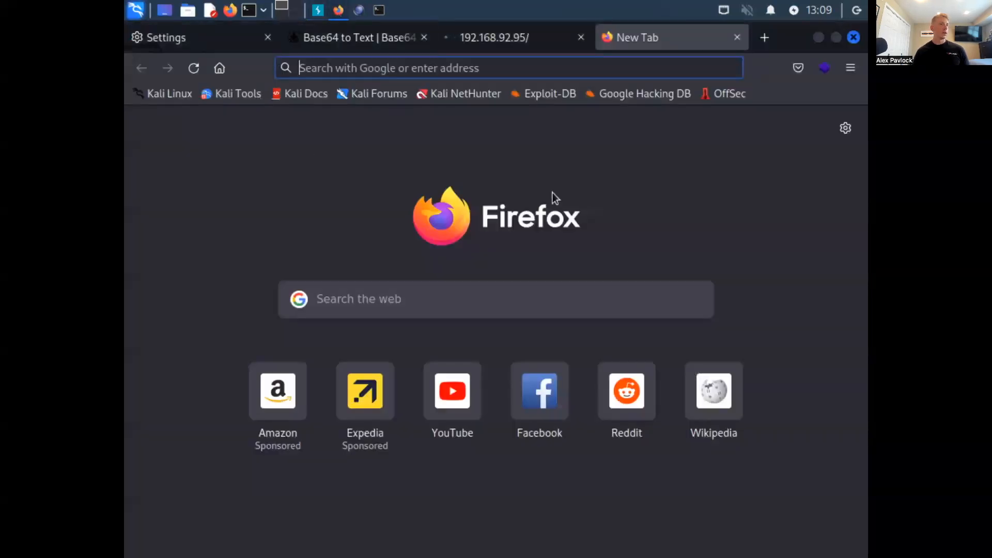
# - Set the browser's connection settings to No proxy and return to the new tab
pyautogui.click(851, 68)
pyautogui.click(171, 38)
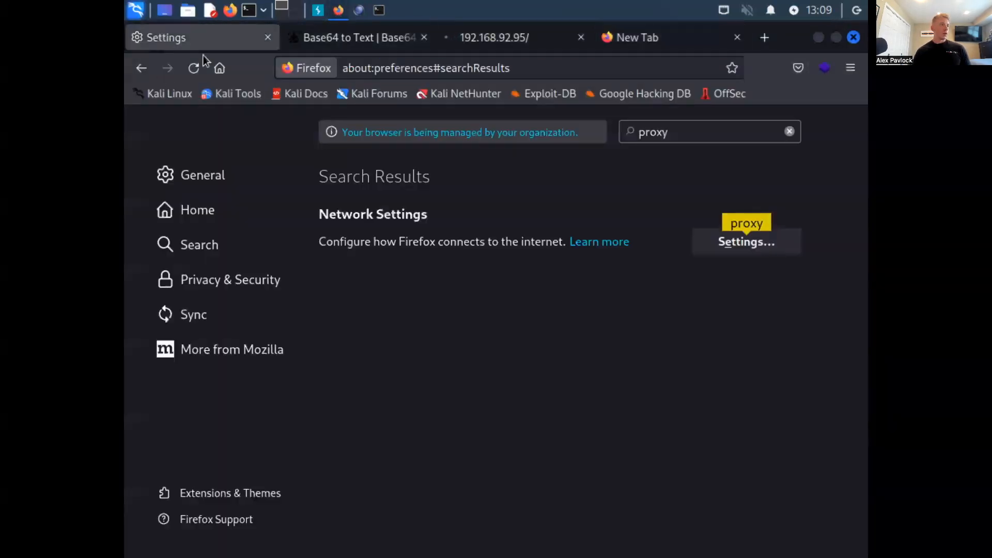
pyautogui.click(761, 239)
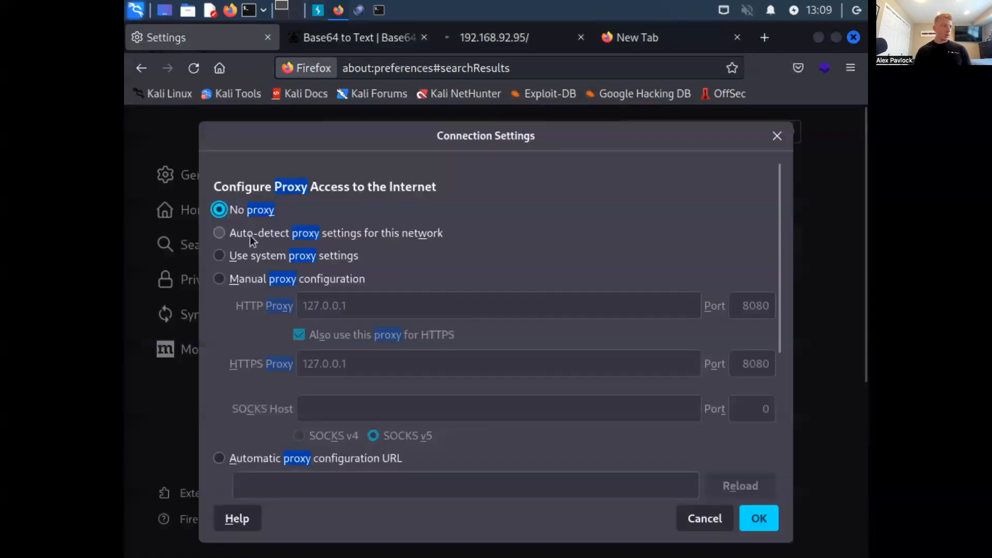
pyautogui.click(759, 518)
pyautogui.click(617, 47)
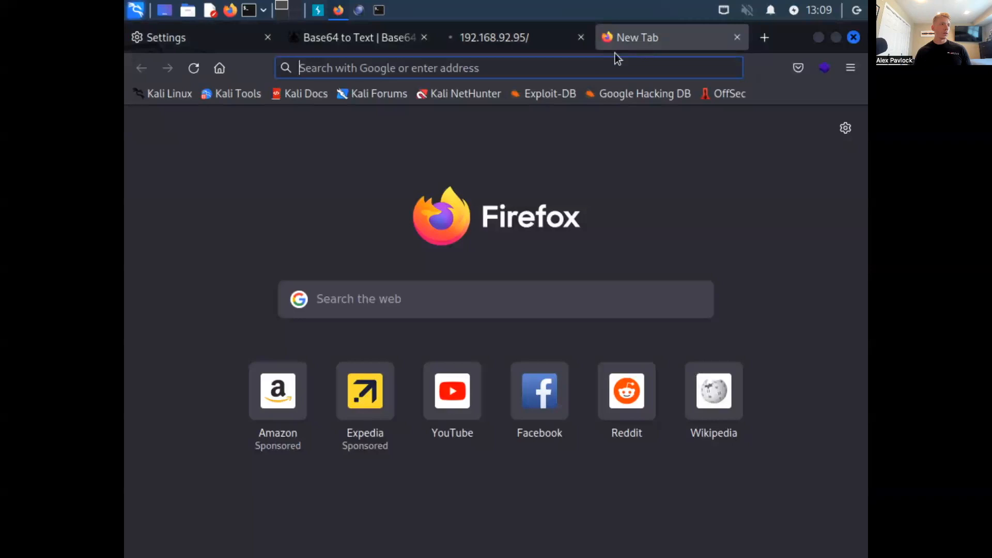
pyautogui.click(580, 68)
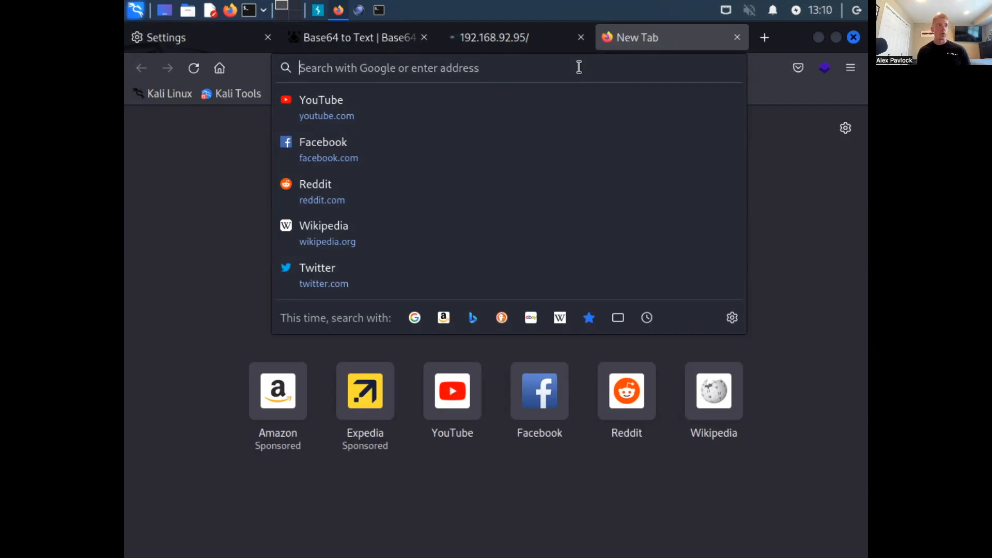
pyautogui.press('super')
pyautogui.write('dGVzdDp0ZXN0')
pyautogui.press('Escape')
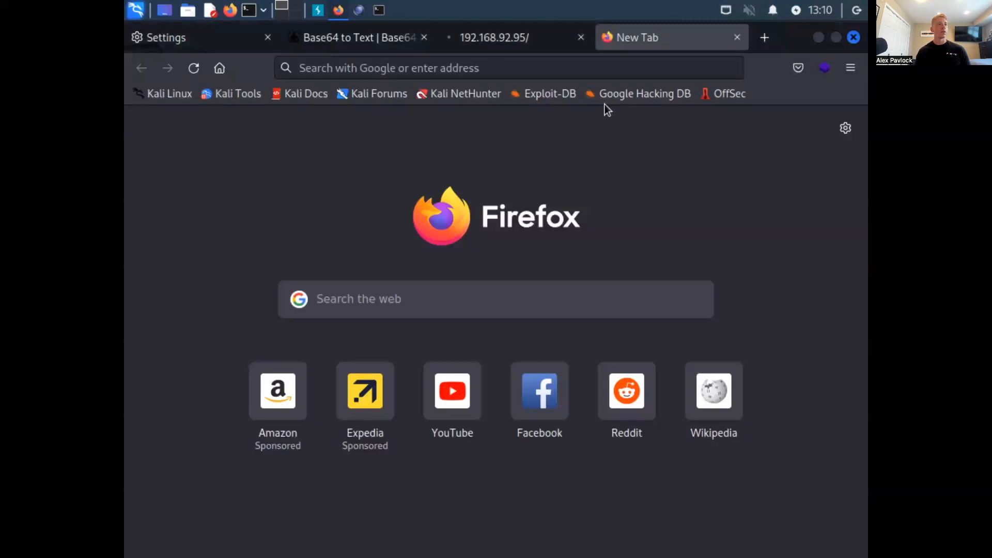
# - Search the web for "vulnerabilities associated to apache 2.4.18"
pyautogui.click(589, 66)
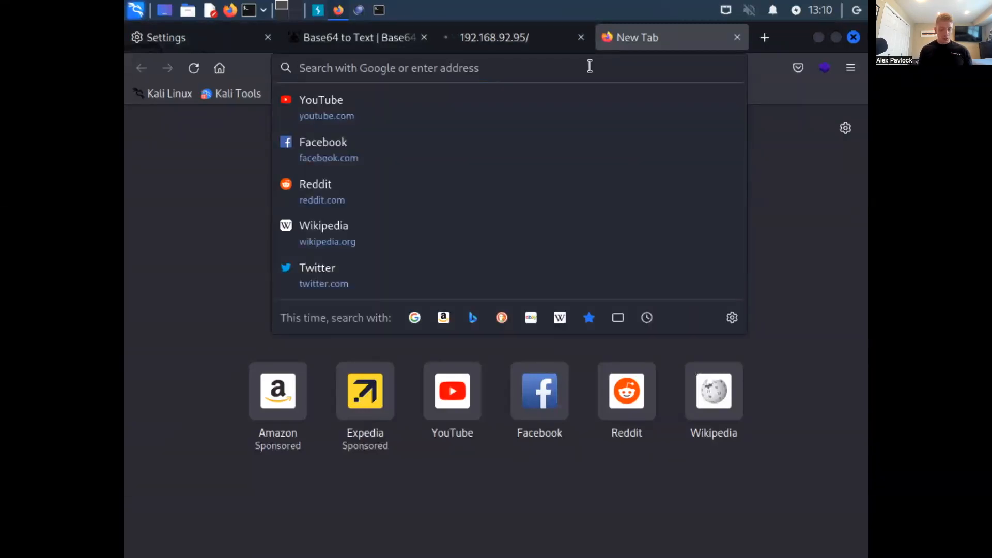
pyautogui.write('vuln')
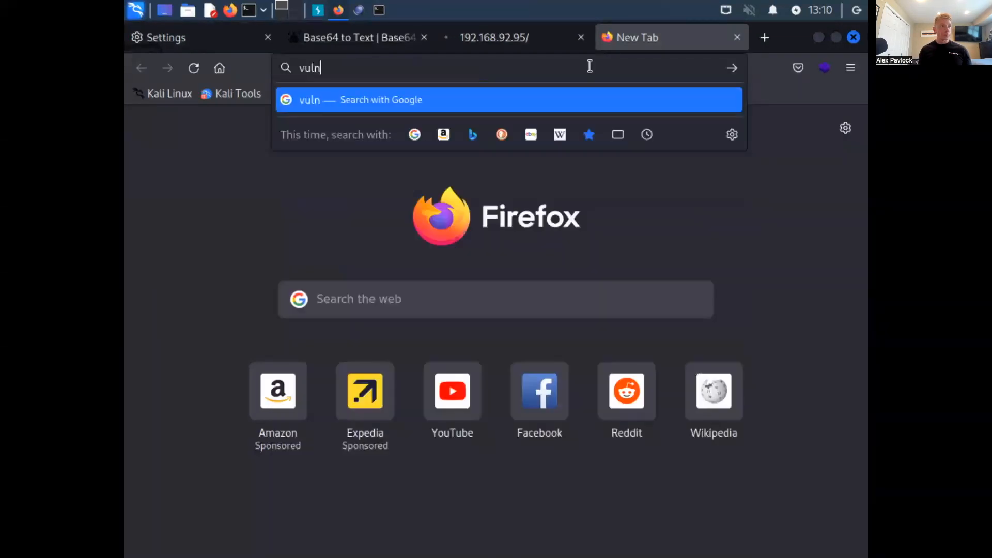
pyautogui.write('era')
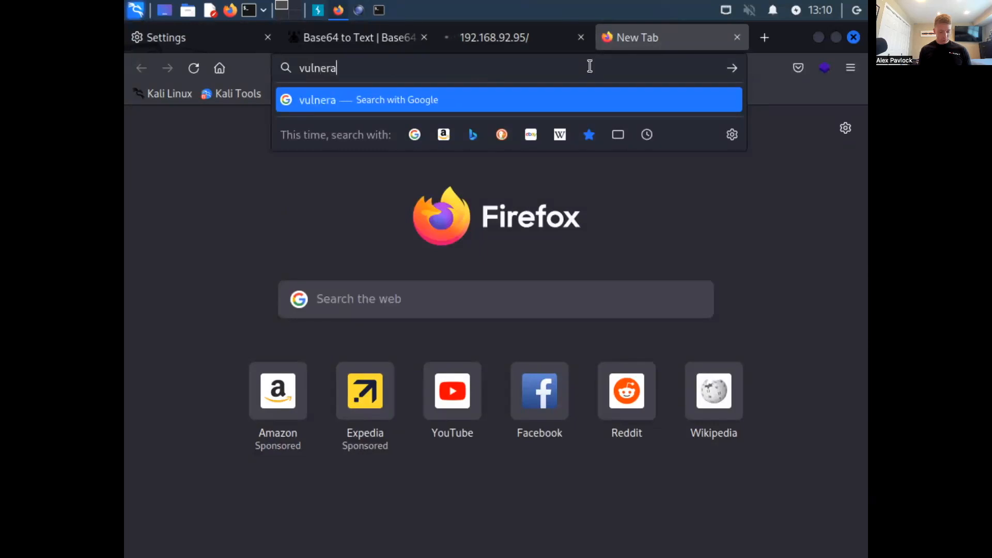
pyautogui.write('bilities associa')
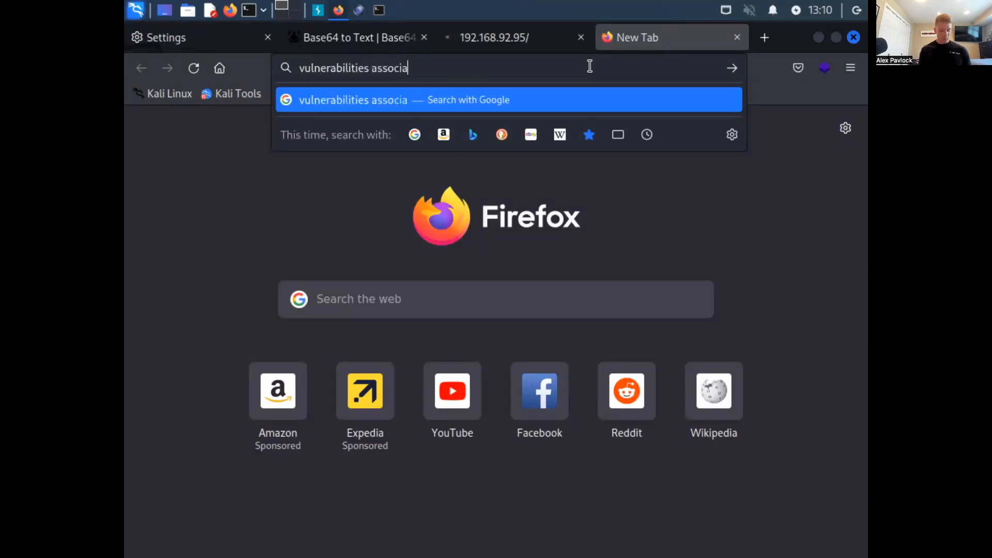
pyautogui.write('ted to apache 2.4.18')
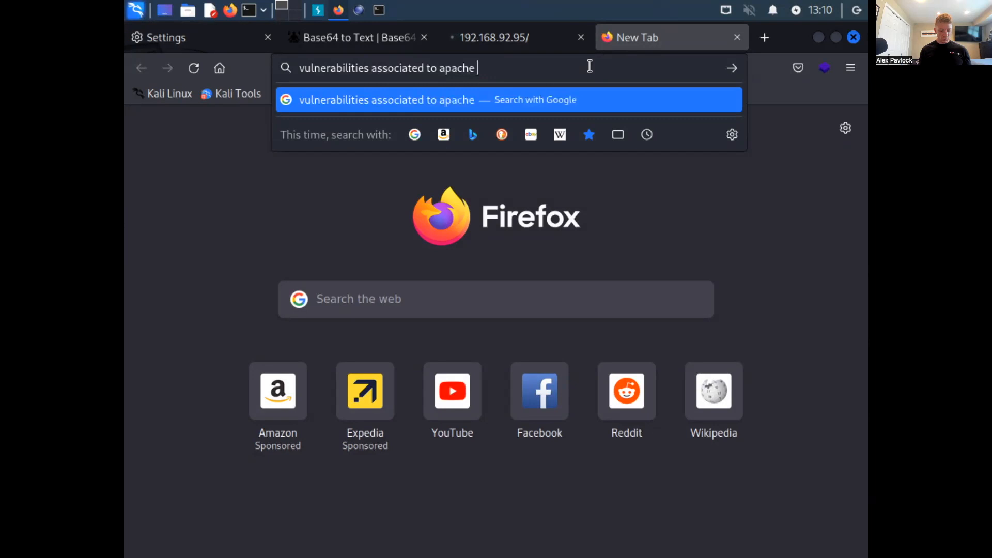
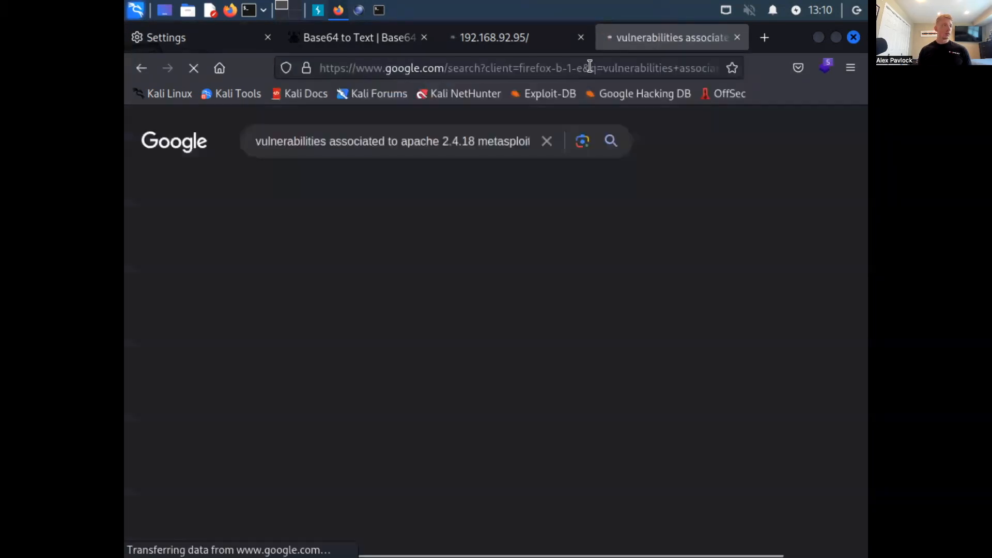
# - Look through the web search results on Apache 2.4.18 vulnerabilities for relevant Metasploit exploits
pyautogui.scroll(-10, 491, 351)
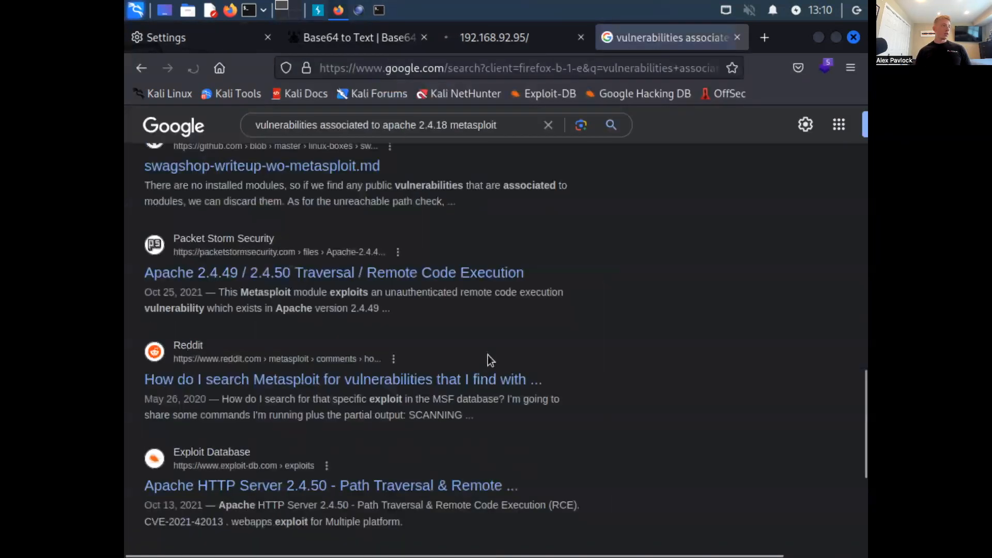
pyautogui.scroll(10, 488, 356)
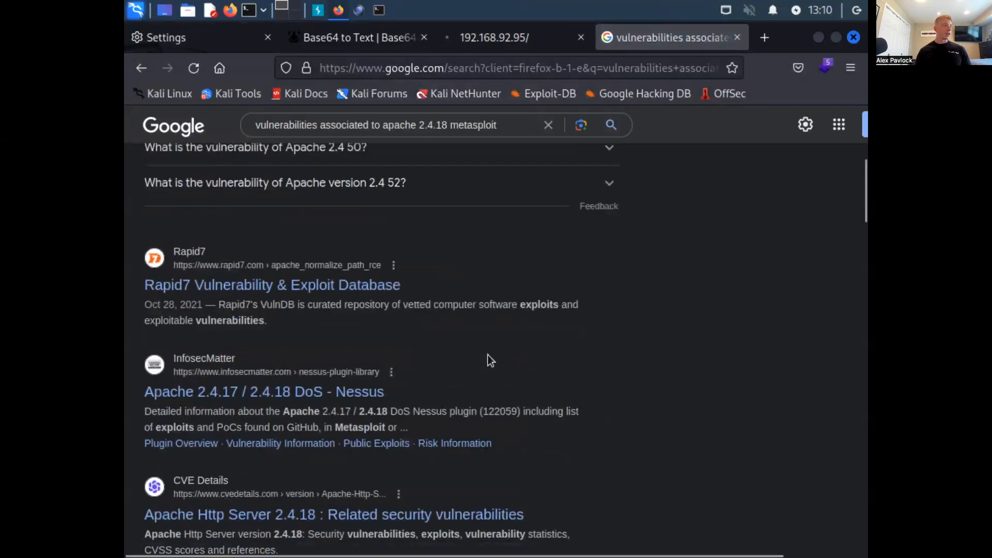
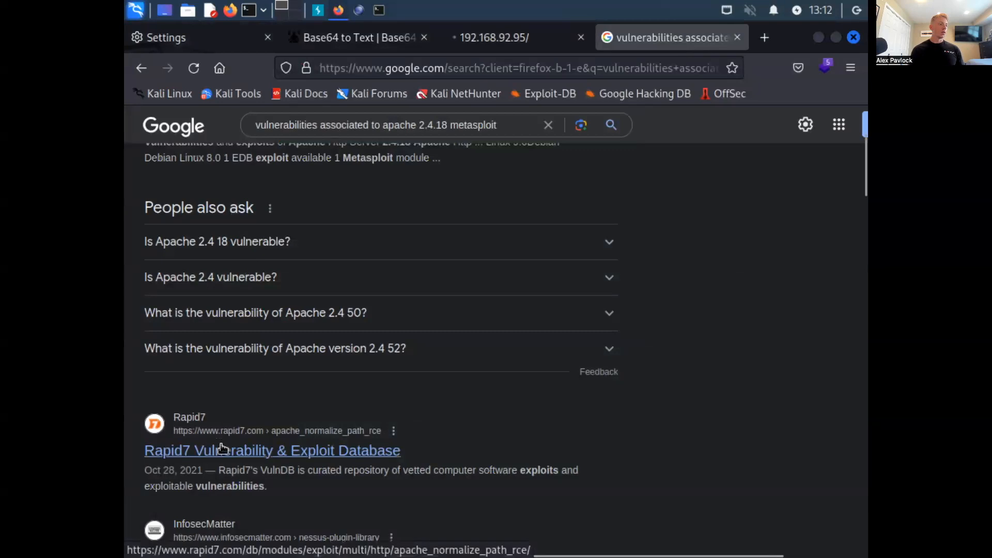
# - Open the Rapid7 Vulnerability & Exploit Database result for the apache_normalize_path_rce module
pyautogui.click(221, 454)
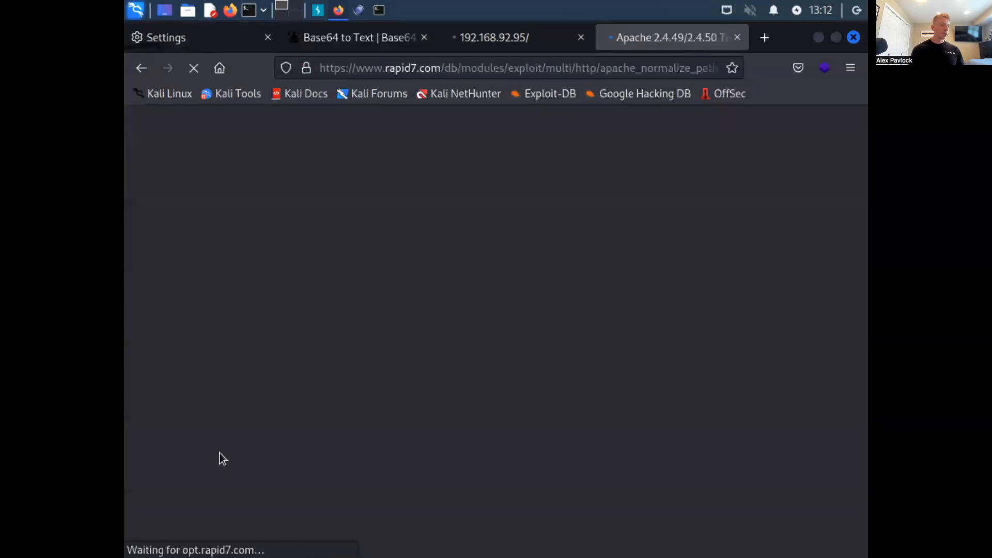
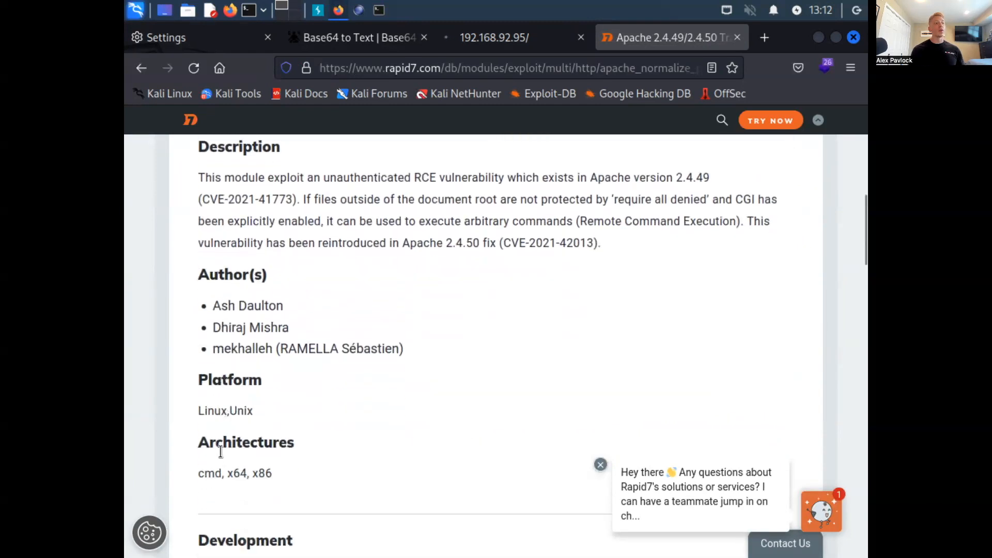
# - Review the apache_normalize_path_rce module's details and Metasploit console usage, and return to the Google search results
pyautogui.scroll(-8, 220, 451)
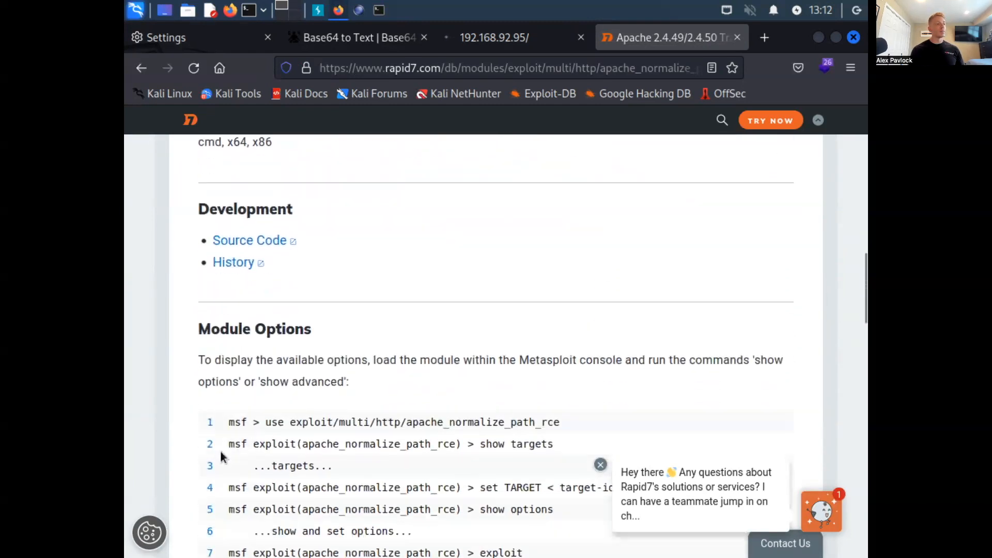
pyautogui.scroll(-3, 220, 451)
pyautogui.scroll(-5, 220, 450)
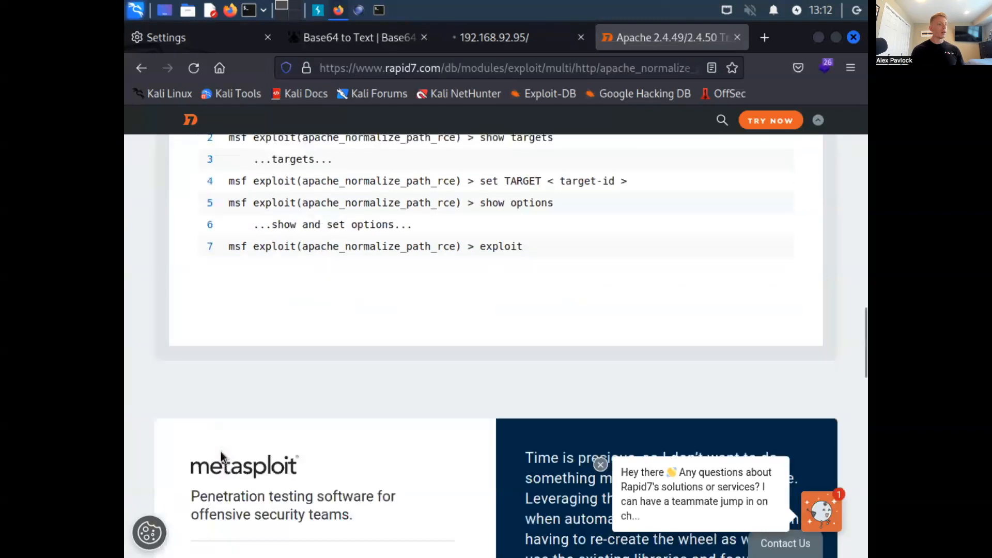
pyautogui.scroll(-6, 220, 451)
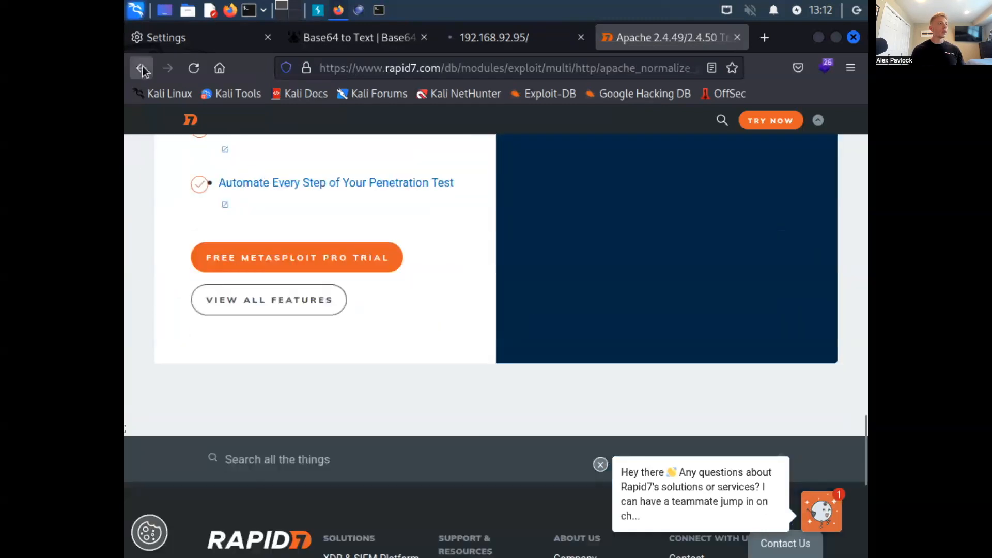
pyautogui.click(141, 68)
# - Open the Vulmon result for Apache HTTP Server 2.4.18, look through its CVE list, and go back to the search results
pyautogui.scroll(3, 259, 359)
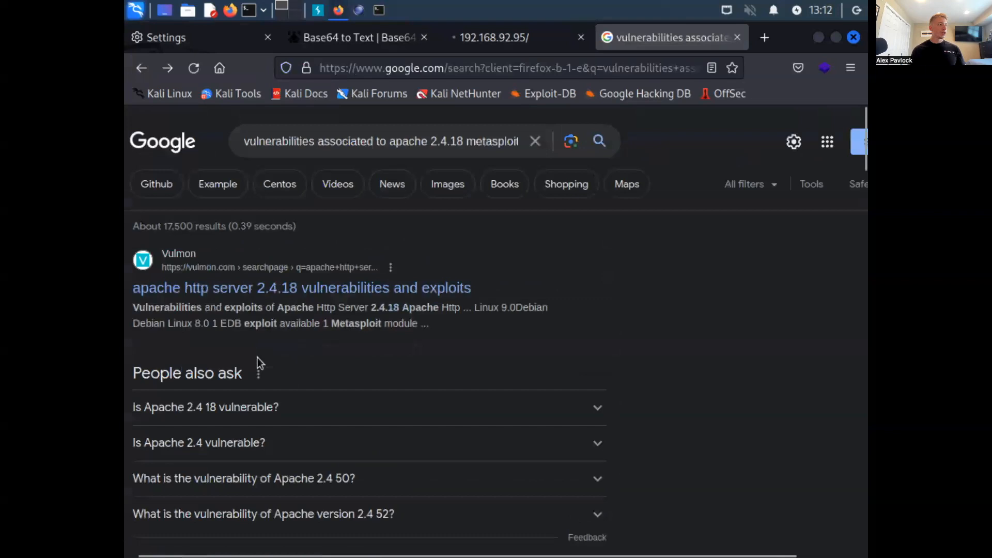
pyautogui.hscroll(-1, 259, 362)
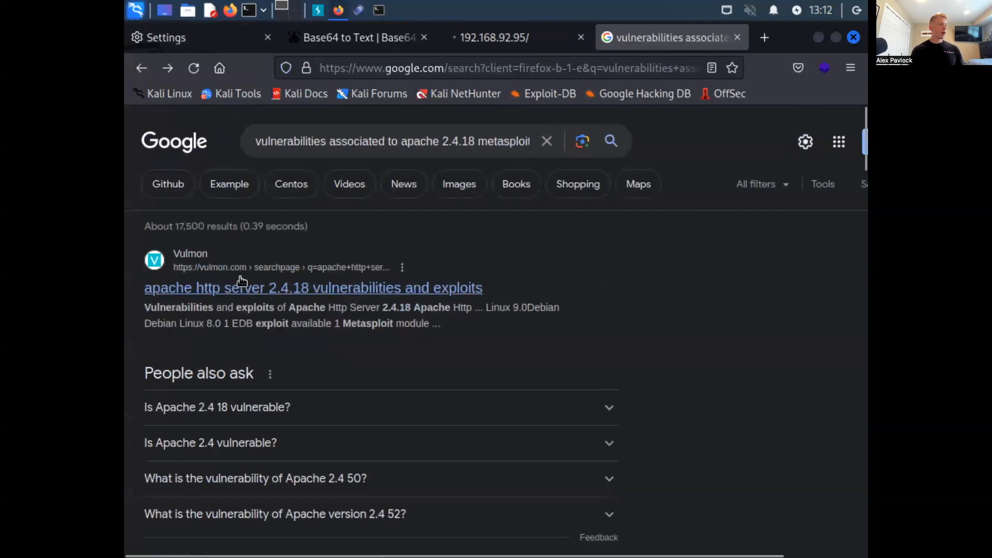
pyautogui.click(219, 300)
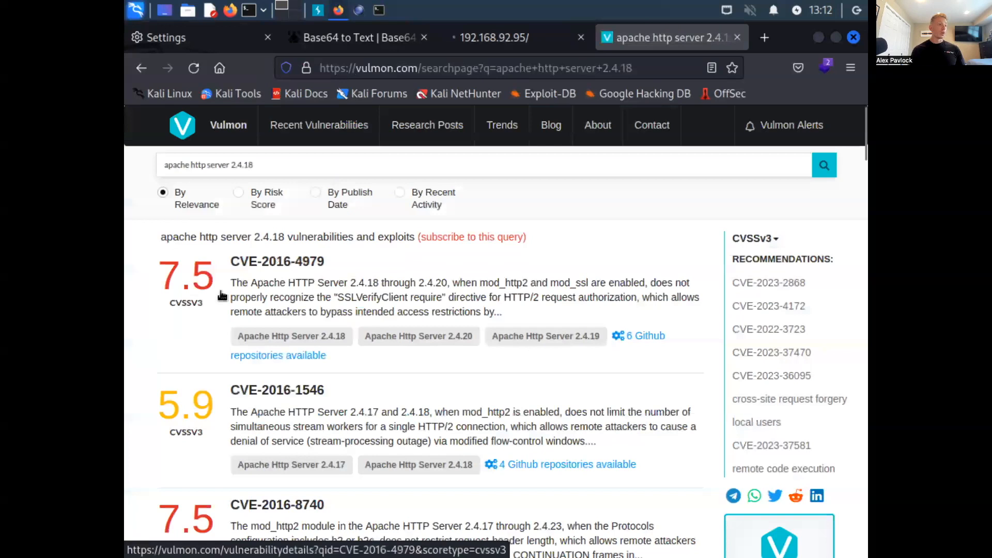
pyautogui.scroll(-15, 222, 296)
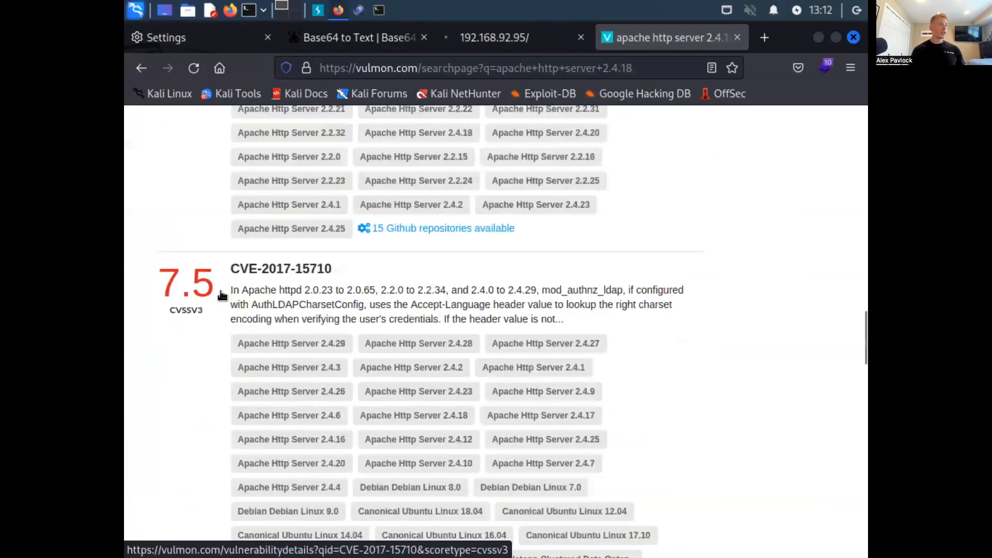
pyautogui.scroll(-10, 223, 295)
pyautogui.click(142, 68)
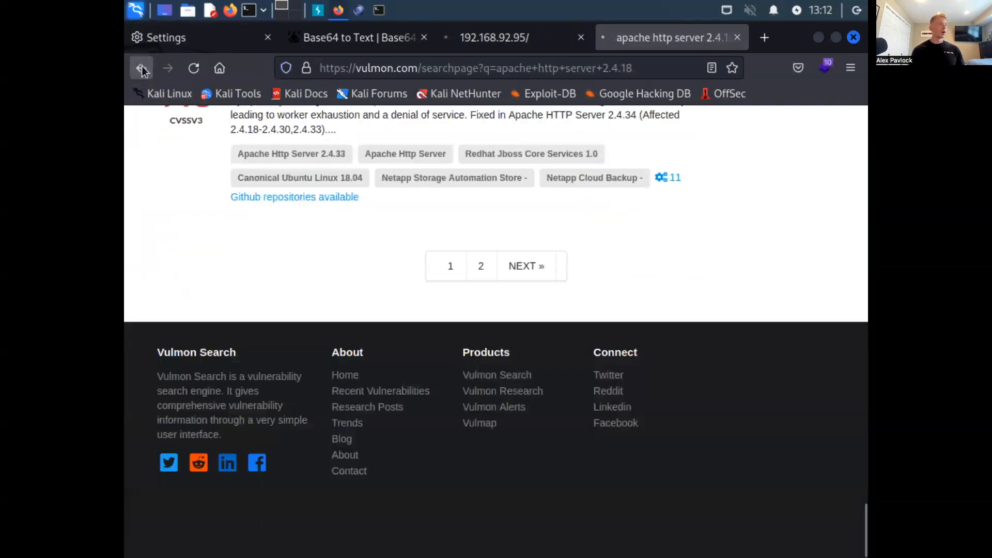
# - Open the Apache Software Foundation result listing Apache HTTP Server 2.4 vulnerabilities and examine its 2.4.56 section
pyautogui.scroll(-5, 274, 279)
pyautogui.scroll(-6, 275, 280)
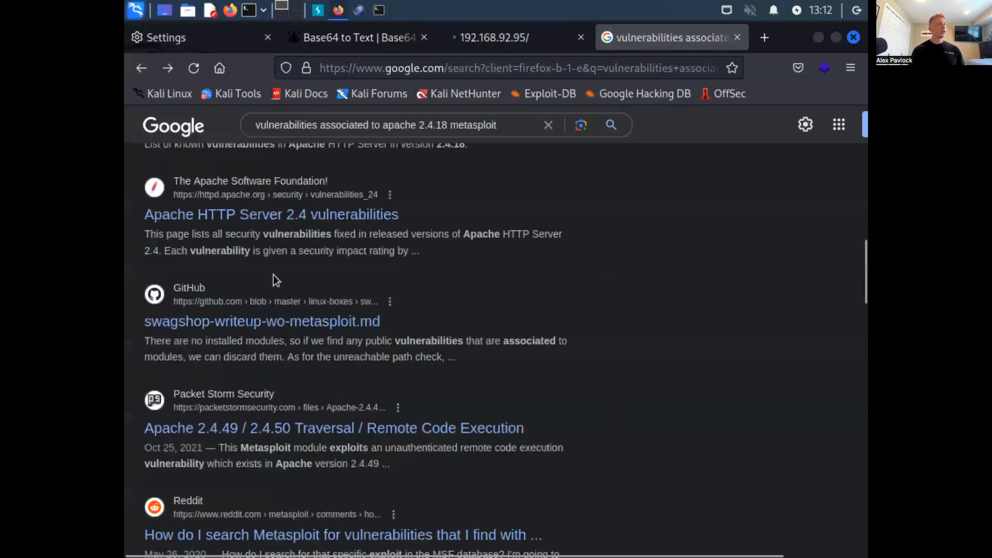
pyautogui.click(268, 223)
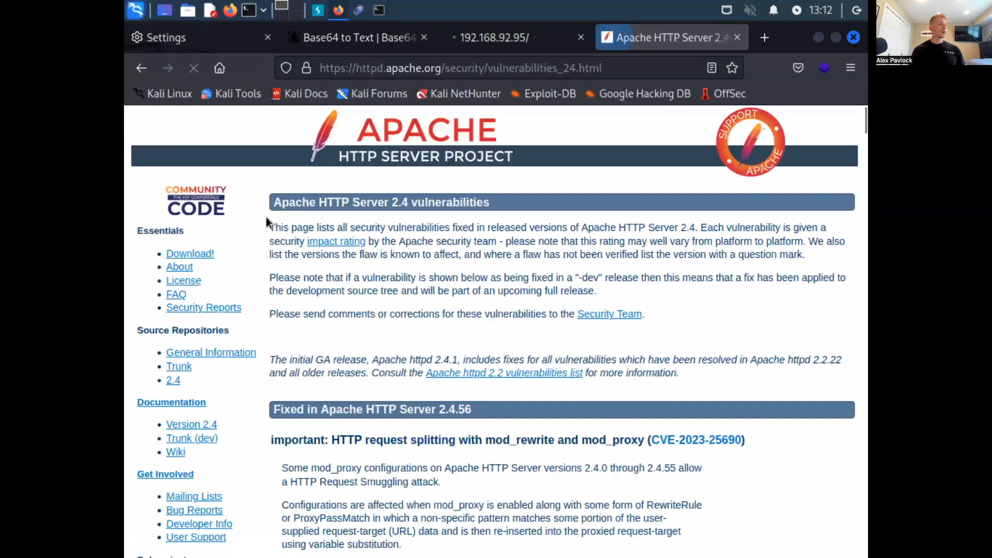
pyautogui.scroll(-3, 308, 355)
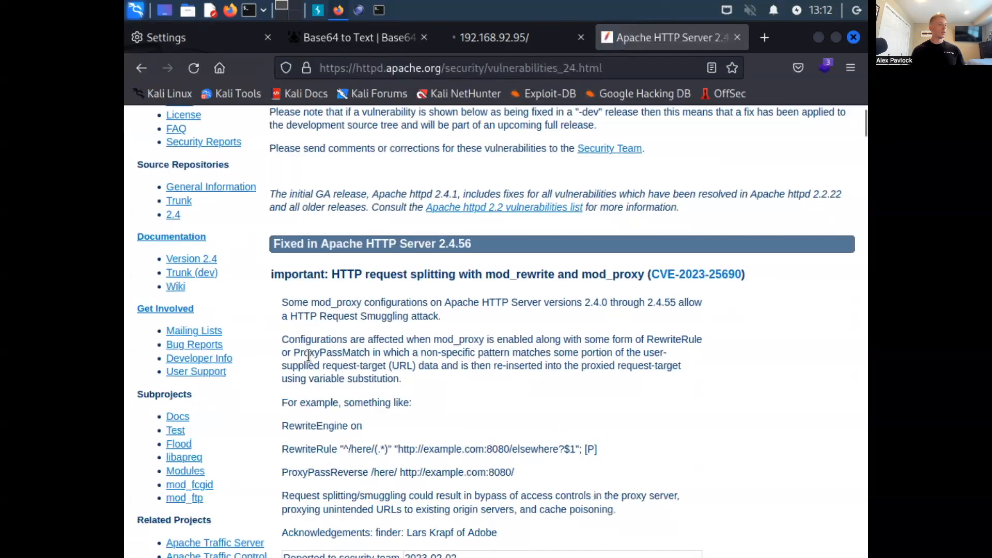
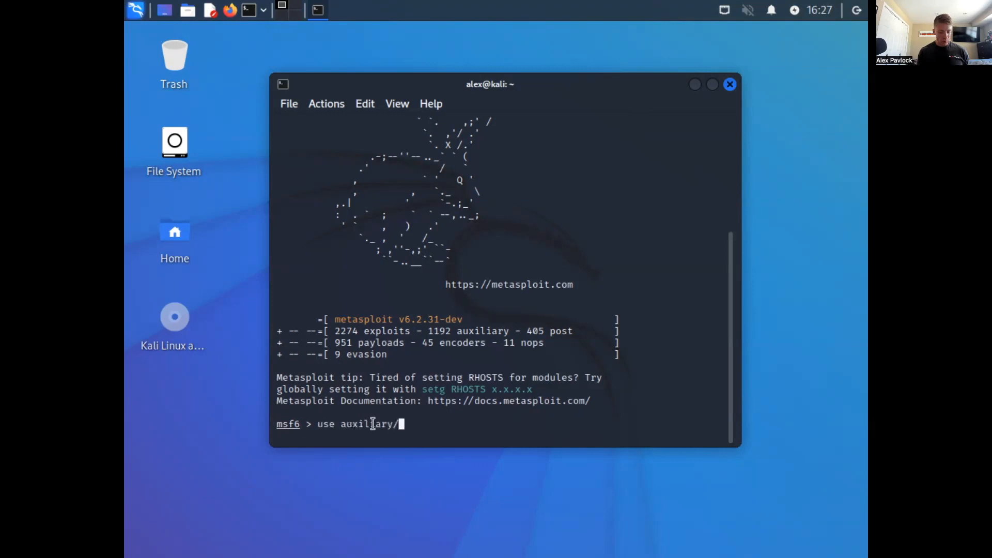
# - Run "use auxiliary/scanner/http" in the Metasploit console to list the matching HTTP scanner modules
pyautogui.write('nner/htt')
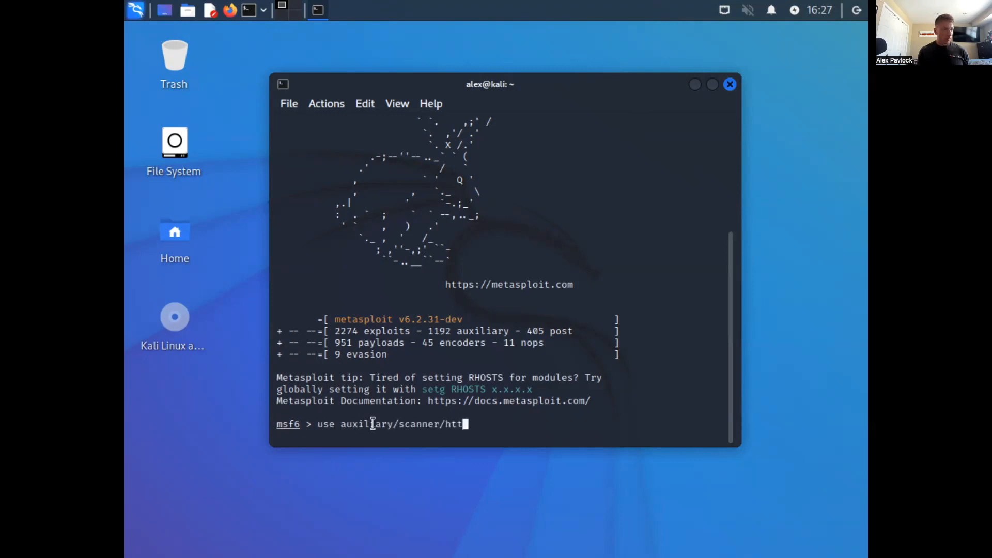
pyautogui.write('p')
pyautogui.press('Return')
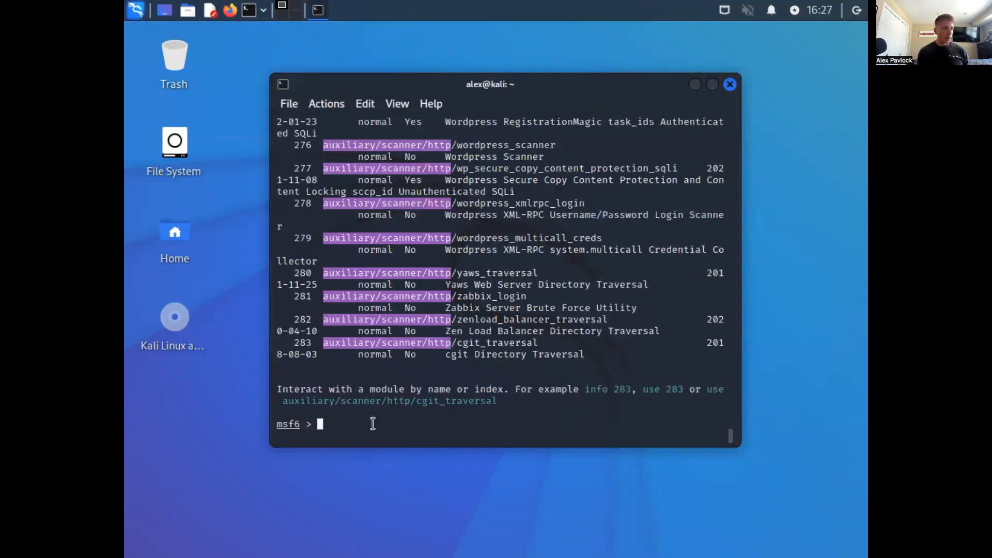
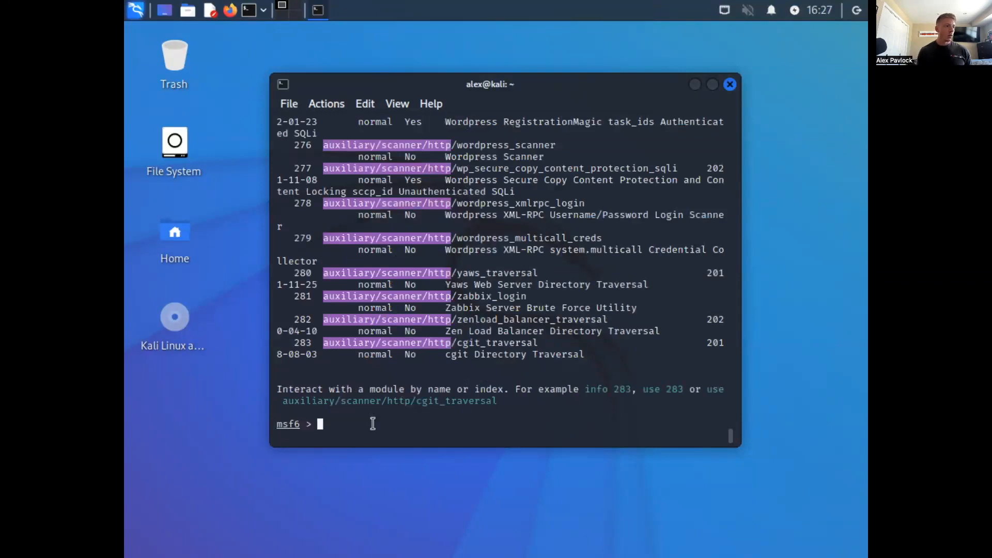
# - Search the Metasploit modules with "search type:auxiliary name:apache"
pyautogui.scroll(20, 431, 311)
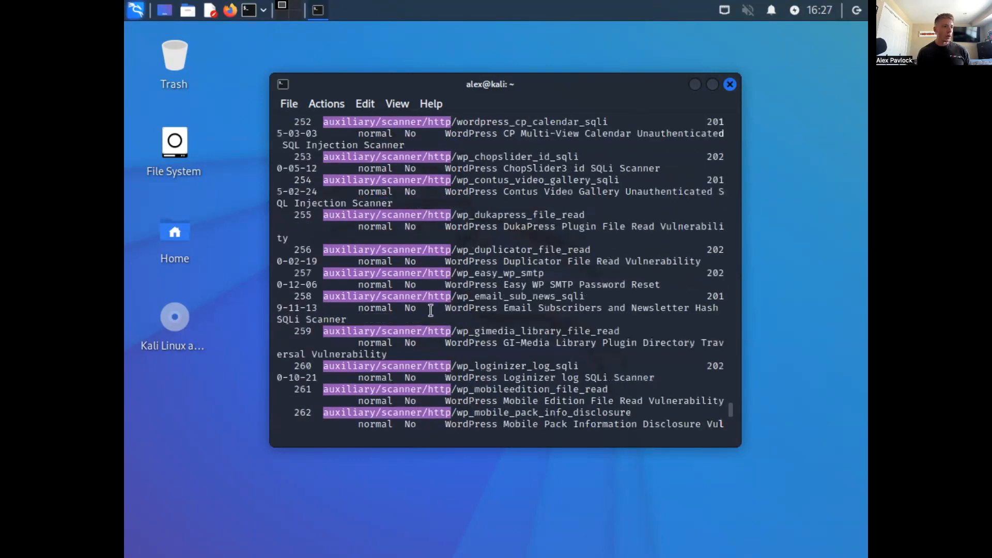
pyautogui.scroll(20, 430, 310)
pyautogui.scroll(-20, 430, 310)
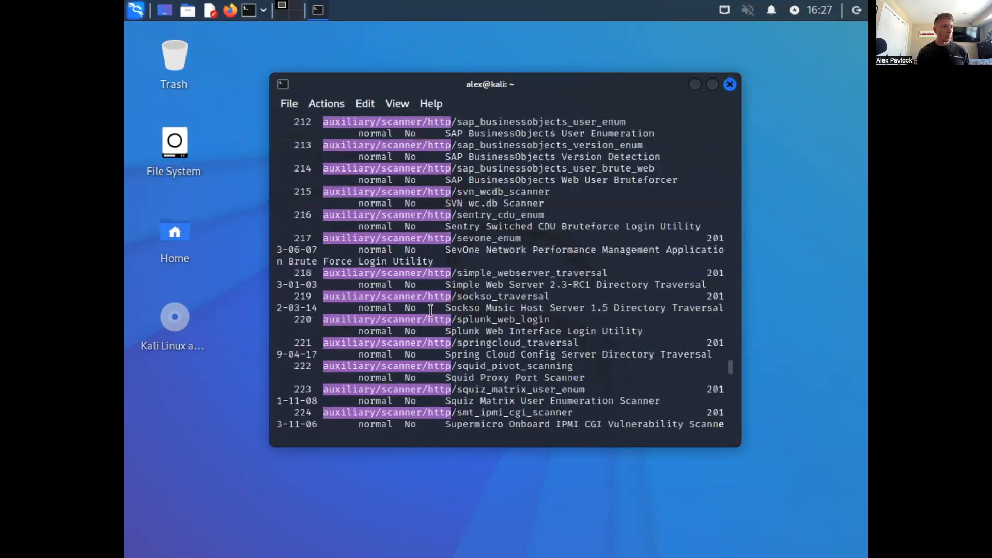
pyautogui.scroll(-15, 431, 310)
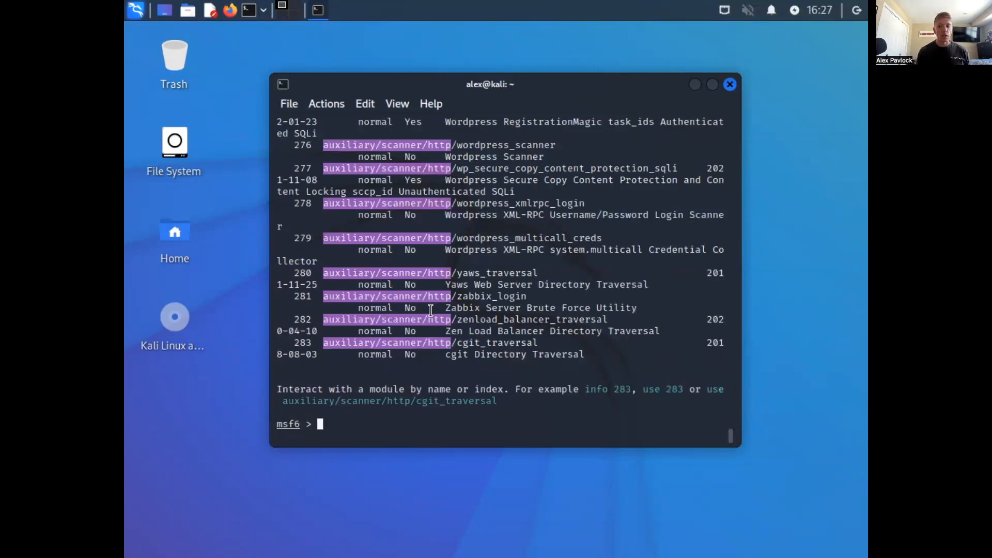
pyautogui.write('search type')
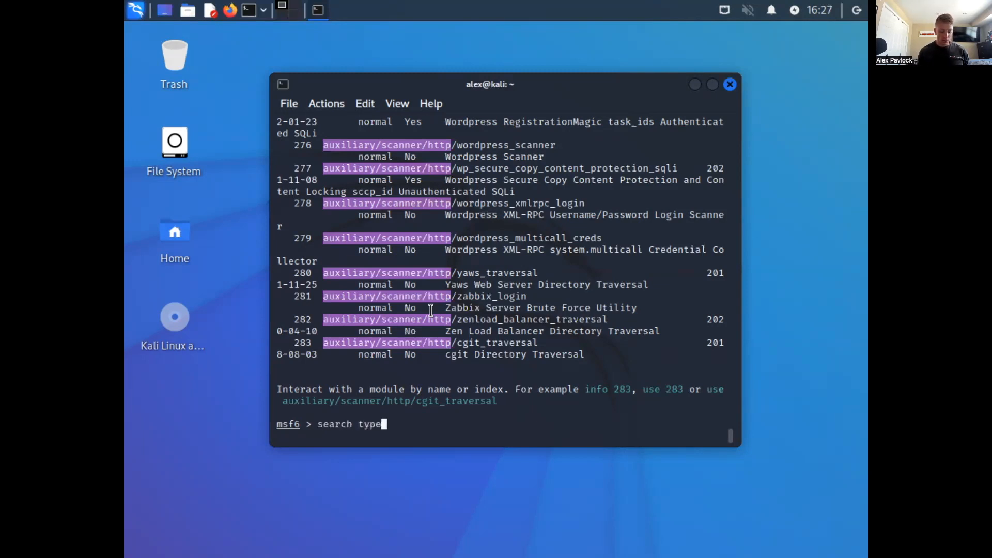
pyautogui.write(':auxiliary')
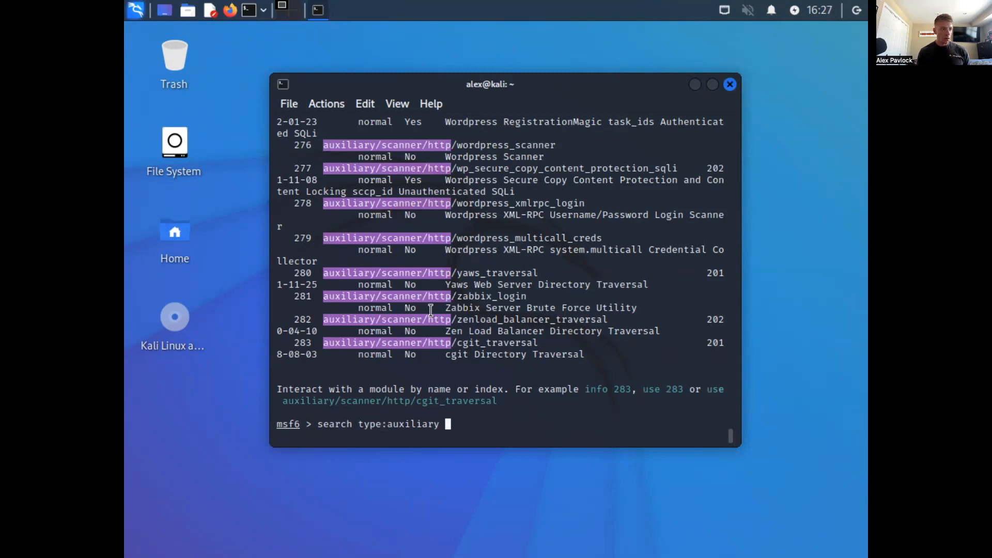
pyautogui.write('name:apache')
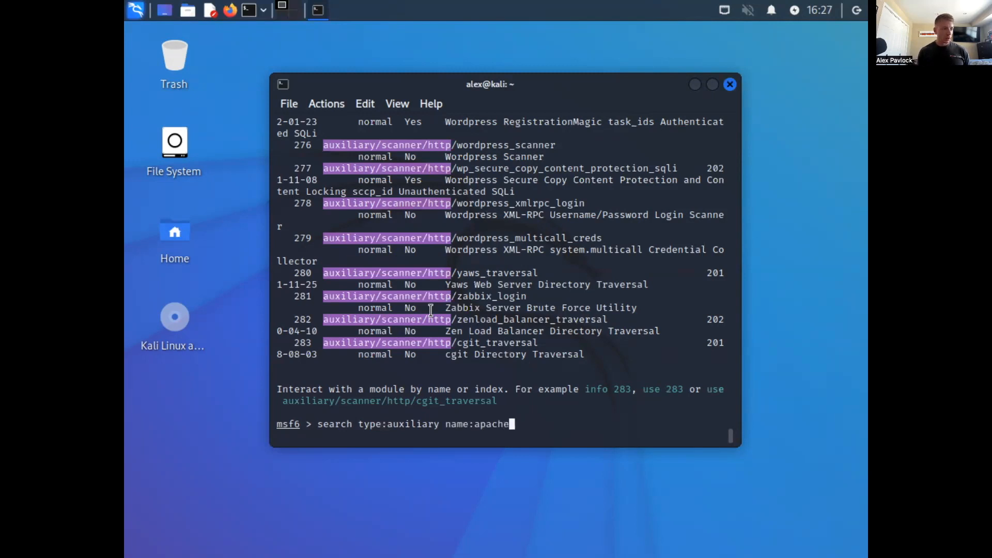
pyautogui.press('Return')
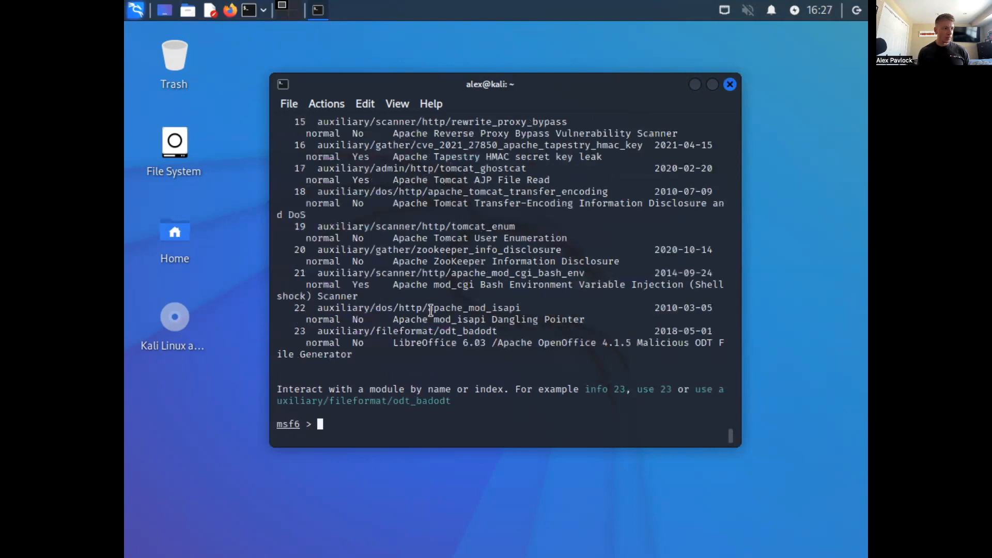
# - Select the module path auxiliary/scanner/http/apache_userdir_enum in the Apache search results
pyautogui.scroll(3, 409, 270)
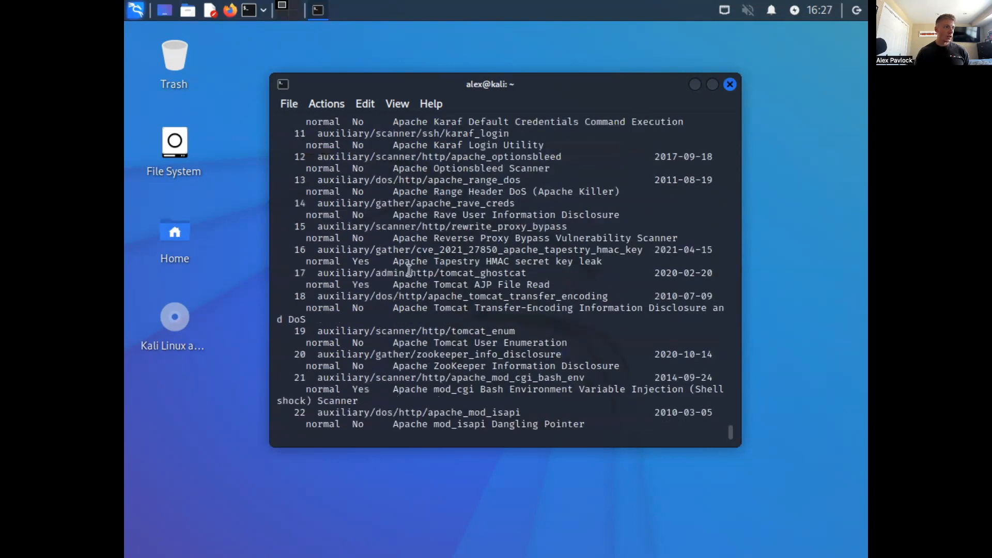
pyautogui.scroll(4, 409, 270)
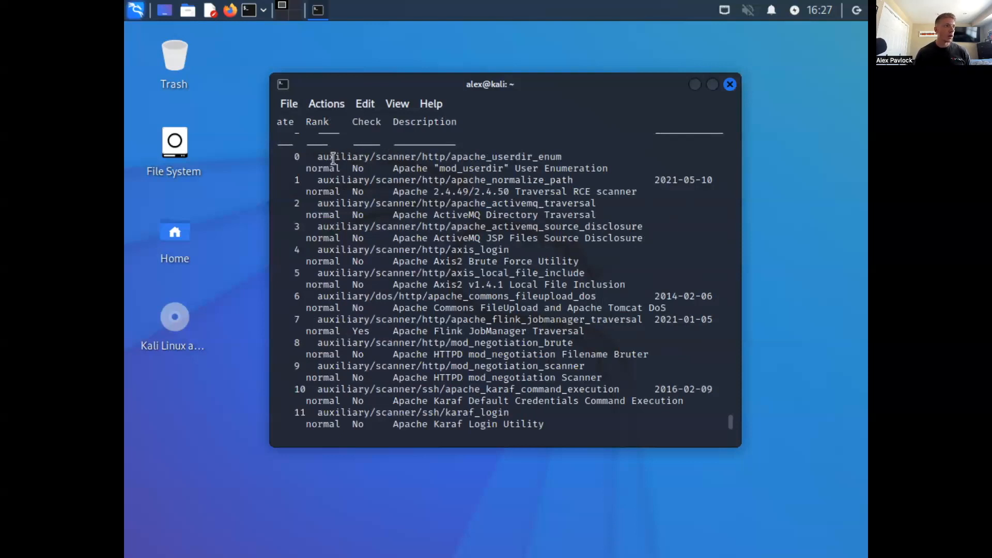
pyautogui.moveTo(318, 156); pyautogui.dragTo(563, 156)
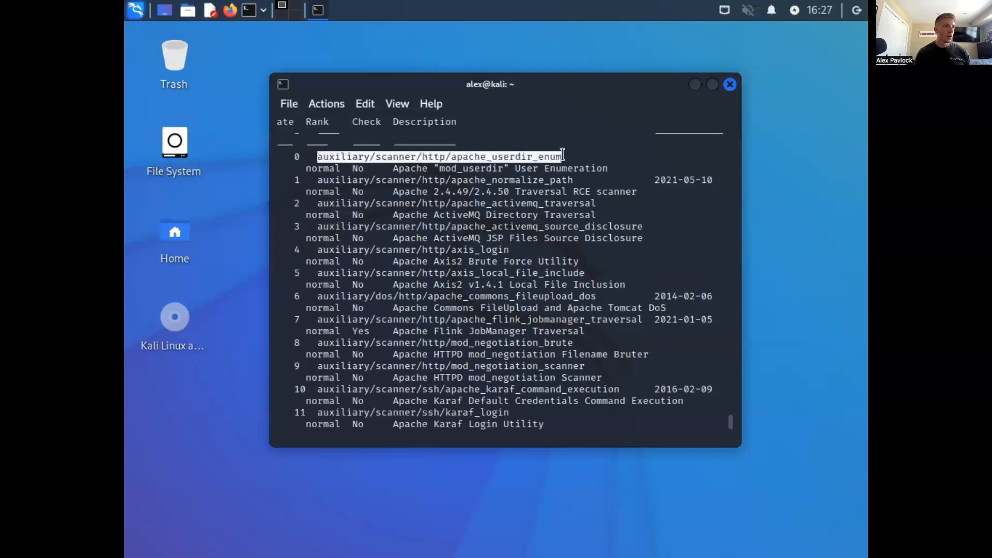
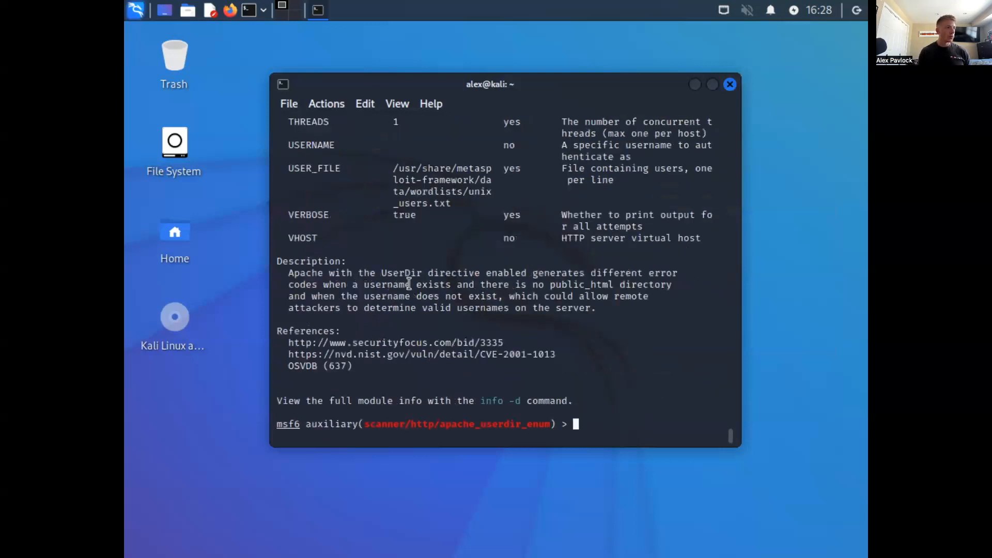
# - Review the info output of the apache_userdir_enum module, from its general details through its basic options
pyautogui.scroll(20, 409, 272)
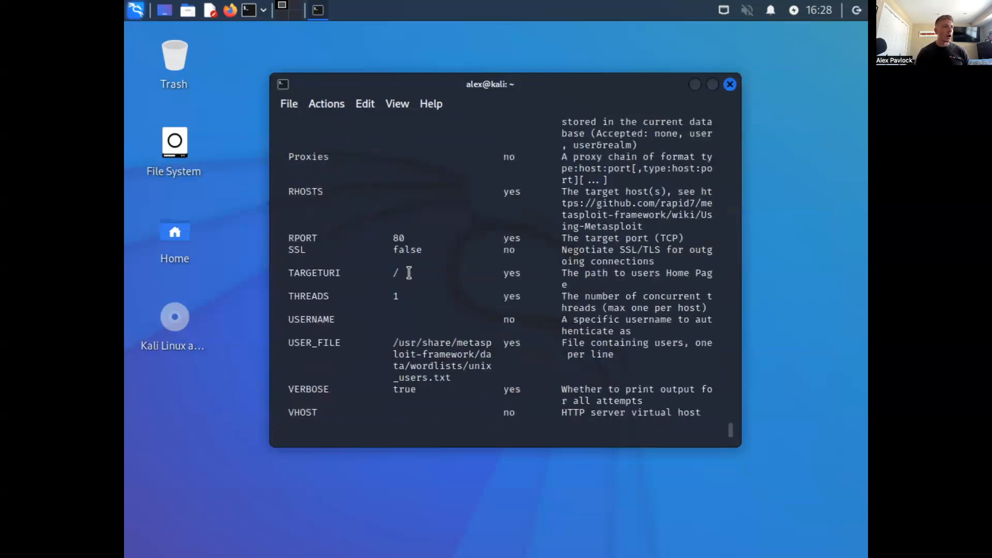
pyautogui.scroll(-1, 409, 273)
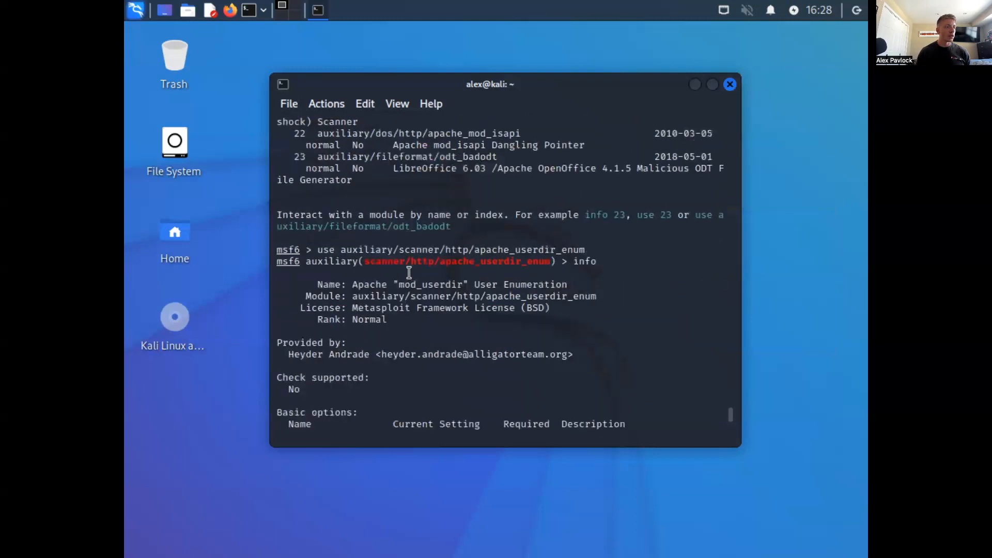
pyautogui.scroll(-15, 409, 273)
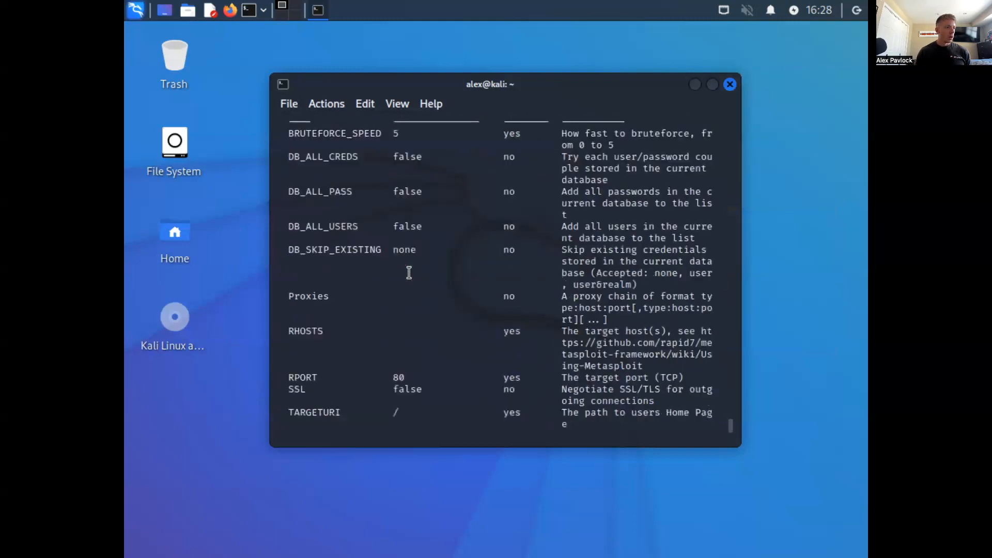
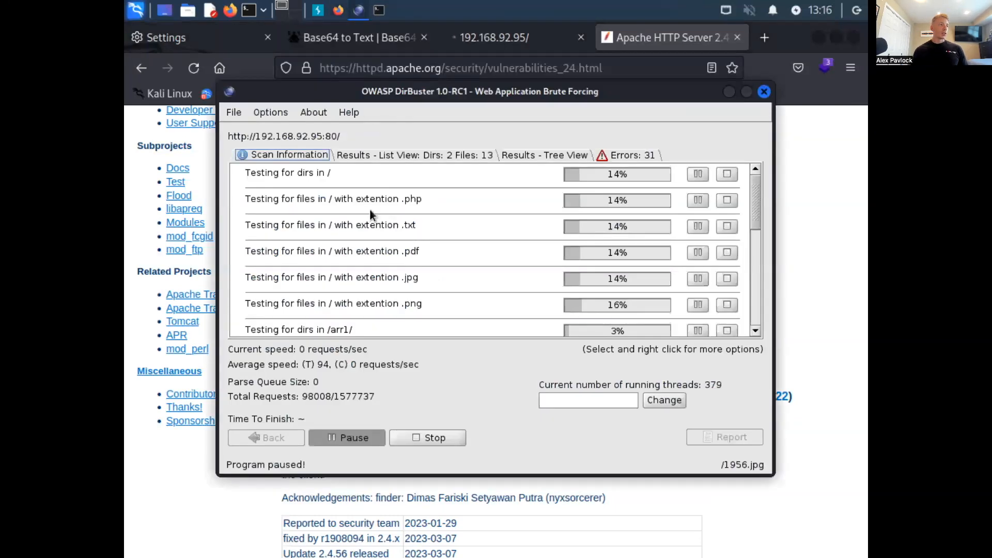
pyautogui.click(407, 154)
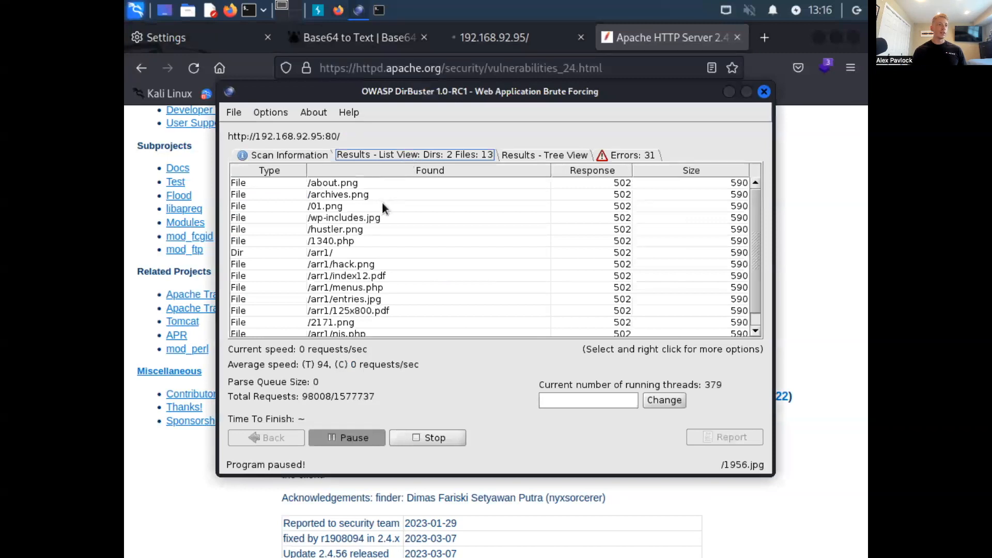
pyautogui.scroll(-1, 392, 270)
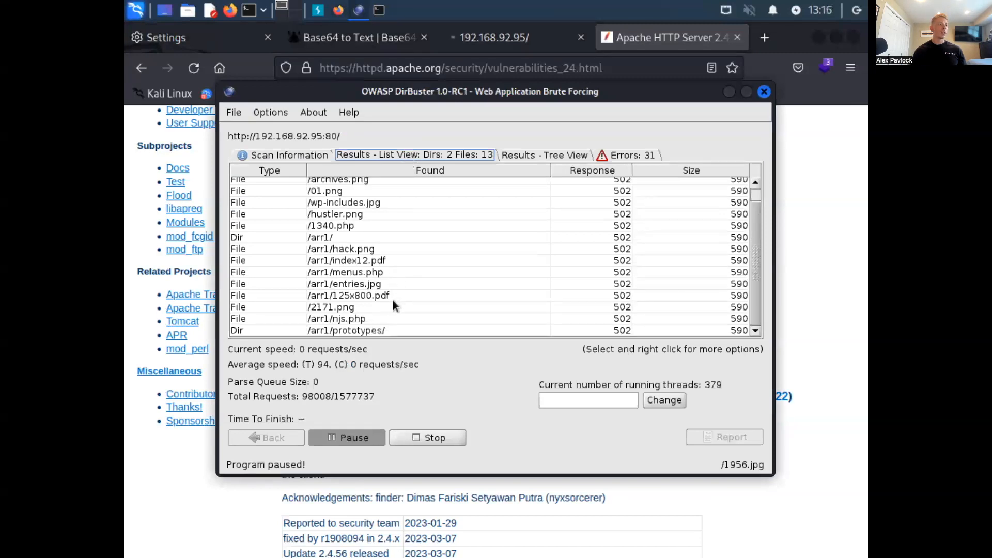
pyautogui.scroll(1, 390, 332)
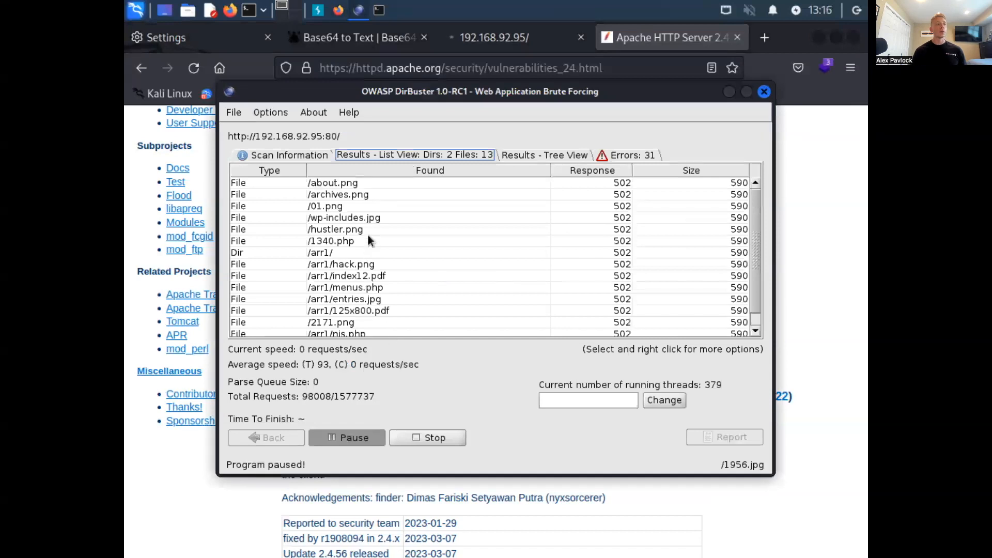
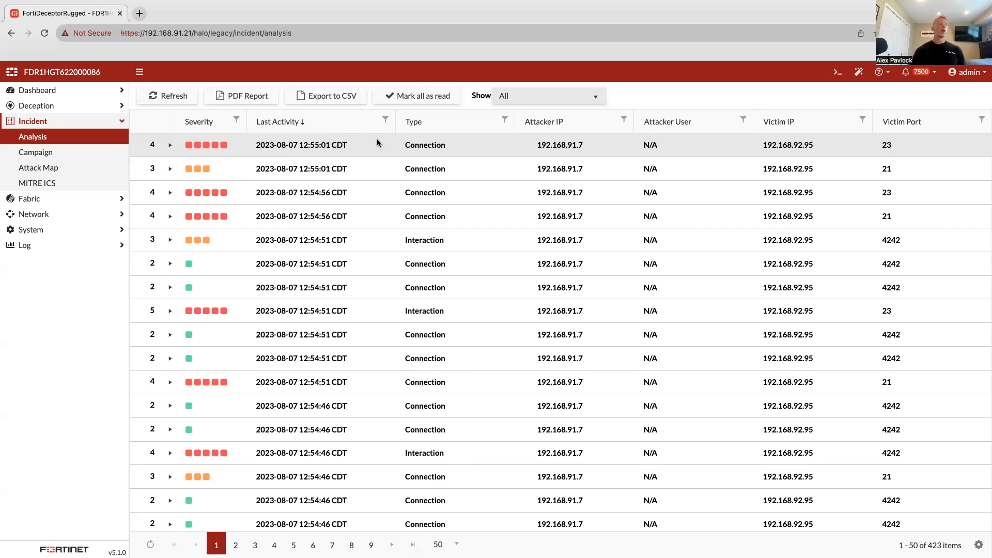
# - Open the Deployment Wizard under Deception and start a new decoy profile named test123
pyautogui.click(52, 107)
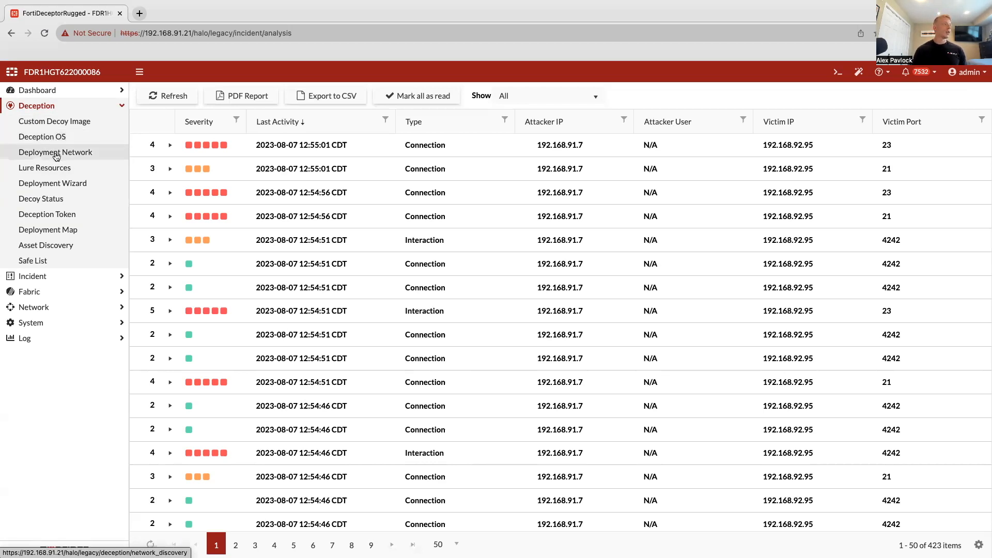
pyautogui.click(58, 184)
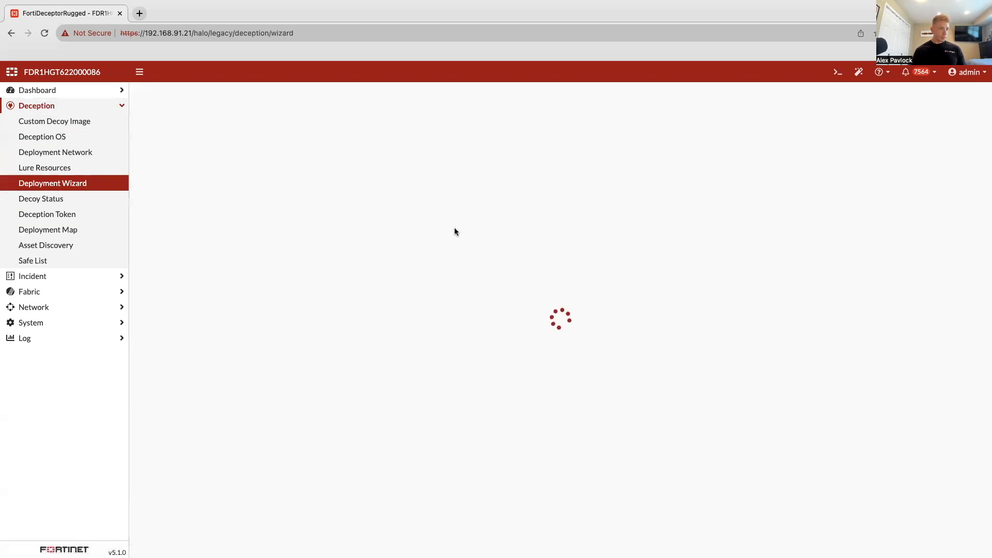
pyautogui.click(268, 194)
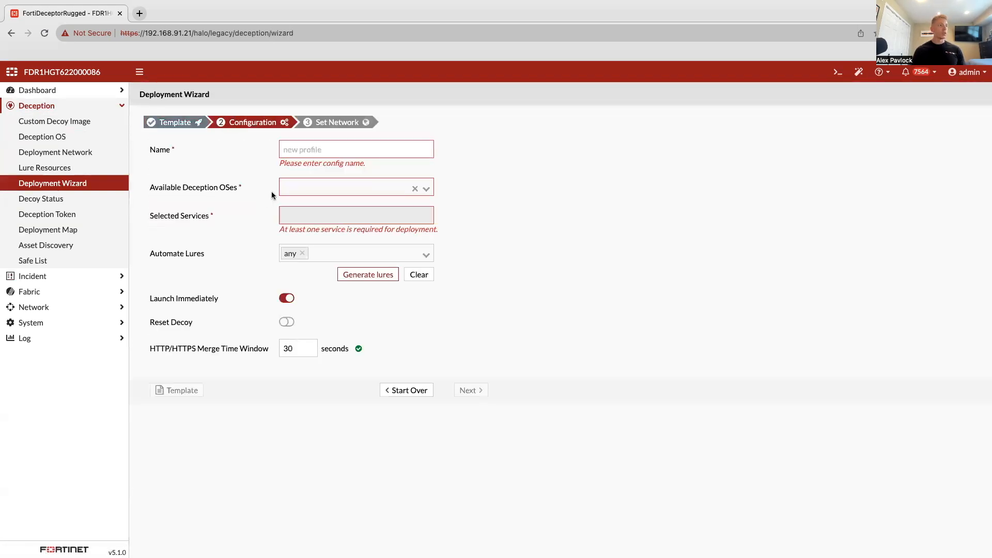
pyautogui.click(328, 149)
pyautogui.write('tes')
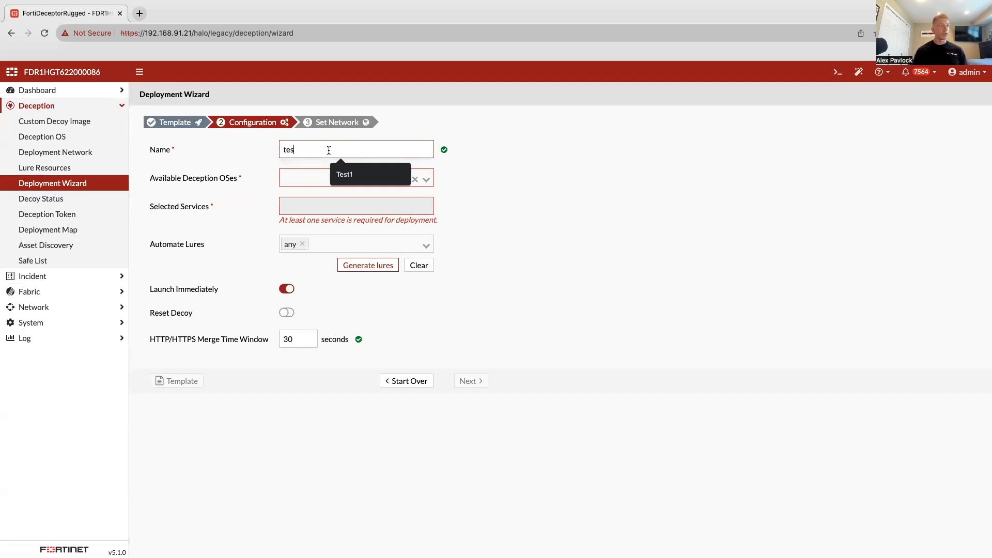
pyautogui.write('t123')
# - Choose the medicalv1 deception OS with the PACS Decoy, and generate lures of any type for its services
pyautogui.click(326, 178)
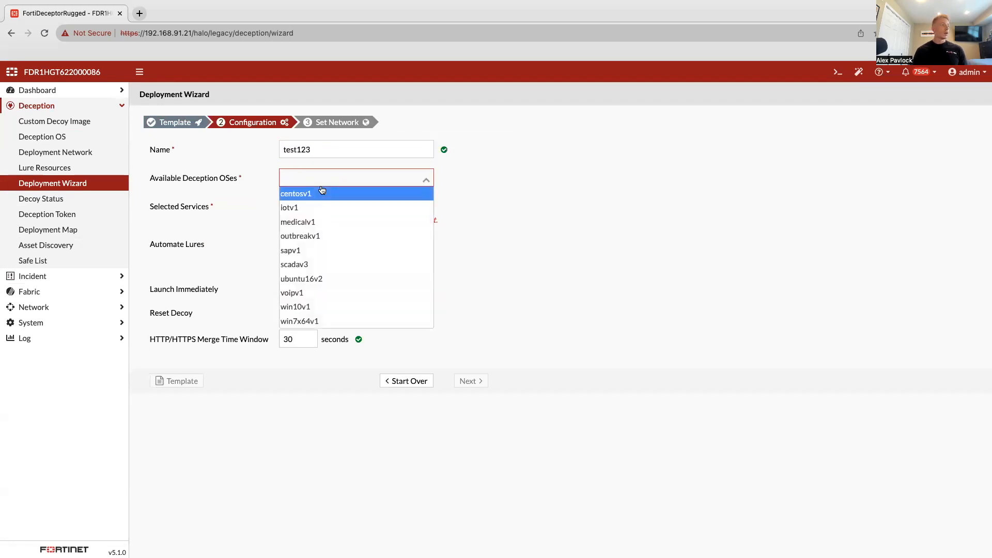
pyautogui.click(322, 226)
pyautogui.click(325, 207)
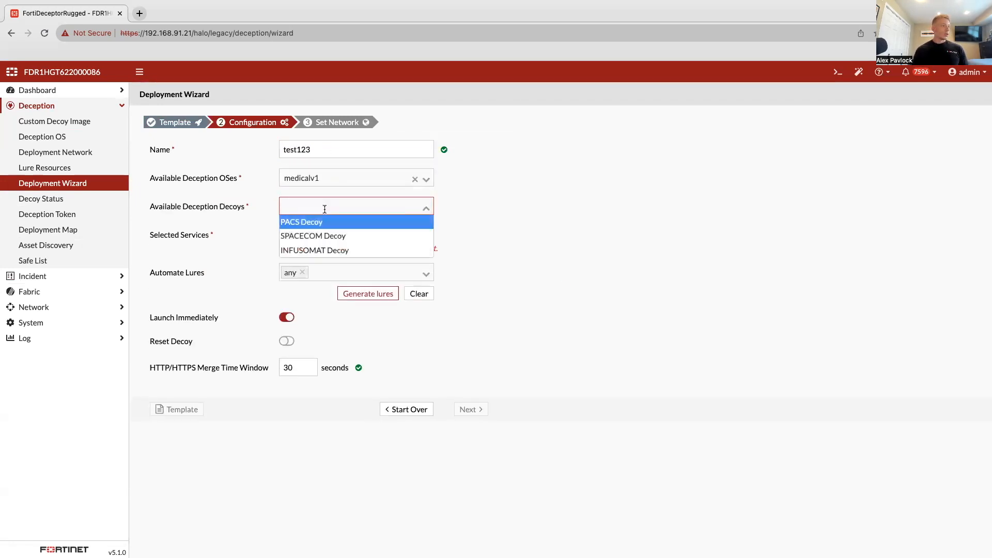
pyautogui.click(321, 226)
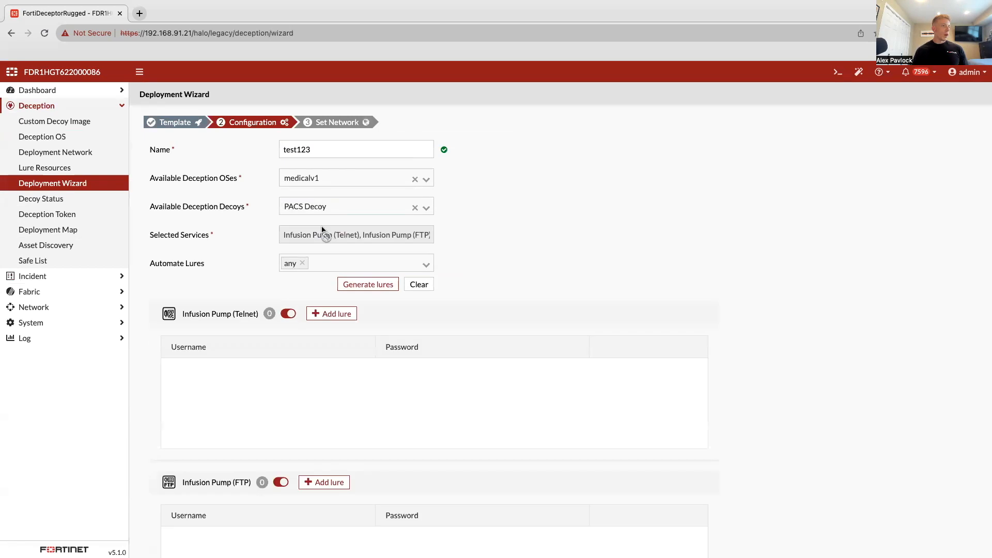
pyautogui.click(368, 286)
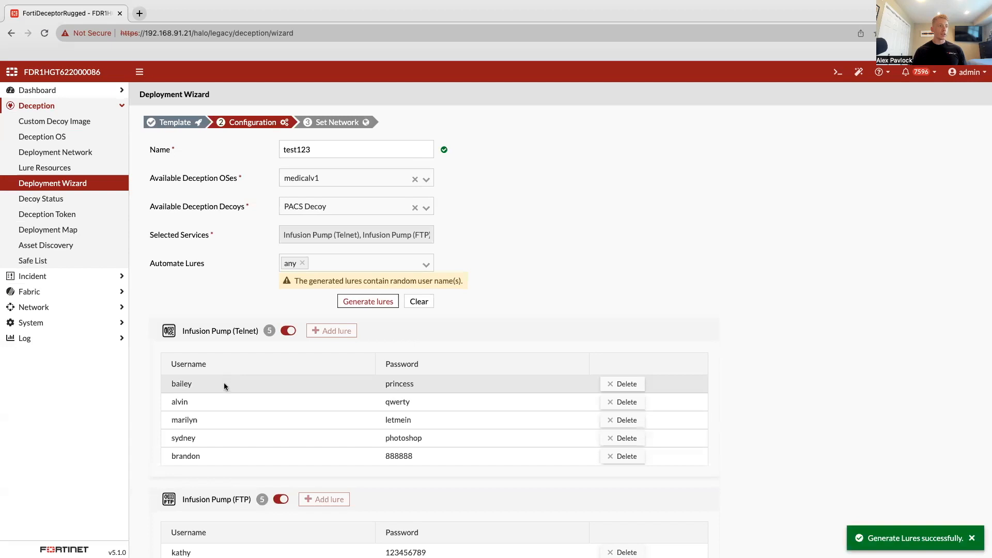
pyautogui.scroll(-10, 468, 387)
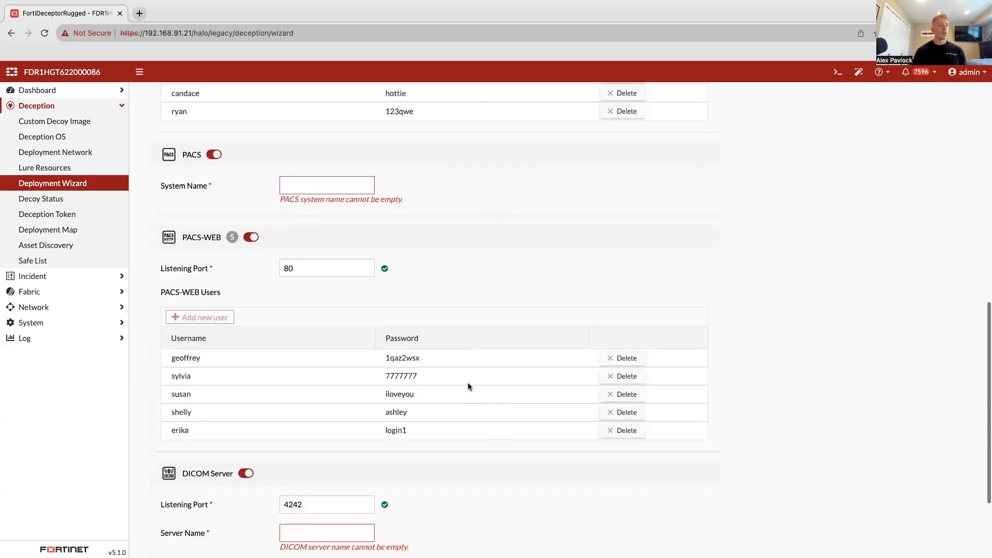
# - Enable Reset Decoy for the test123 profile and set its reset interval to 3600 seconds
pyautogui.scroll(-3, 468, 387)
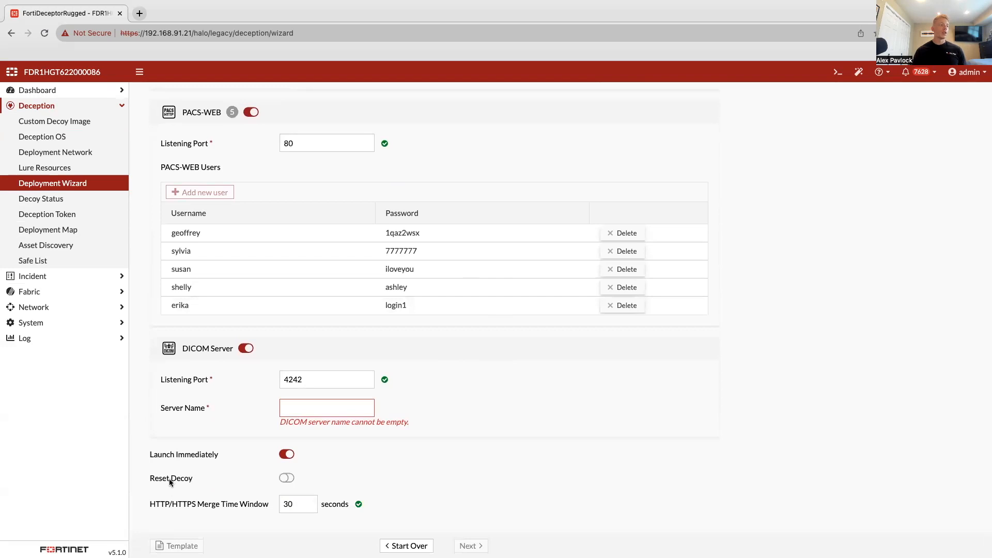
pyautogui.click(289, 478)
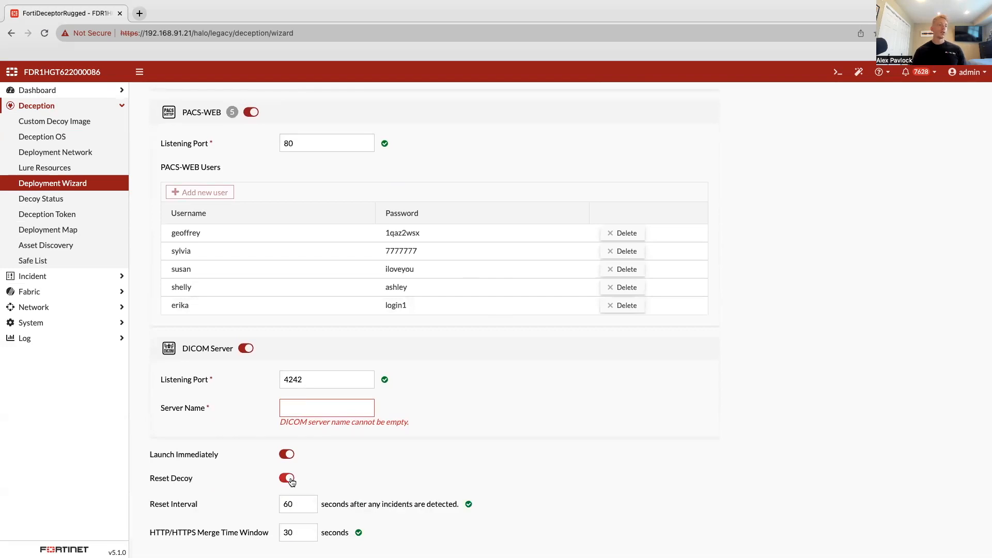
pyautogui.click(296, 505)
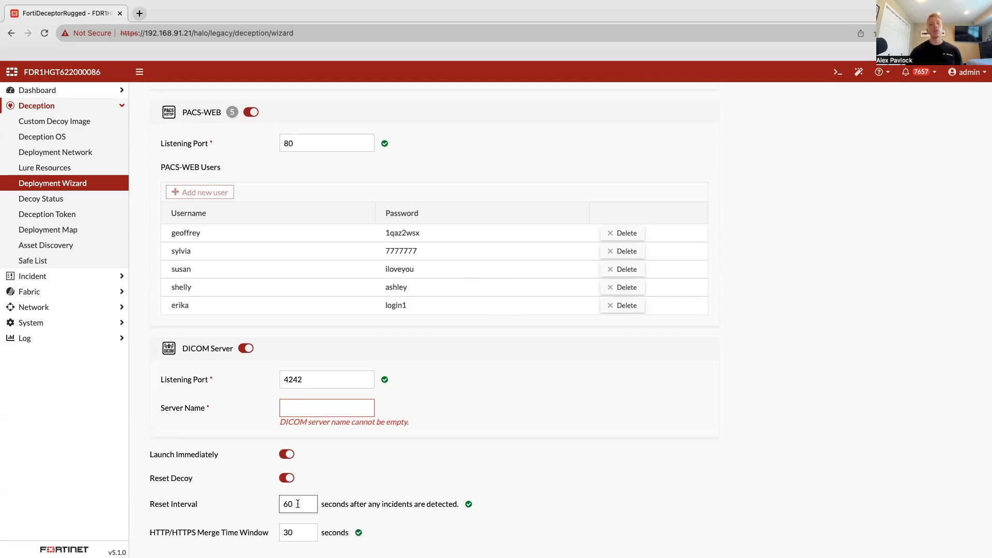
pyautogui.scroll(-1, 298, 504)
pyautogui.scroll(-1, 298, 504)
pyautogui.doubleClick(298, 493)
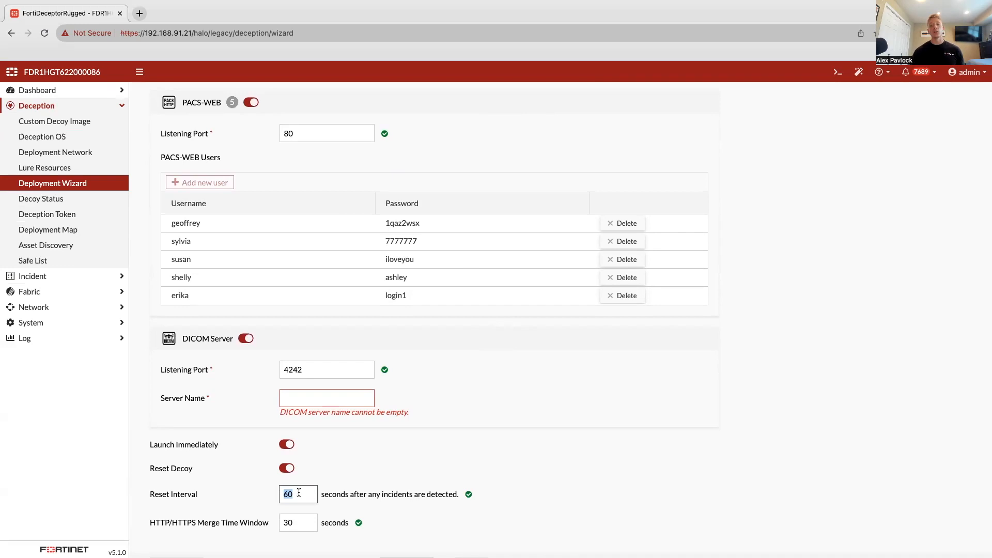
pyautogui.press('BackSpace')
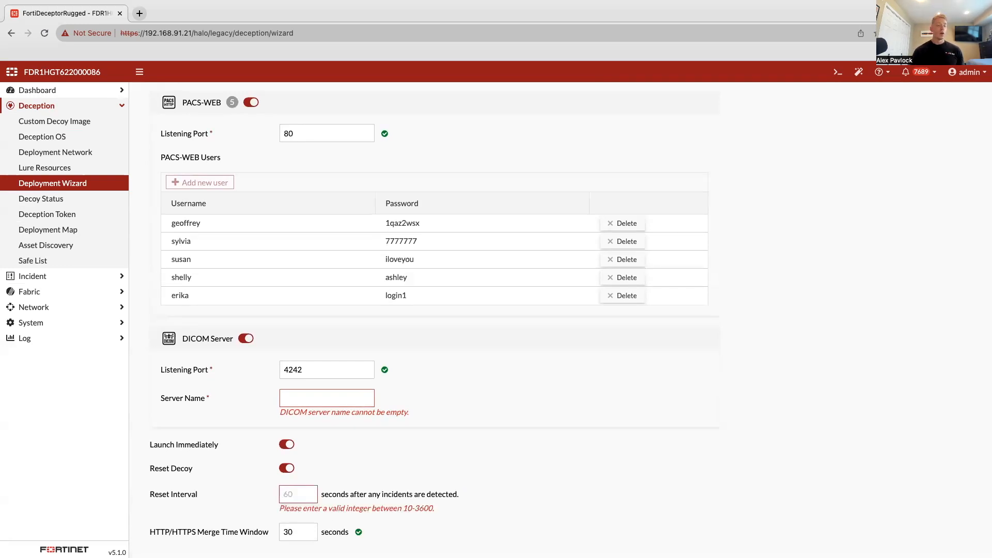
pyautogui.write('3800')
pyautogui.press('BackSpace')
pyautogui.press('BackSpace')
pyautogui.press('BackSpace')
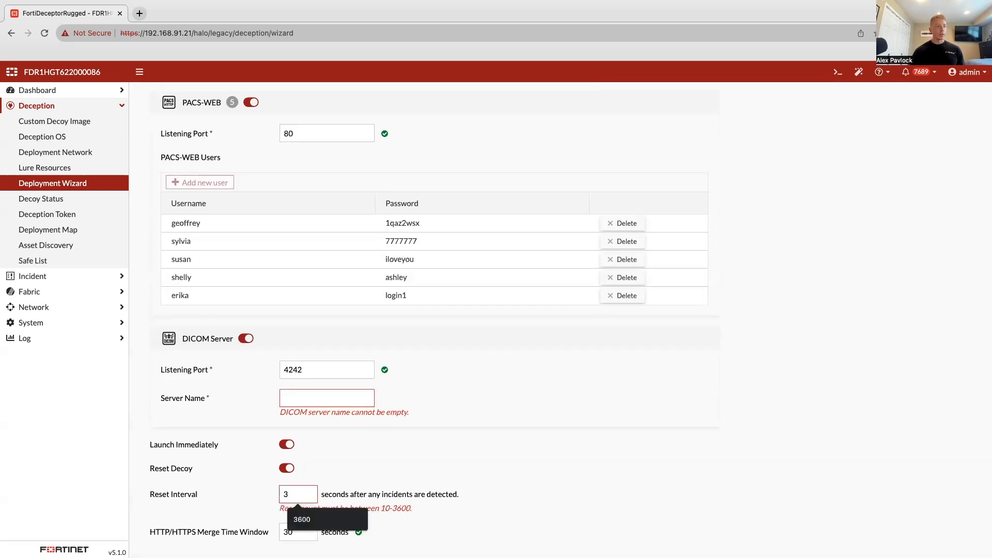
pyautogui.write('6+00')
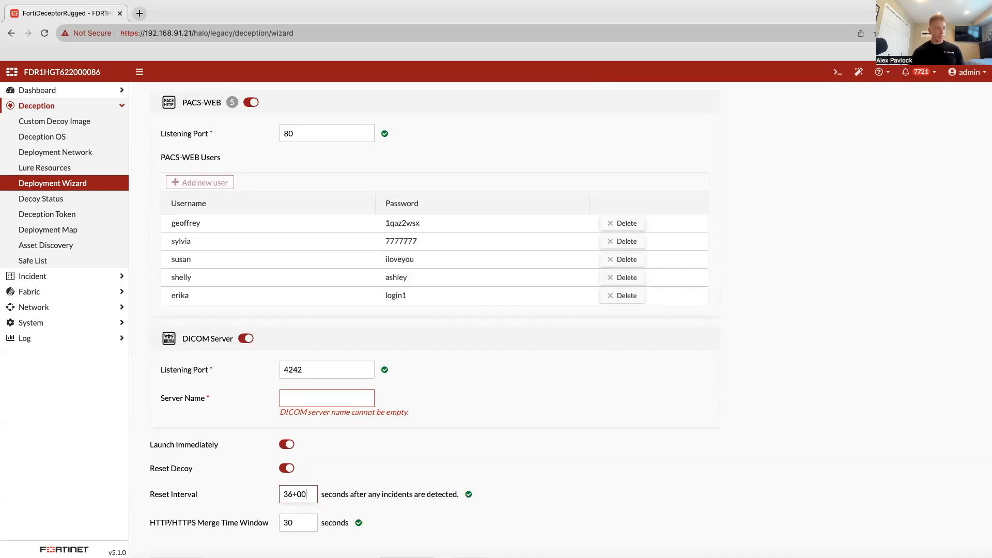
pyautogui.press('BackSpace')
pyautogui.press('BackSpace')
pyautogui.press('BackSpace')
pyautogui.write('00')
pyautogui.click(384, 480)
pyautogui.scroll(-2, 384, 480)
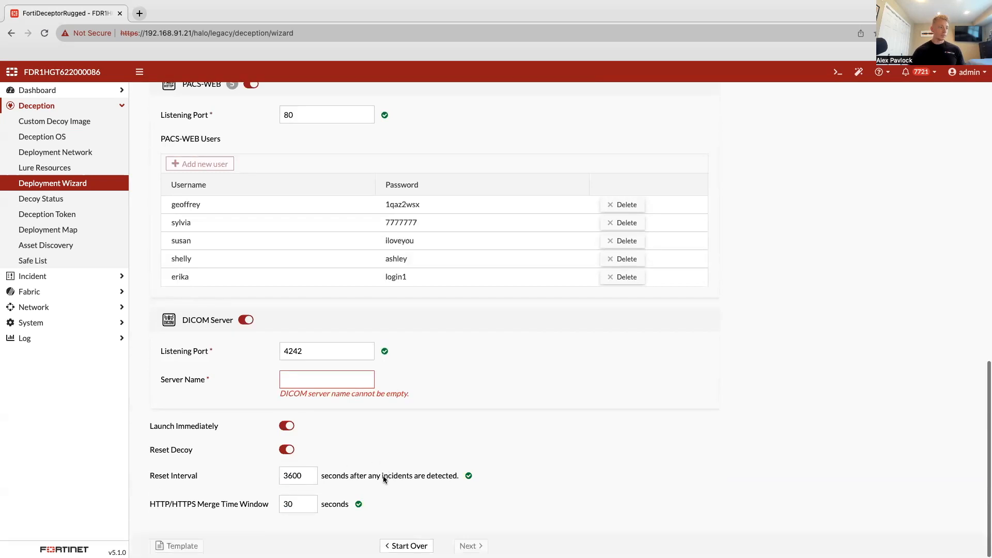
pyautogui.scroll(3, 384, 476)
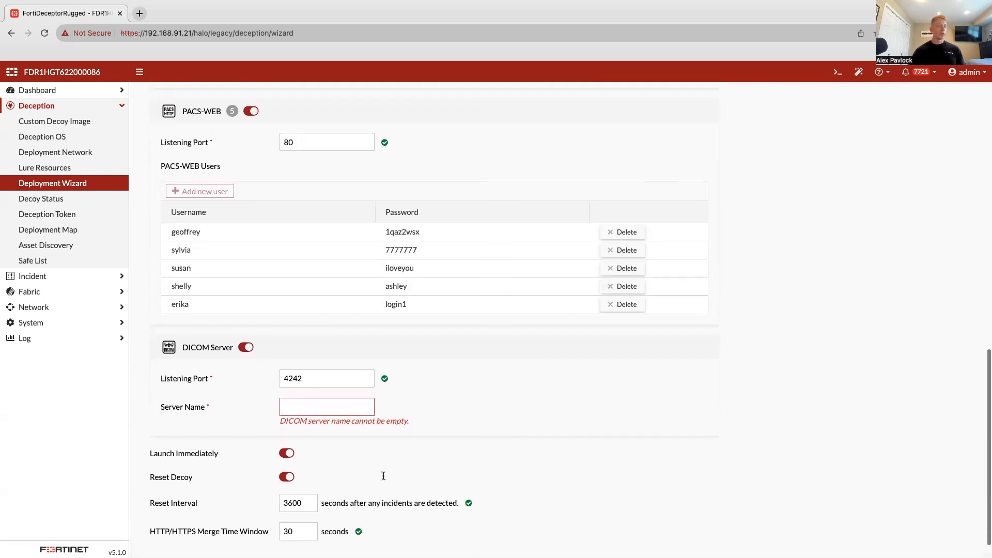
pyautogui.scroll(-1, 384, 476)
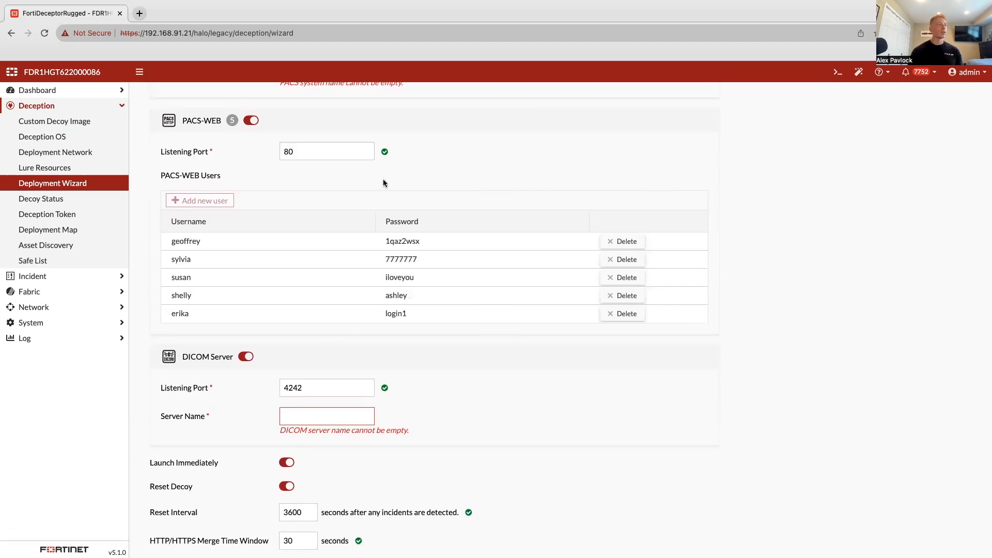
pyautogui.scroll(15, 355, 160)
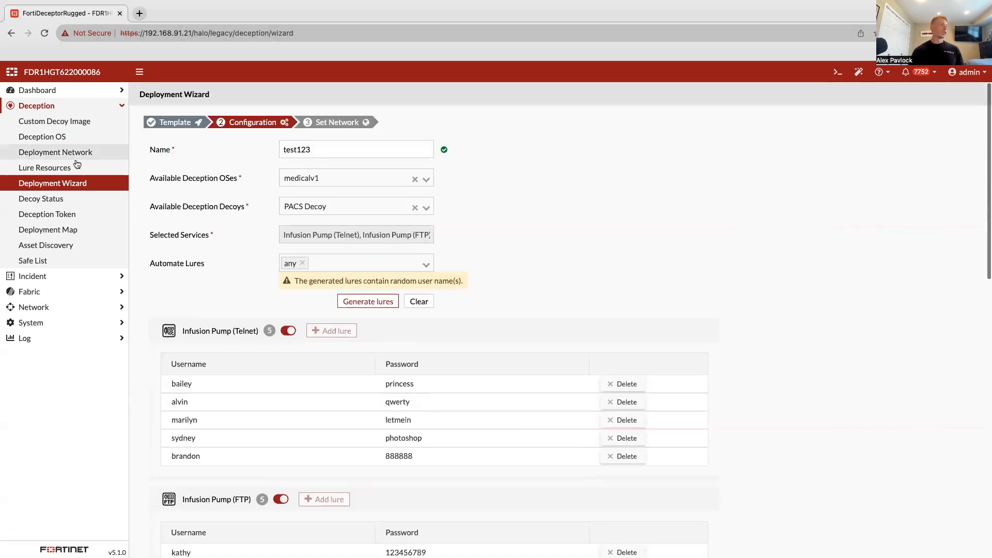
# - Open the configuration details of PACS-Decoy from Decoy Status and examine its services and lure accounts, down to the PACS-WEB users
pyautogui.click(59, 201)
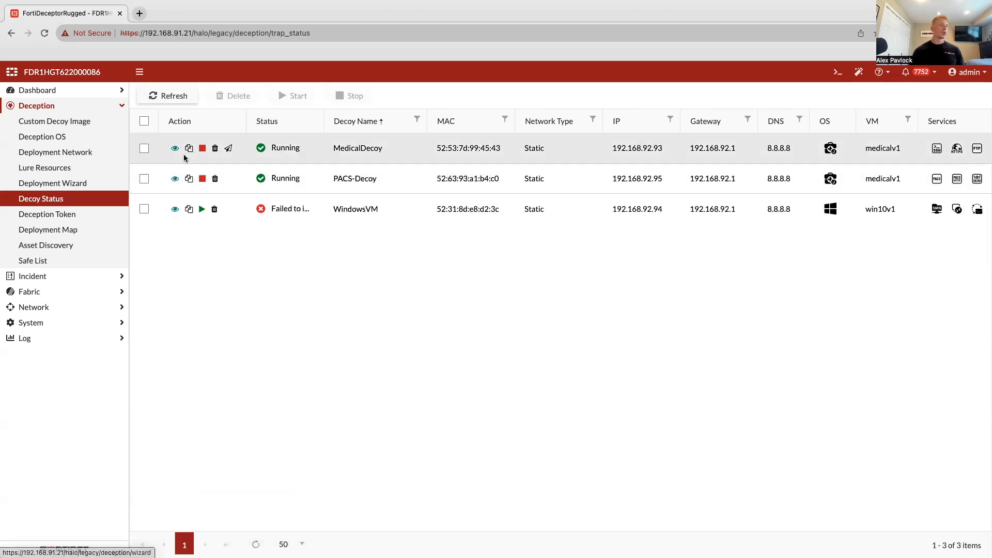
pyautogui.click(175, 179)
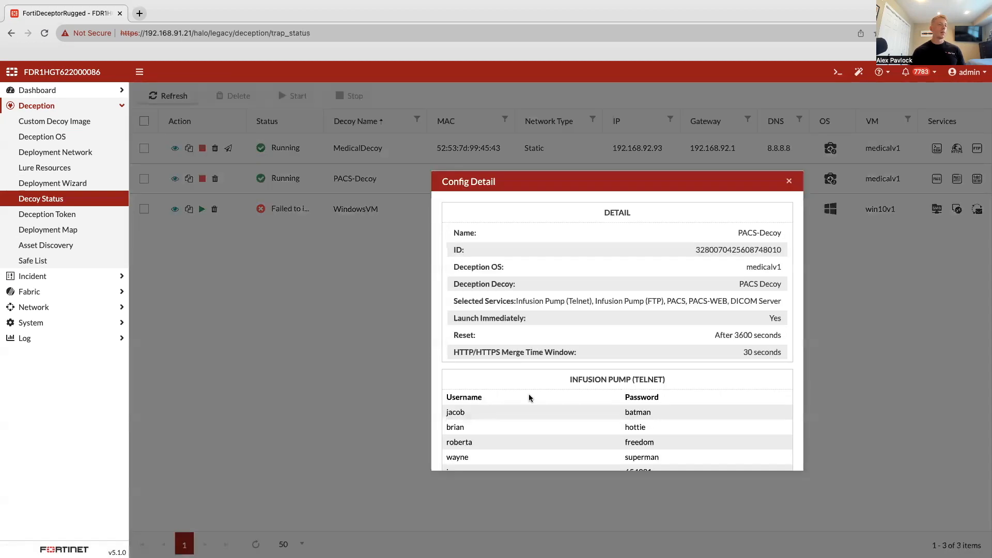
pyautogui.scroll(-5, 531, 402)
pyautogui.scroll(-6, 534, 404)
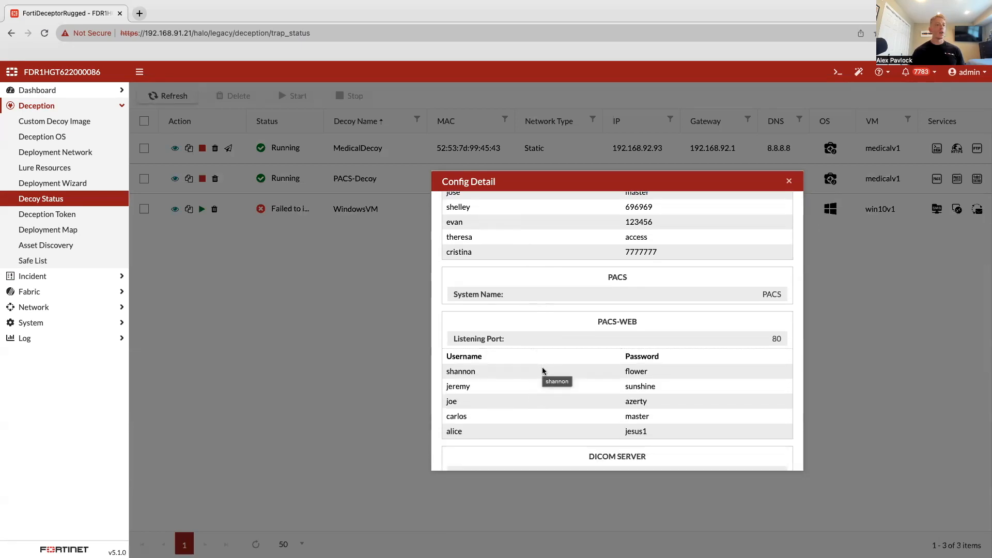
pyautogui.moveTo(475, 373); pyautogui.dragTo(445, 377)
pyautogui.click(498, 374)
# - Switch to the Kali Linux desktop with the DirBuster scan results
pyautogui.hotkey('ctrl', 'Right')
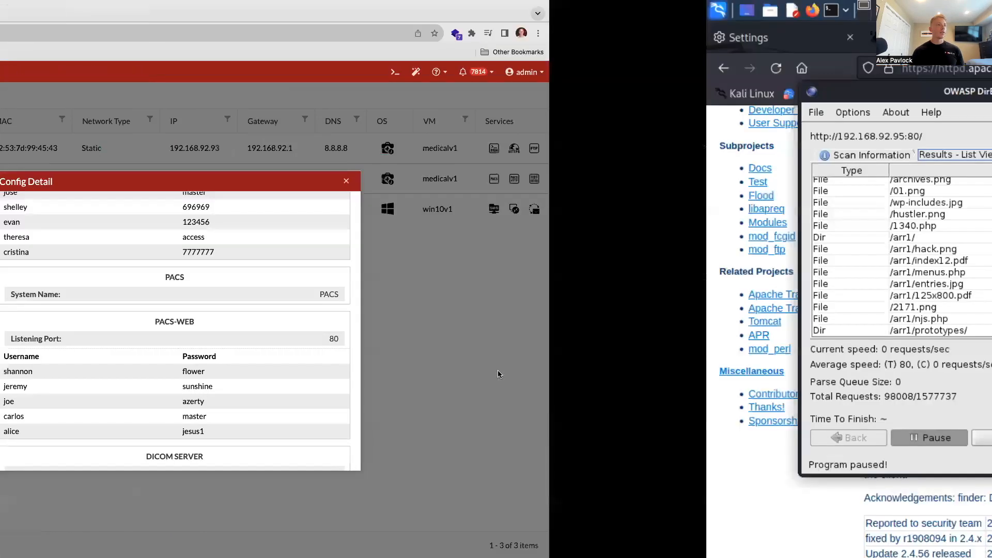
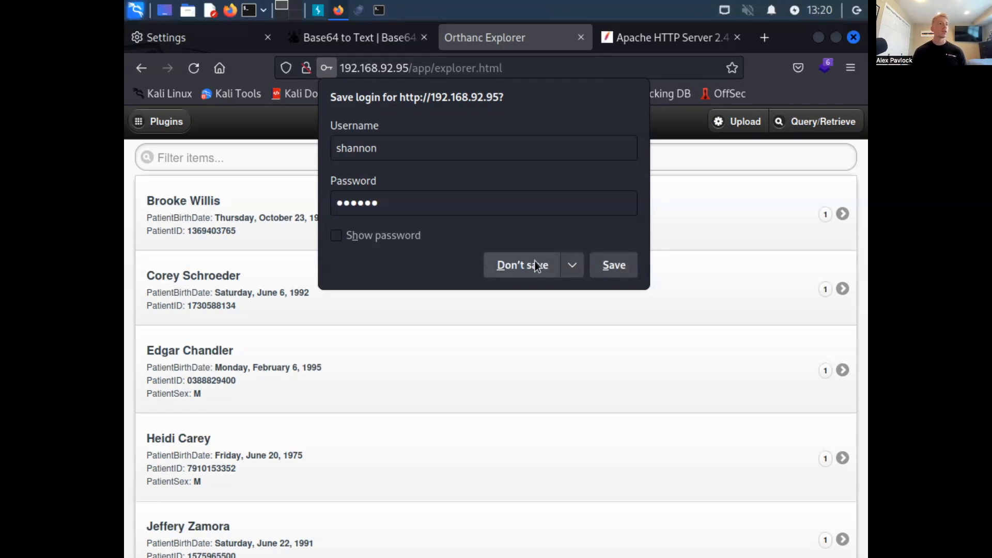
pyautogui.click(538, 273)
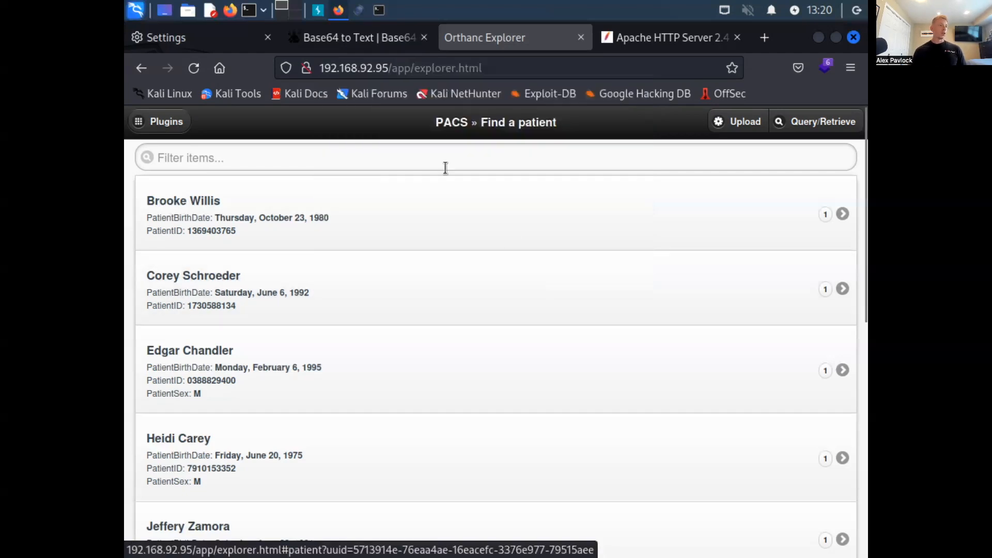
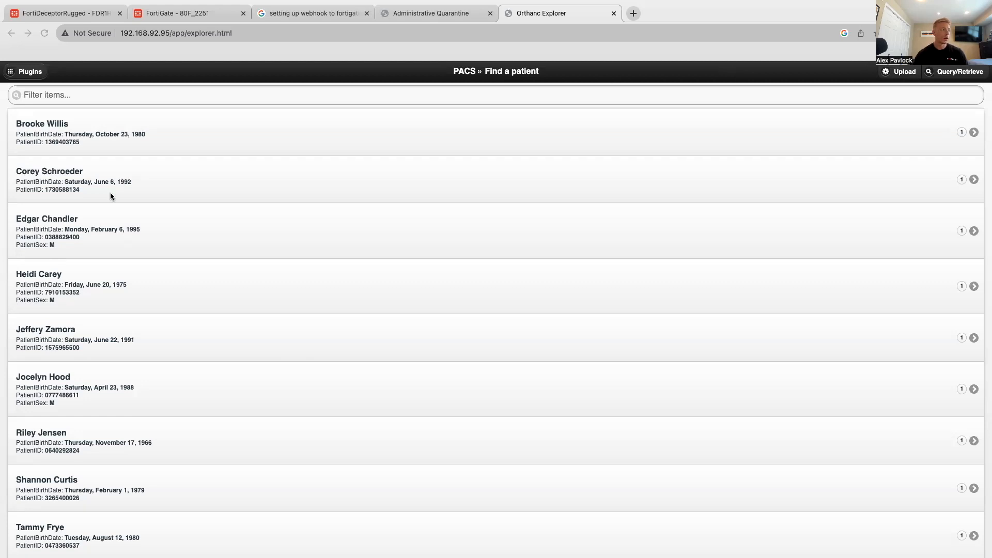
# - Preview the image in the Sag FSE T2 series of the eighth listed patient's Knee (R) study, and close the preview
pyautogui.click(100, 484)
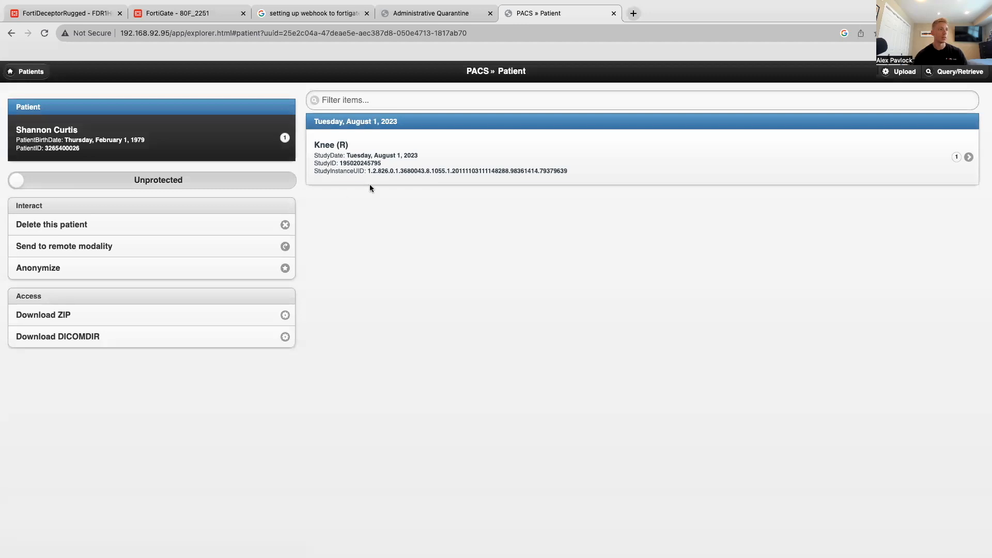
pyautogui.click(429, 148)
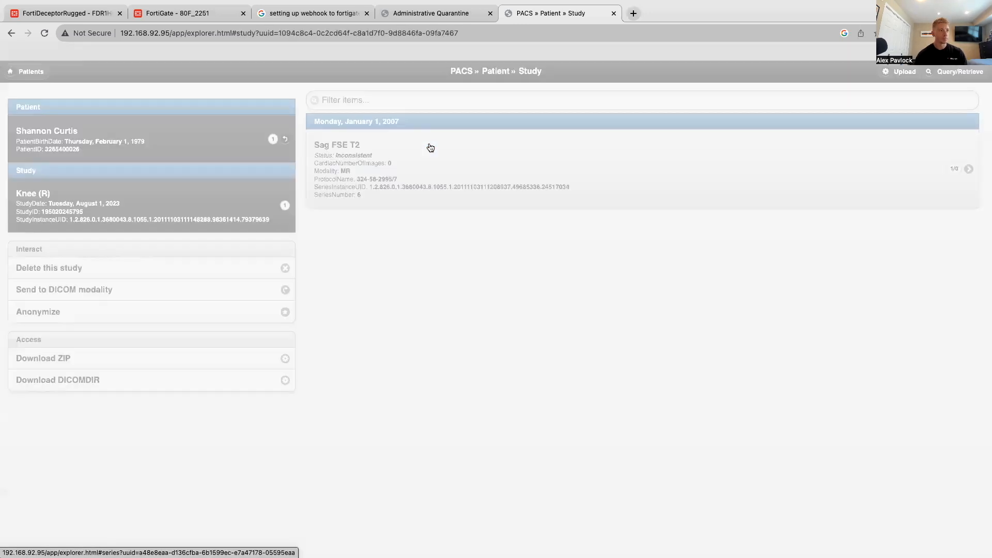
pyautogui.click(429, 148)
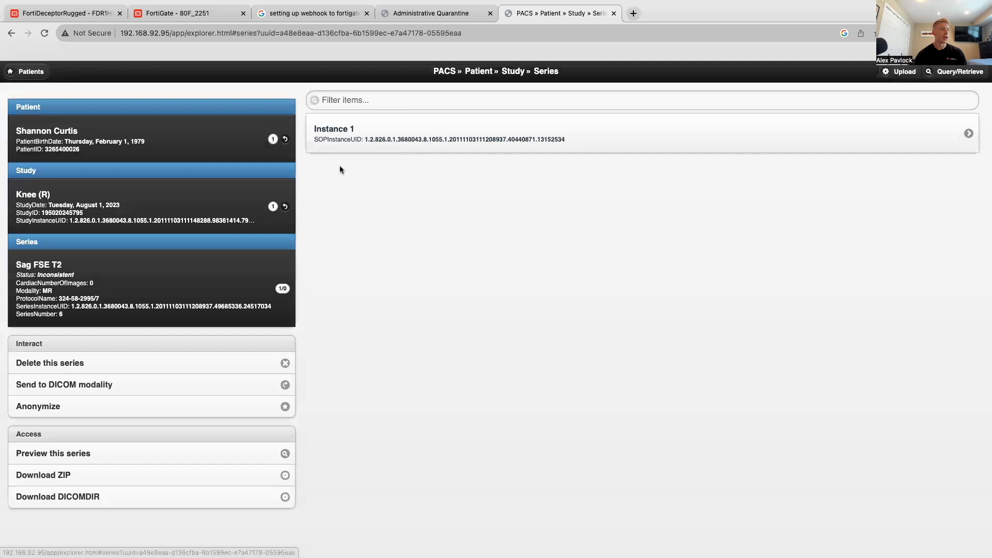
pyautogui.click(112, 453)
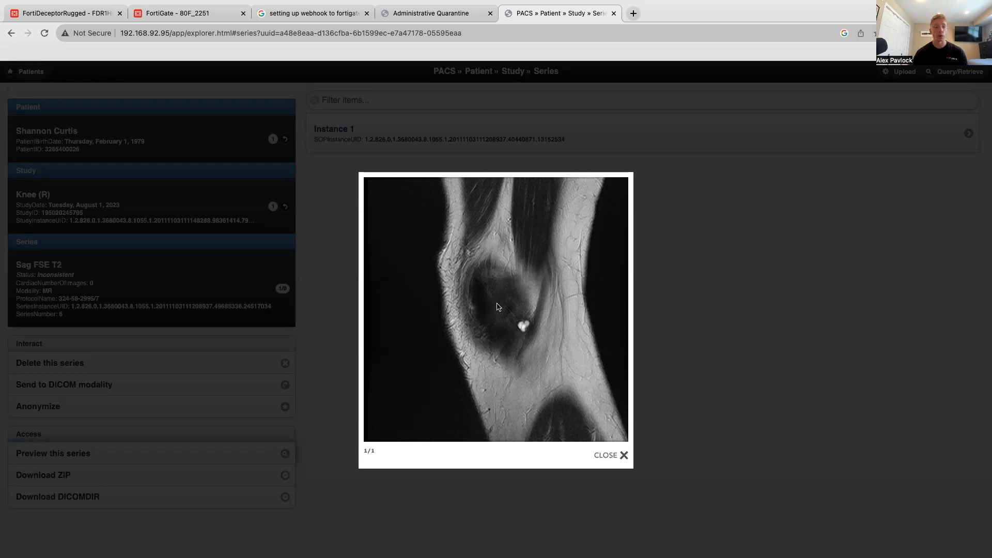
pyautogui.click(608, 456)
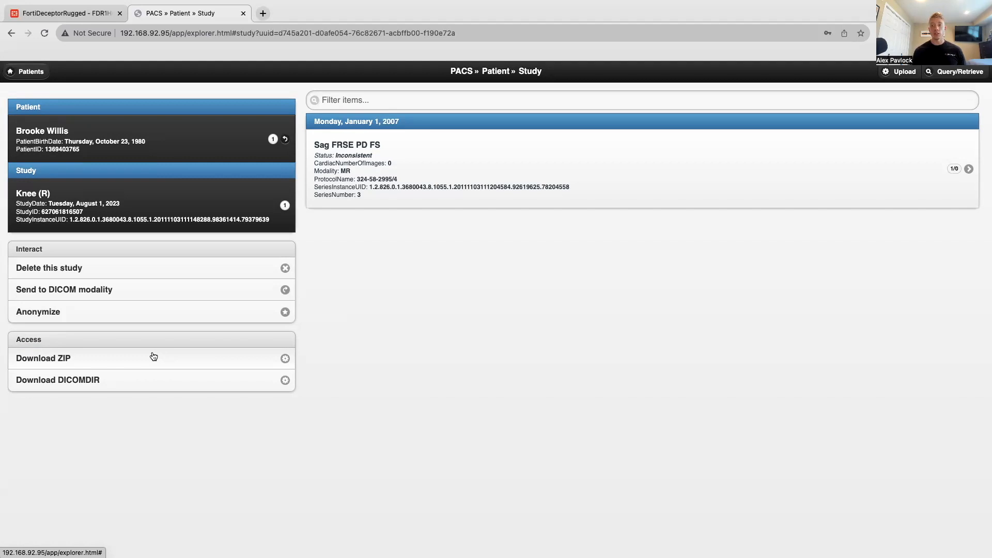
# - Switch to FortiDeceptor, close the decoy's configuration details, and open the Fabric quarantine integration settings
pyautogui.click(91, 19)
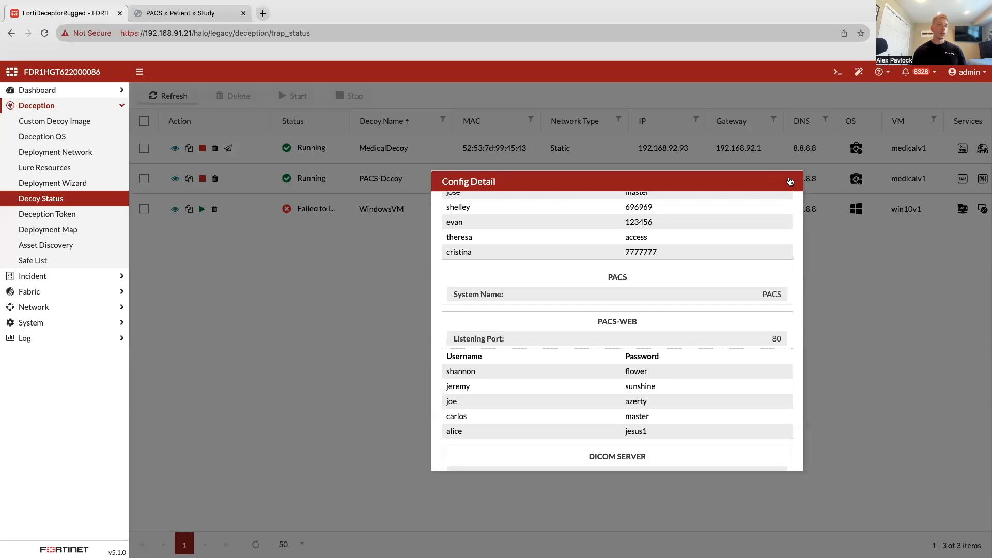
pyautogui.click(789, 181)
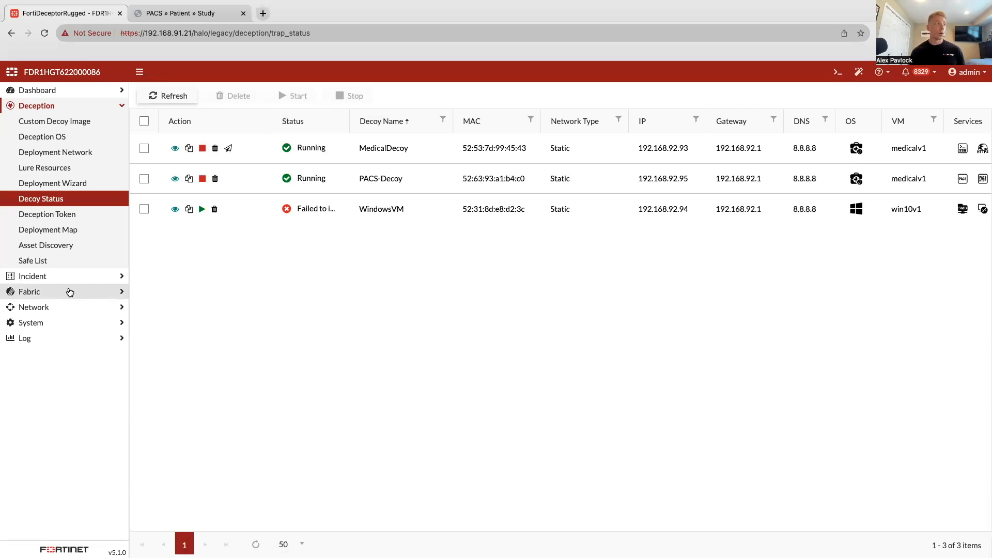
pyautogui.click(69, 292)
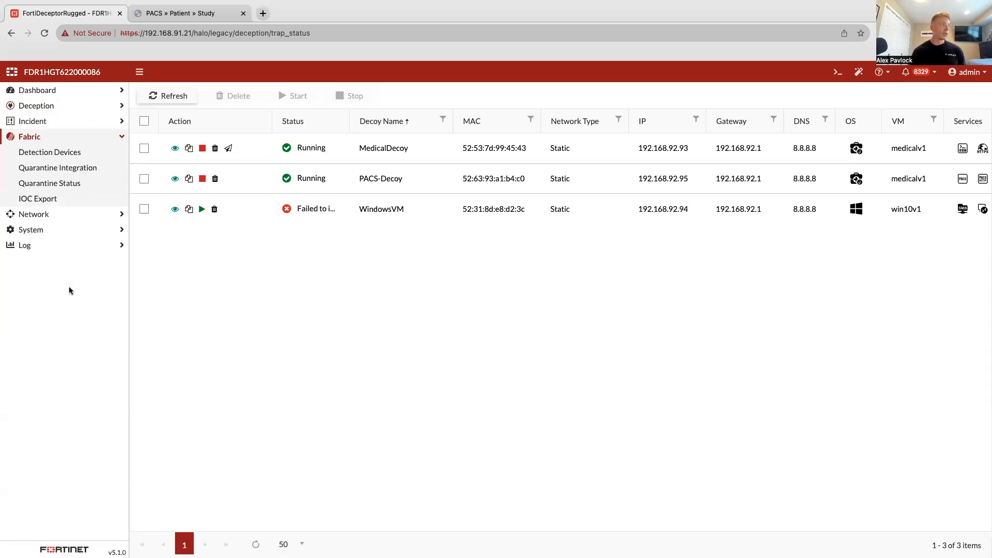
pyautogui.click(72, 172)
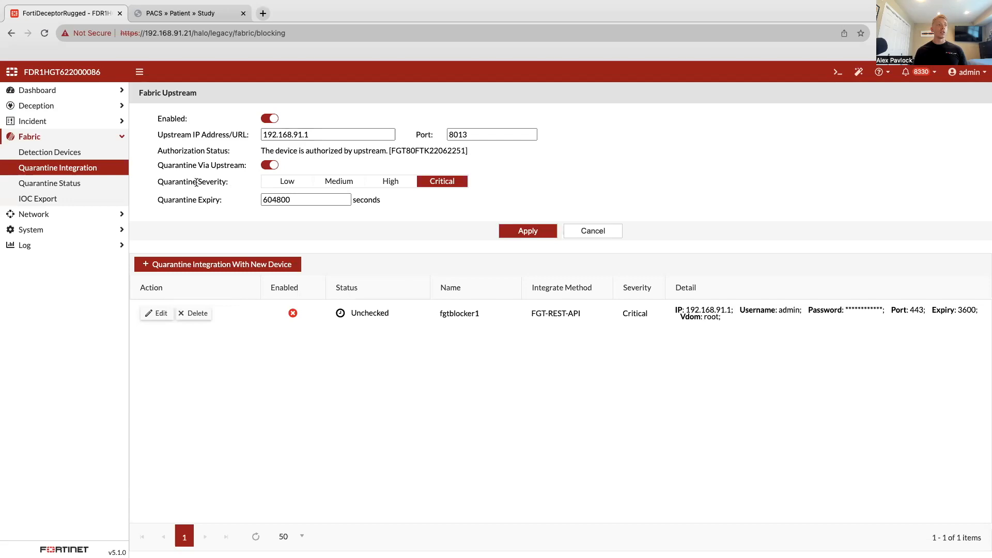
# - Set the Fabric upstream quarantine severity to Low and the quarantine expiry to 5 seconds, and apply the settings
pyautogui.click(287, 181)
pyautogui.click(298, 200)
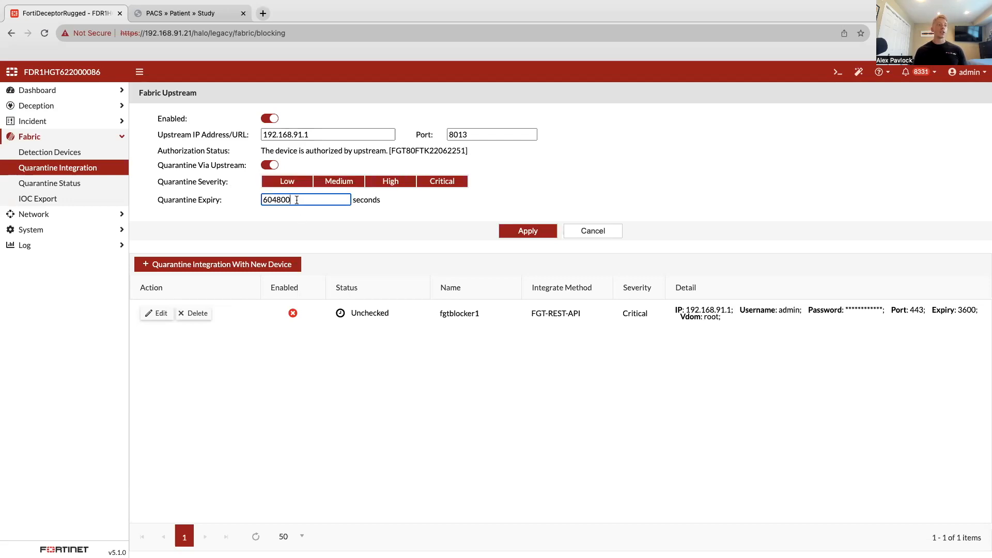
pyautogui.moveTo(297, 199); pyautogui.dragTo(213, 201)
pyautogui.press('BackSpace')
pyautogui.click(301, 200)
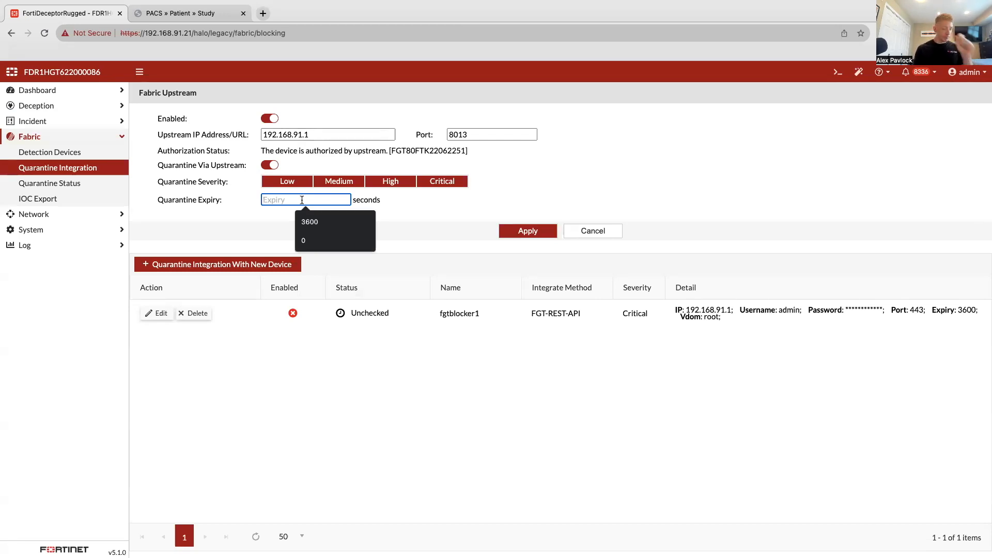
pyautogui.write('5')
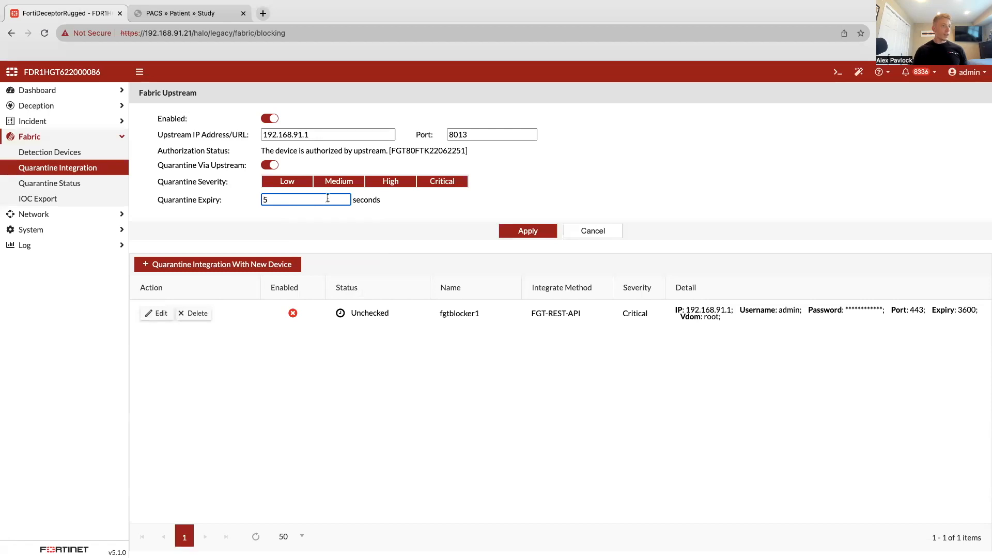
pyautogui.click(520, 234)
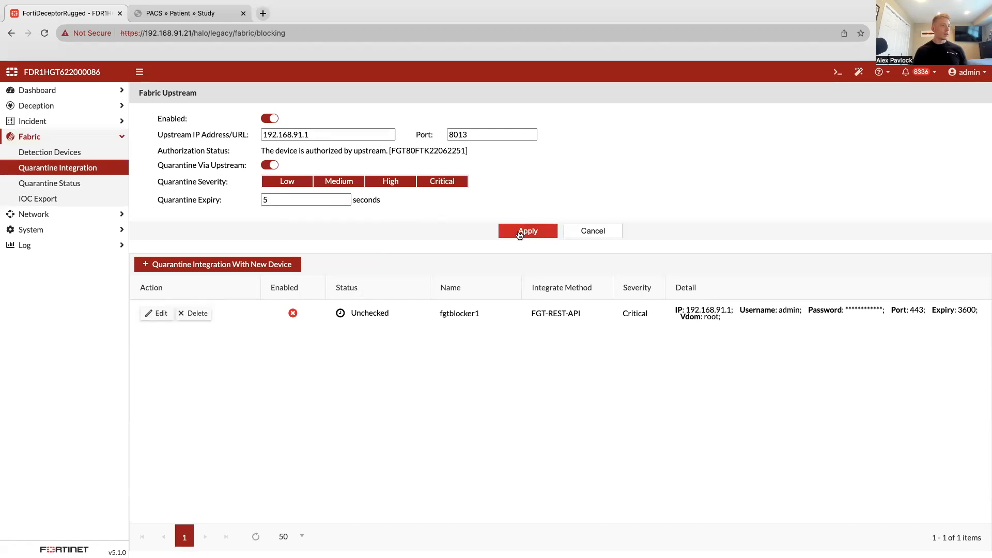
# - Enable the fgtblocker1 quarantine integration with block severity Low and save it
pyautogui.click(157, 313)
pyautogui.click(497, 133)
pyautogui.click(508, 170)
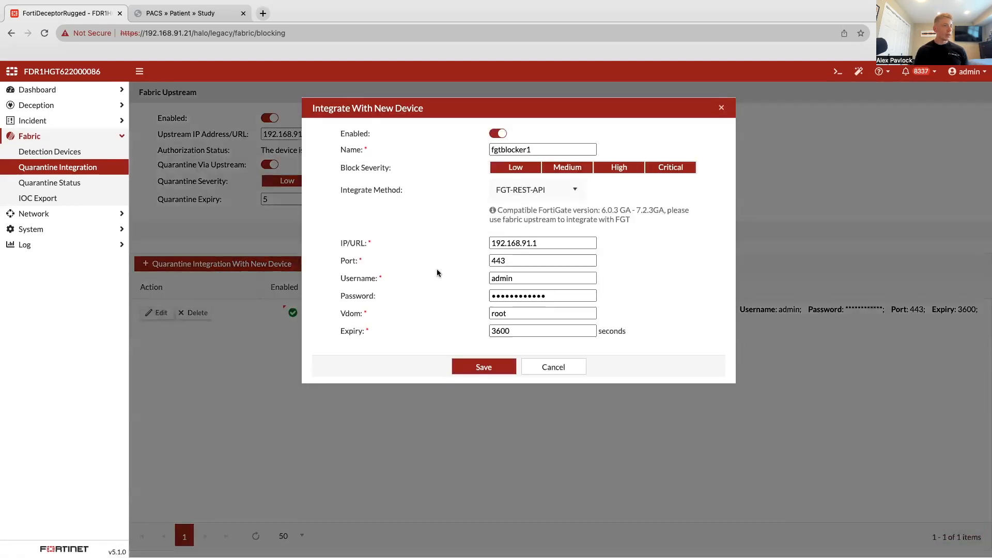
pyautogui.click(473, 369)
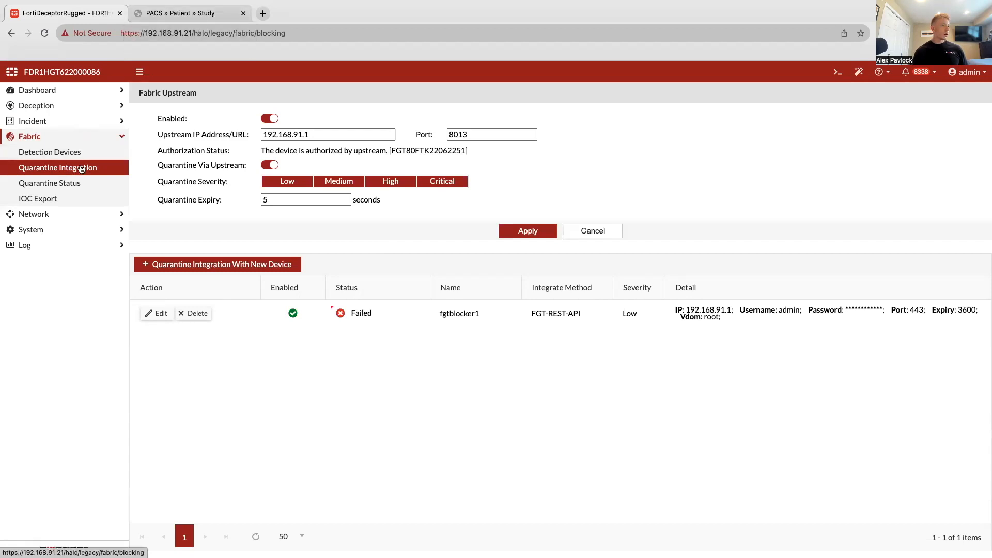
# - Re-enter the account password for the fgtblocker1 integration, save it, and reapply the Fabric upstream configuration
pyautogui.click(158, 314)
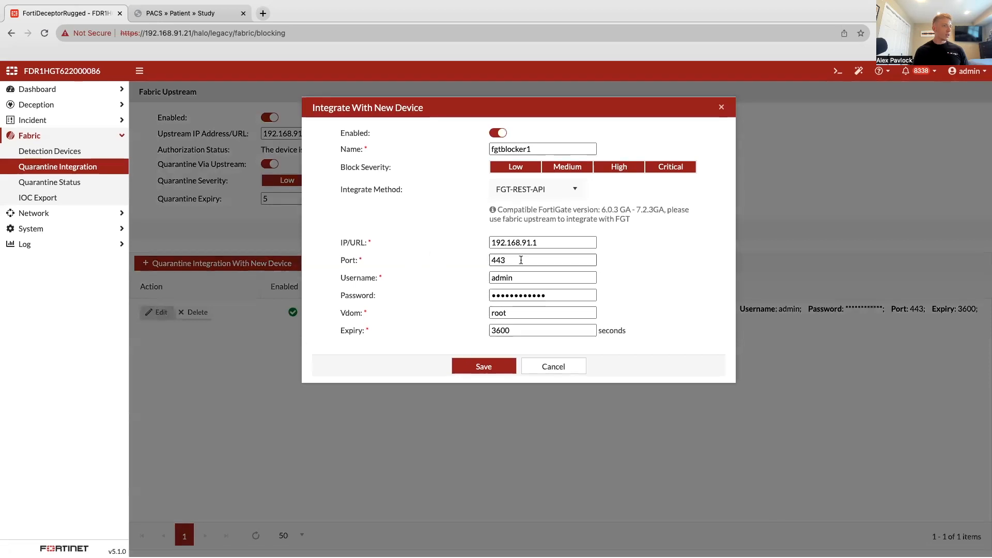
pyautogui.moveTo(552, 296); pyautogui.dragTo(470, 296)
pyautogui.write('••••••')
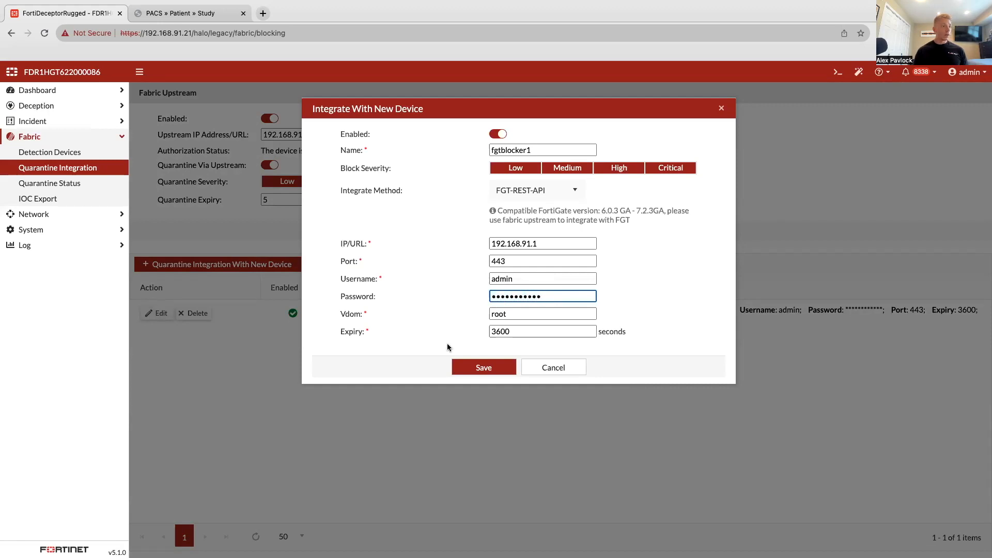
pyautogui.click(479, 370)
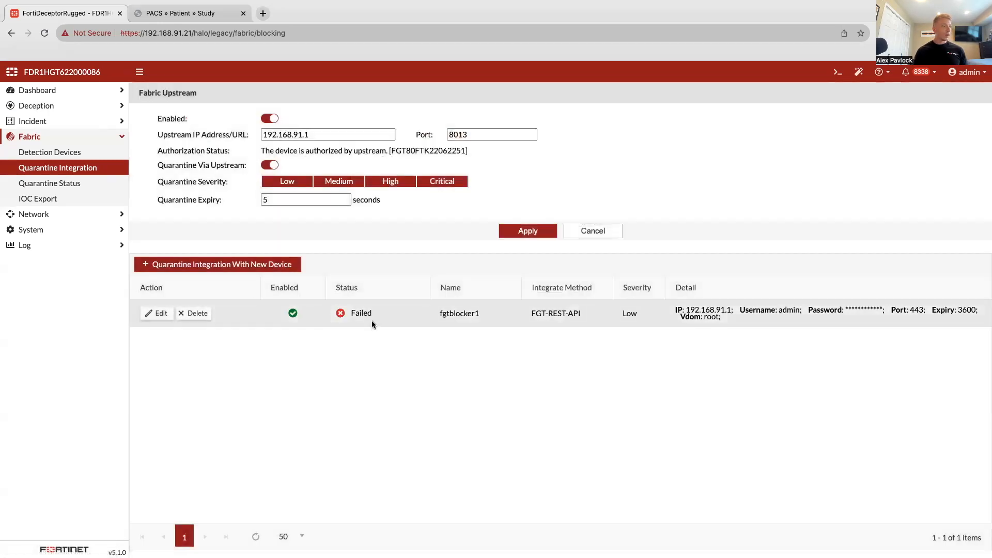
pyautogui.click(524, 231)
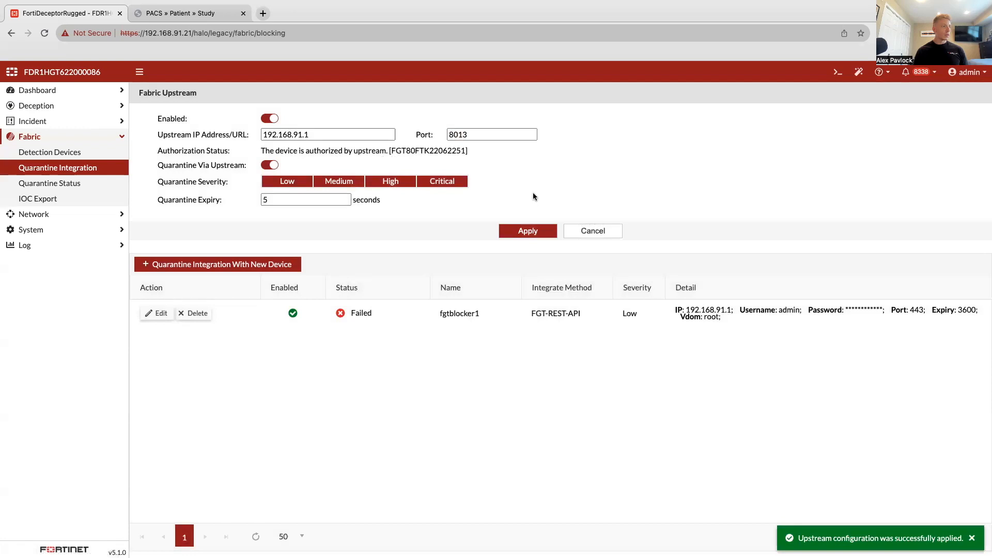
# - Reload the quarantine integration page to check the fgtblocker1 status, and switch to the Kali desktop
pyautogui.click(85, 155)
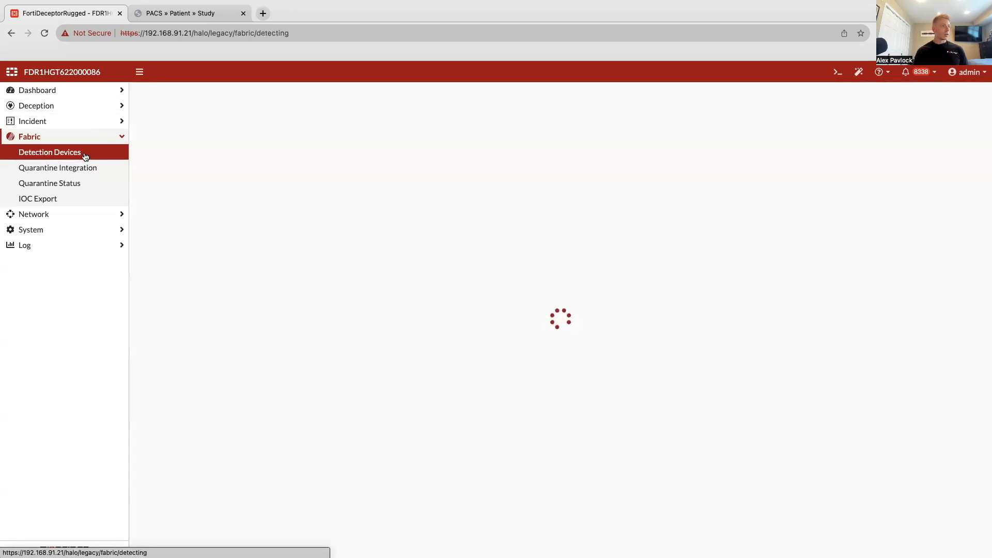
pyautogui.click(81, 169)
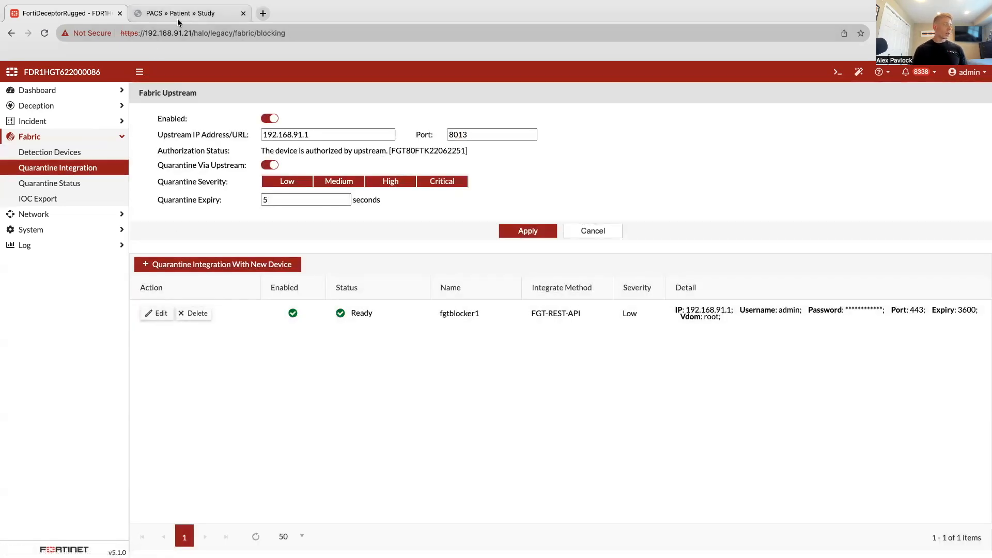
pyautogui.hotkey('ctrl', 'Right')
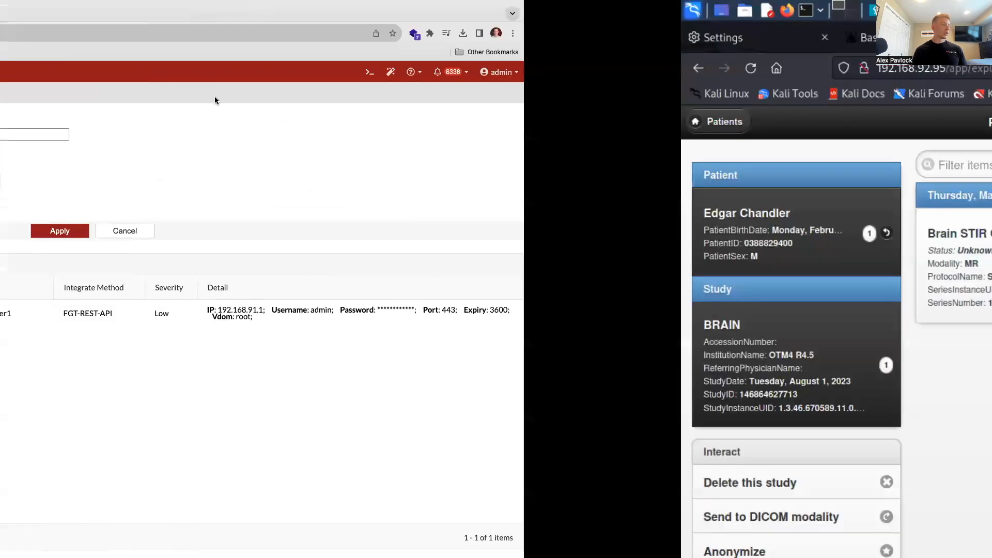
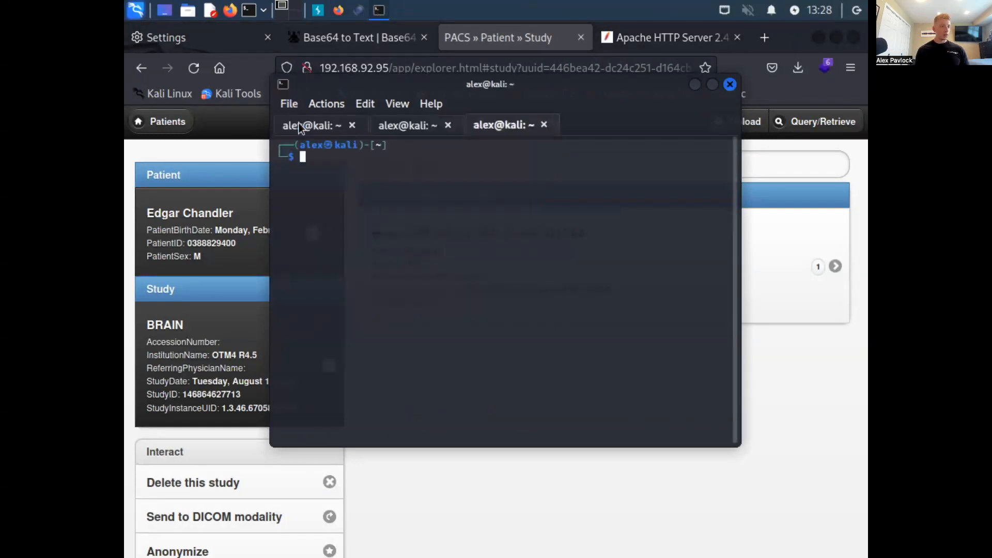
# - Start a continuous ping to 8.8.8.8 from the open Kali terminal session to monitor outbound connectivity
pyautogui.write('ping 8.8.8.8')
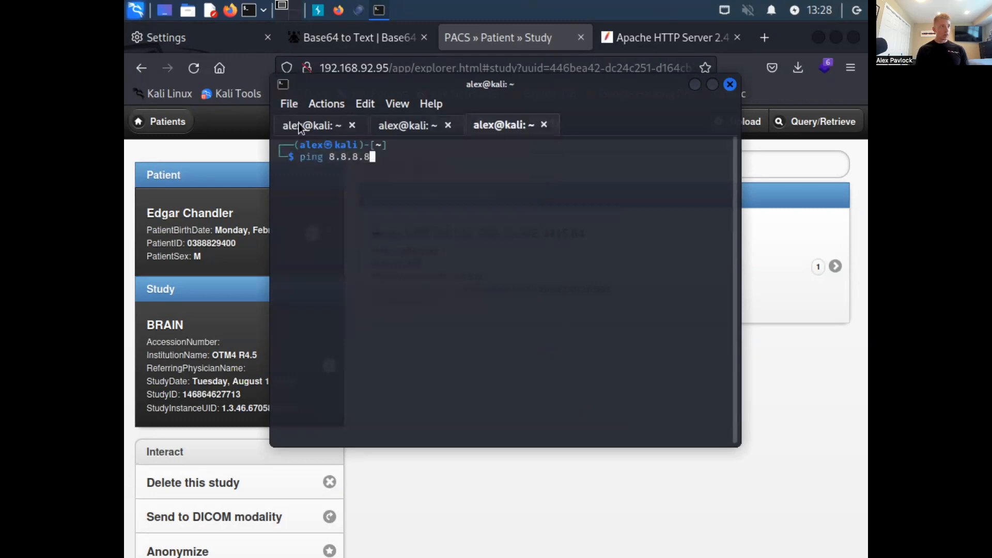
pyautogui.press('Return')
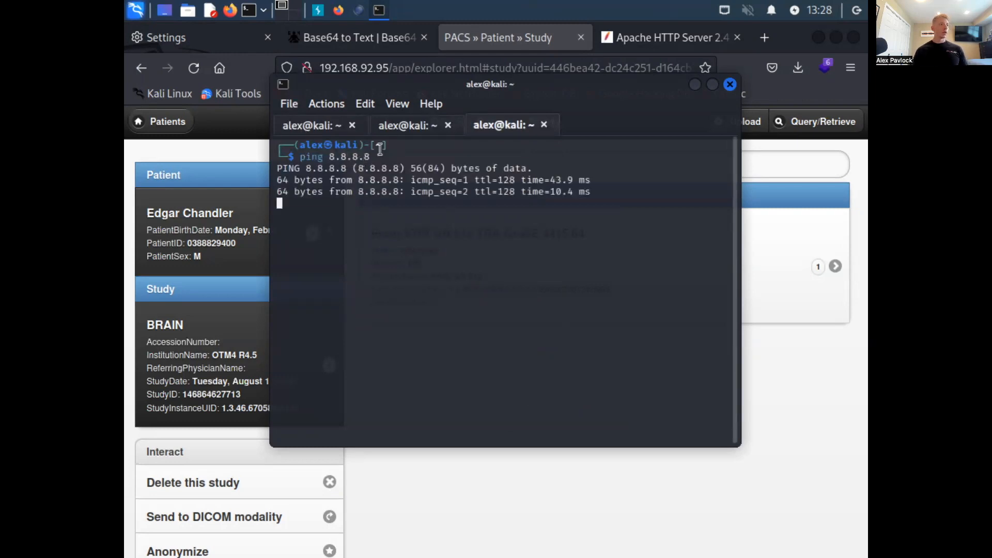
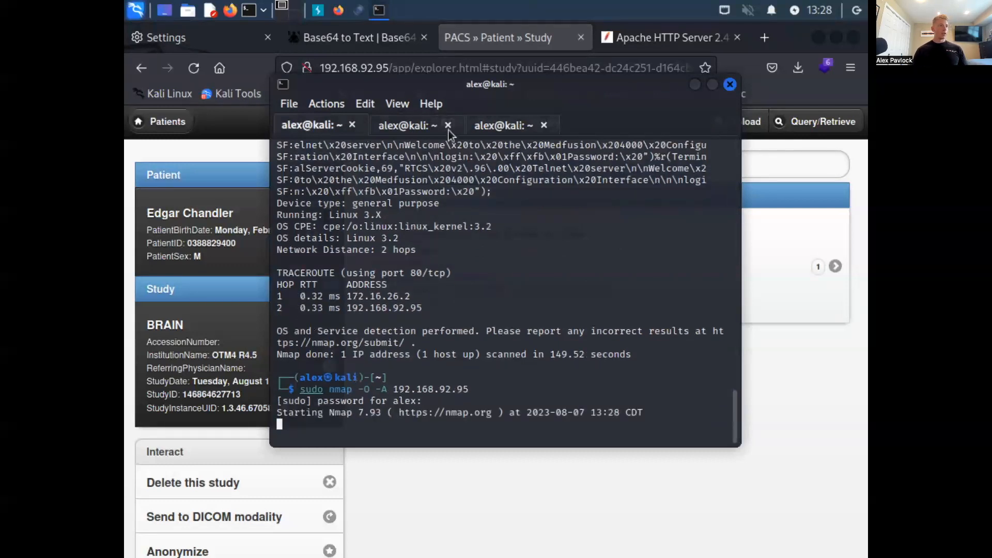
# - Show the running ping session in Kali, and review the PACS-Decoy configuration details in FortiDeceptor's decoy status list
pyautogui.click(500, 127)
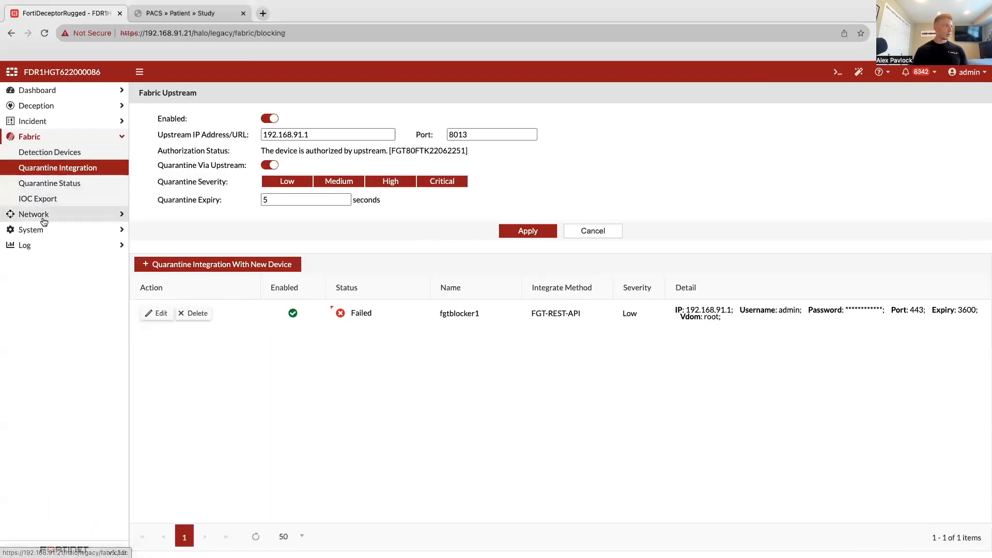
pyautogui.click(50, 120)
pyautogui.click(49, 105)
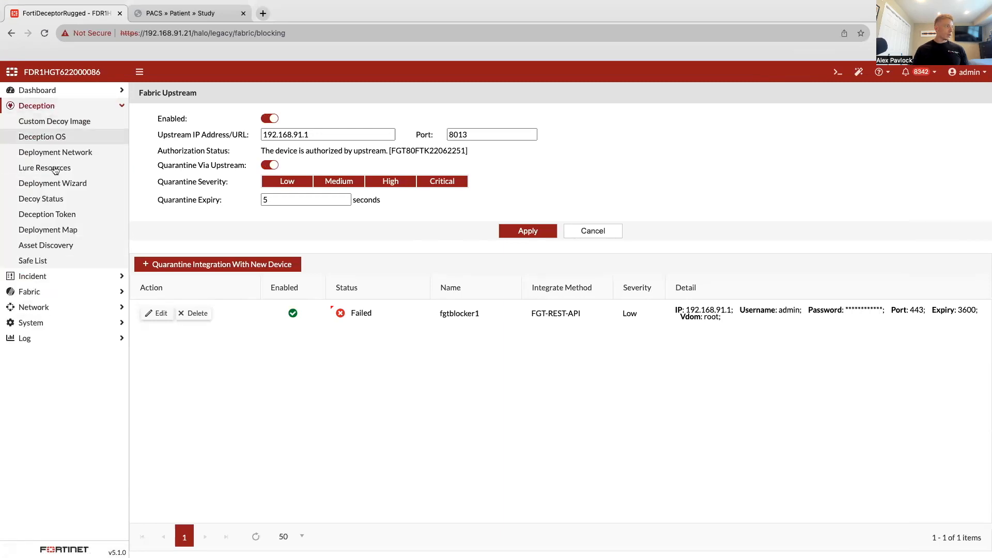
pyautogui.click(55, 199)
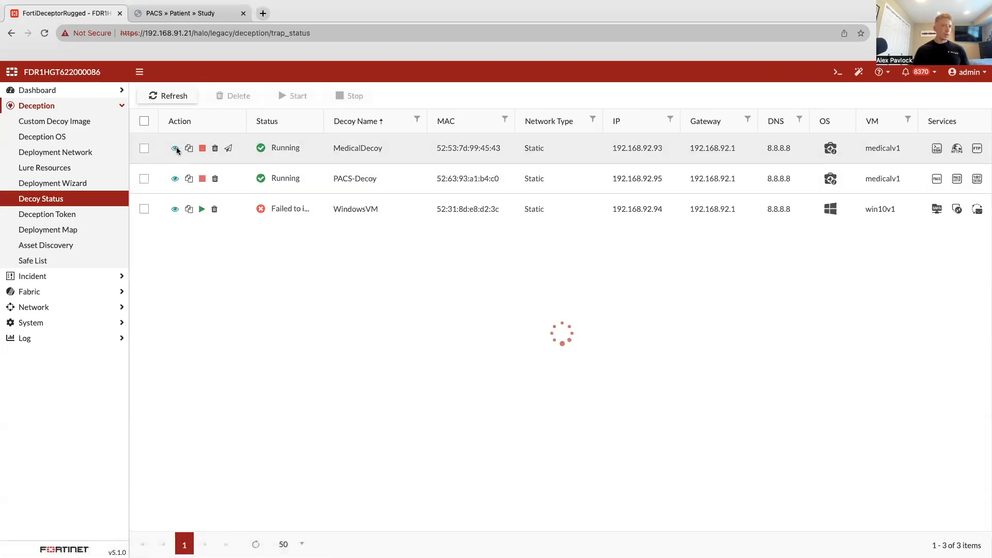
pyautogui.click(175, 179)
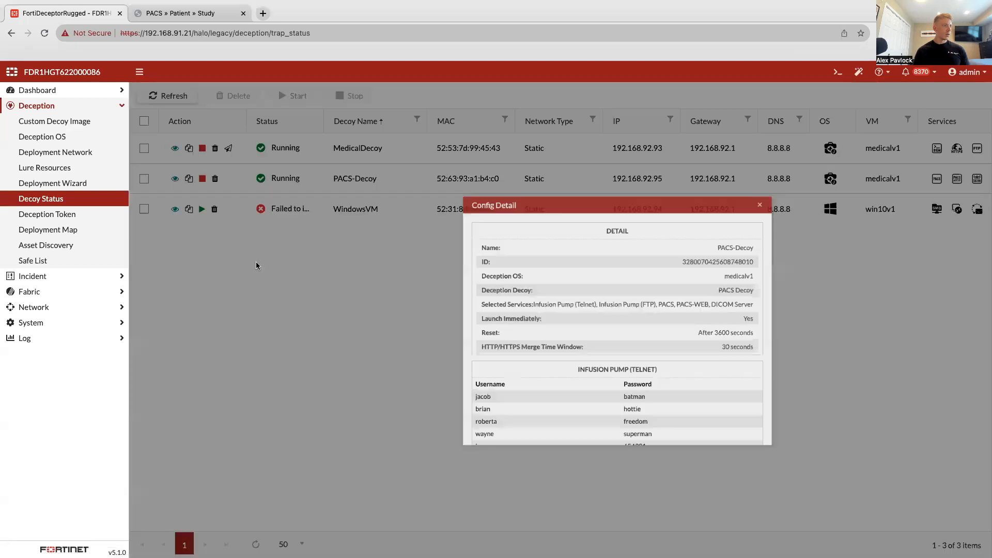
pyautogui.scroll(-10, 524, 295)
pyautogui.scroll(-10, 524, 296)
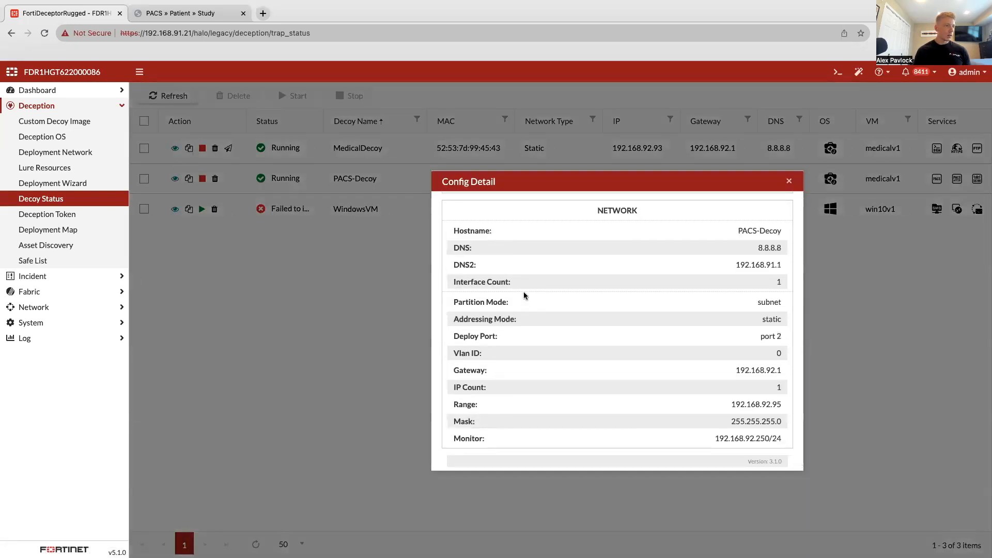
pyautogui.scroll(10, 524, 295)
pyautogui.scroll(10, 524, 295)
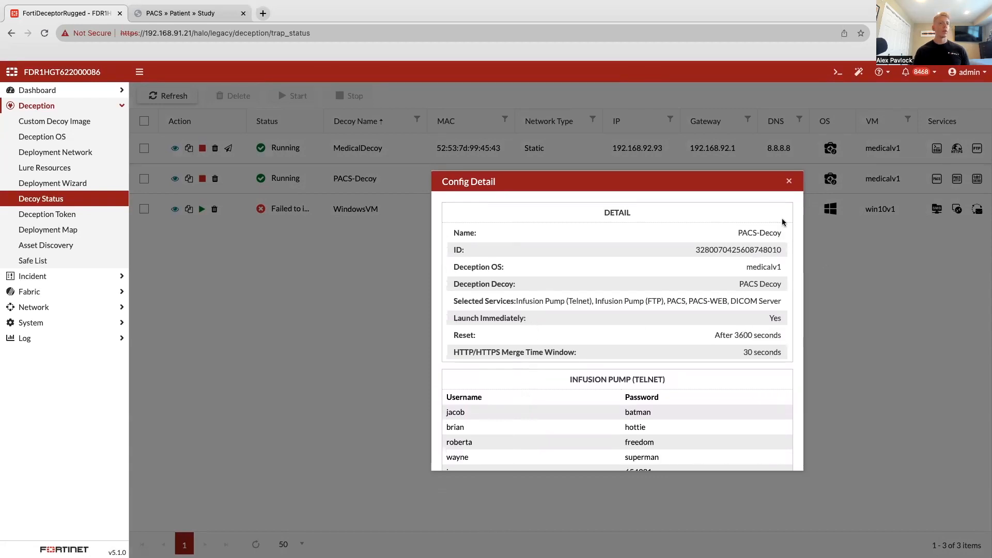
pyautogui.click(789, 183)
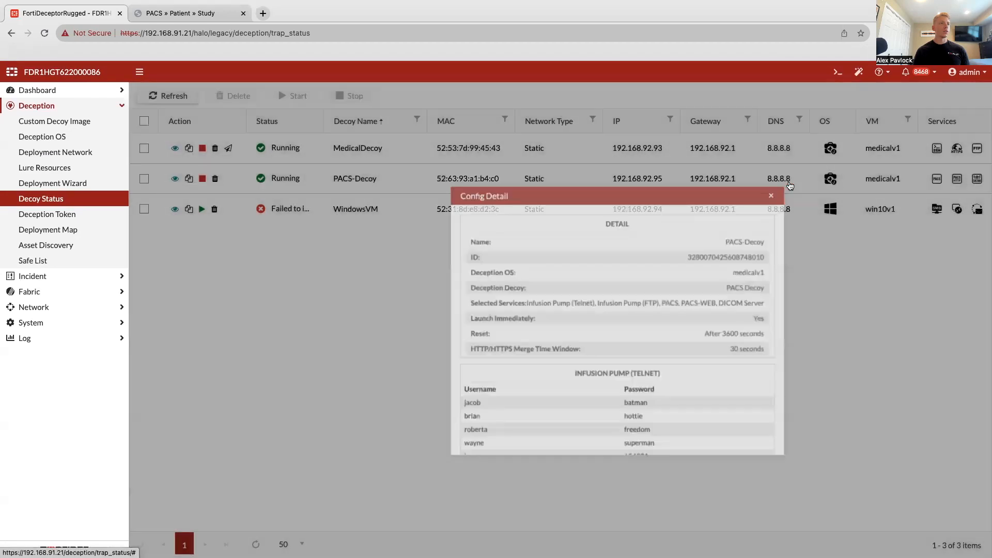
# - Switch to Kali, review the ping replies from the beginning of the run, and stop the continuous ping
pyautogui.hotkey('ctrl', 'Right')
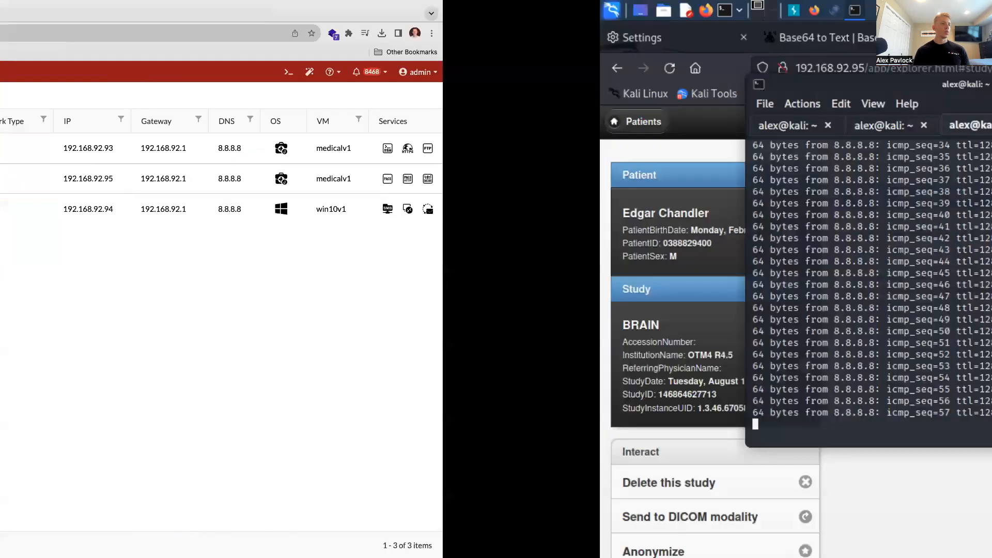
pyautogui.scroll(10, 412, 425)
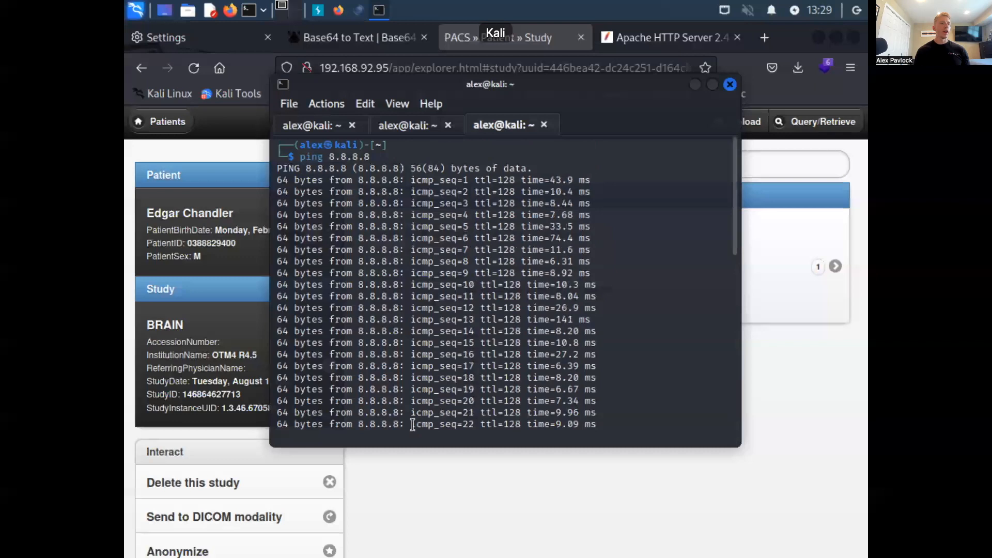
pyautogui.scroll(-12, 412, 425)
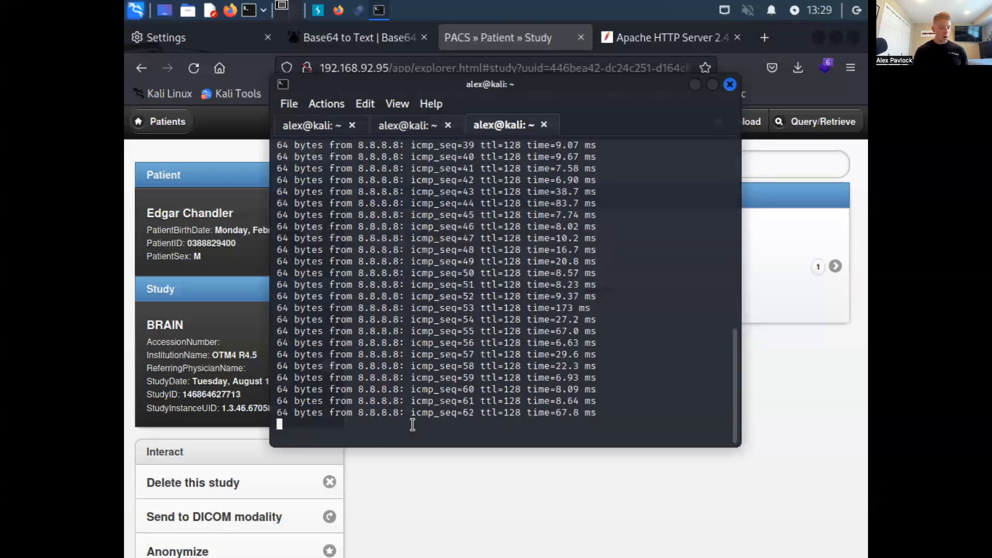
pyautogui.hotkey('ctrl', 'c')
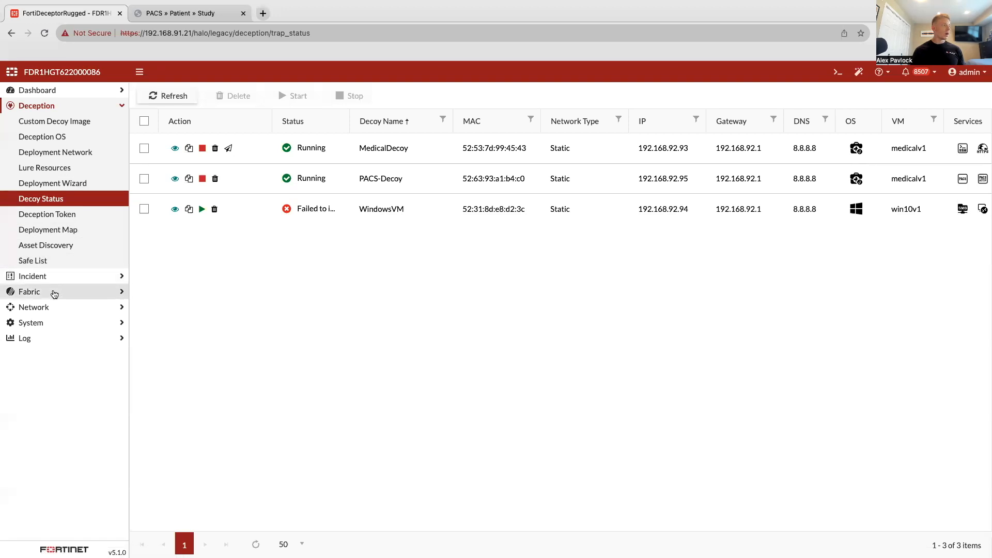
# - Check the quarantine status list in FortiDeceptor, and briefly rerun the ping to 8.8.8.8 in Kali before stopping it
pyautogui.click(54, 291)
pyautogui.click(60, 184)
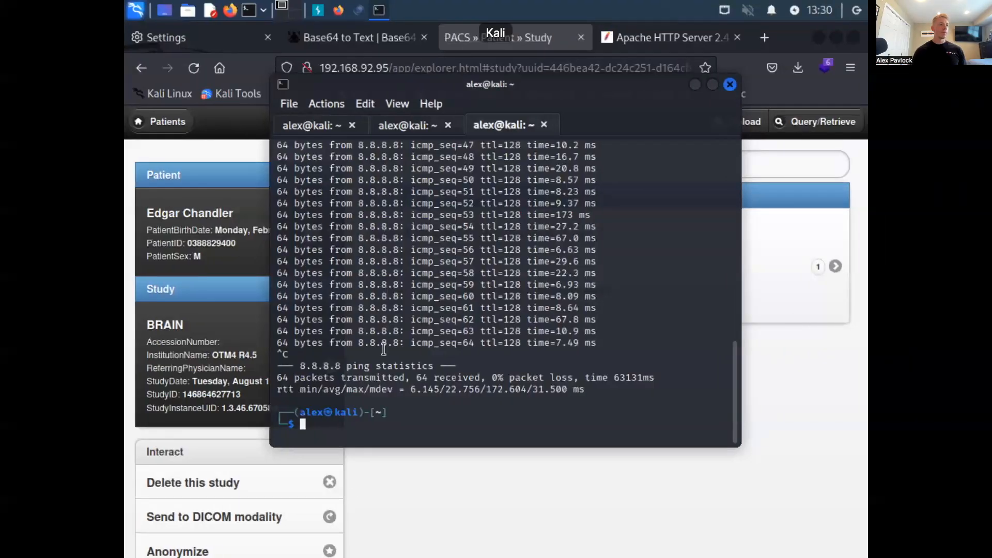
pyautogui.press('Up')
pyautogui.press('Return')
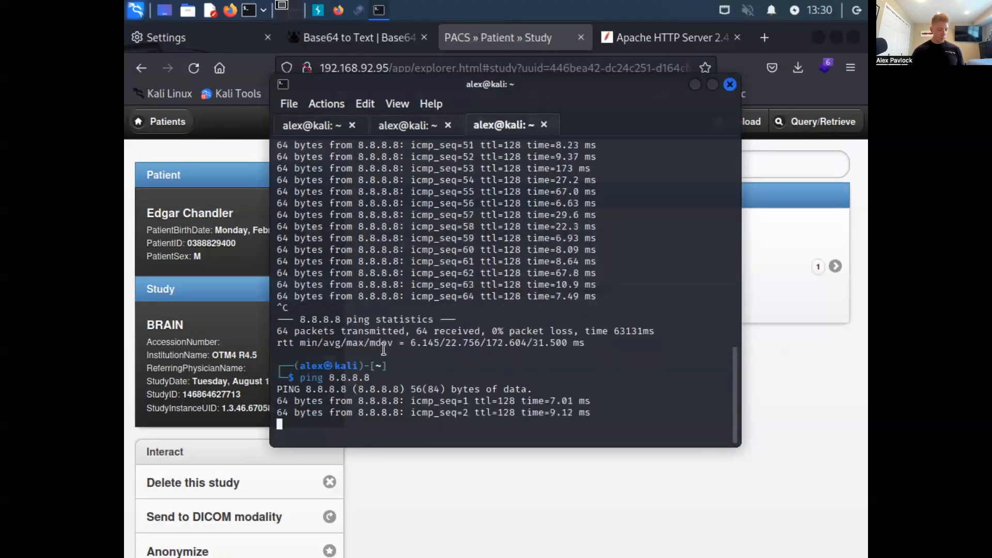
pyautogui.hotkey('ctrl', 'c')
# - Select the newest quarantine record for 192.168.91.7 in FortiDeceptor to show its block and unblock options, and clear the selection
pyautogui.hotkey('ctrl', 'Left')
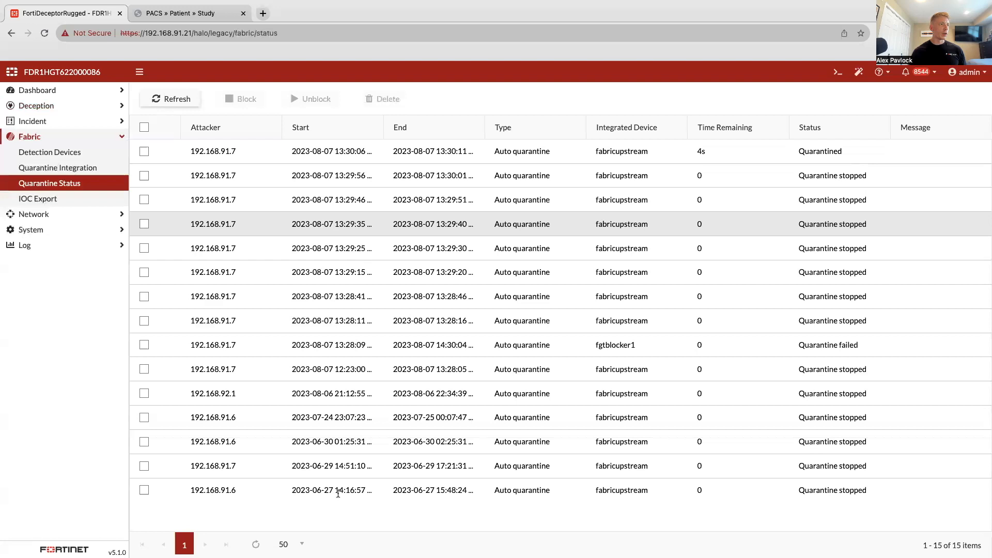
pyautogui.click(143, 151)
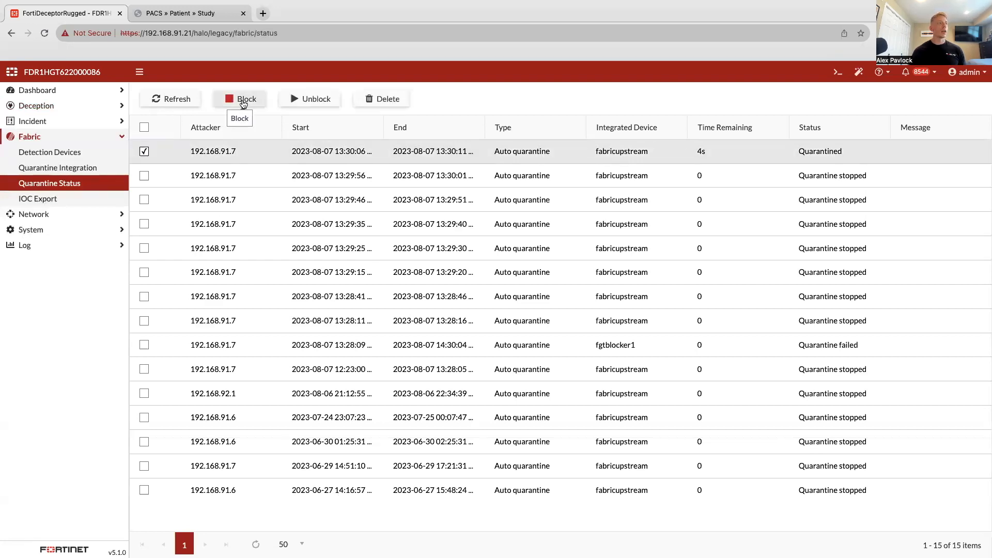
pyautogui.click(146, 153)
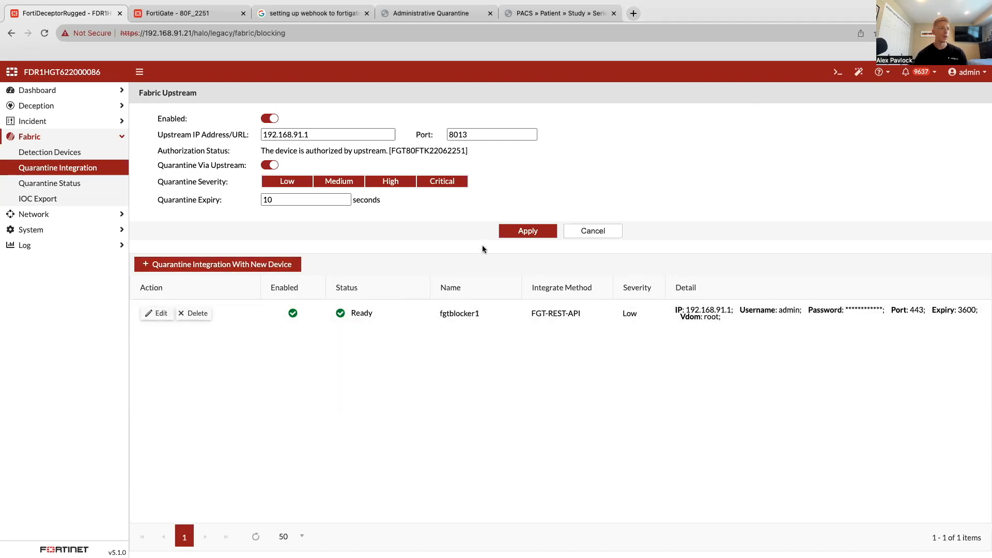
# - View the fgtblocker1 quarantine integration settings, and open the DeceptorBan automation stitch in FortiGate
pyautogui.click(156, 314)
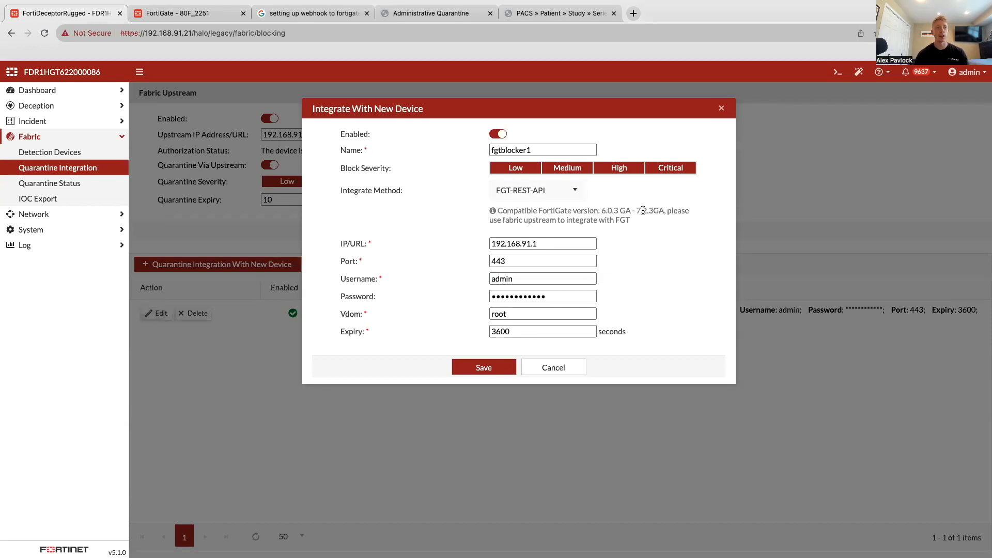
pyautogui.click(216, 15)
pyautogui.click(56, 86)
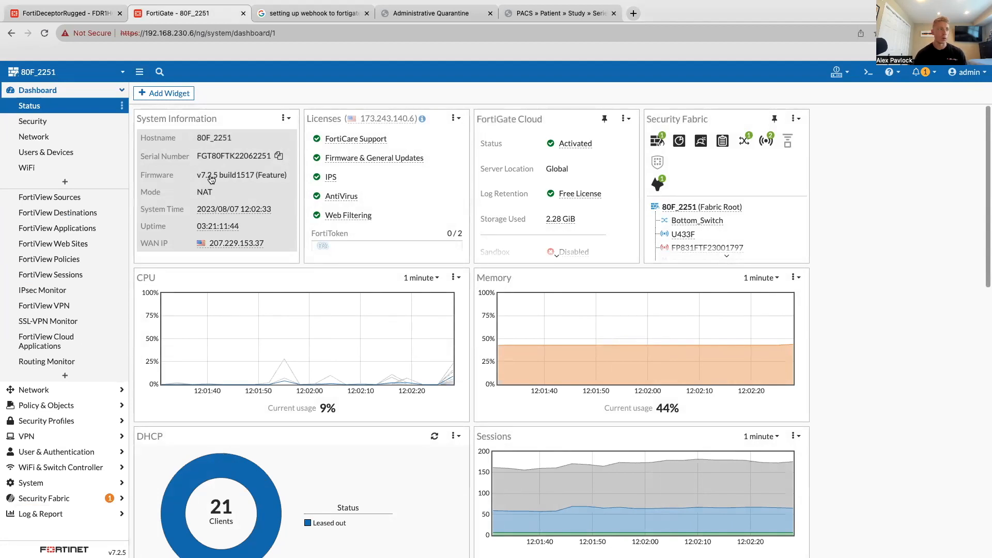
pyautogui.click(56, 496)
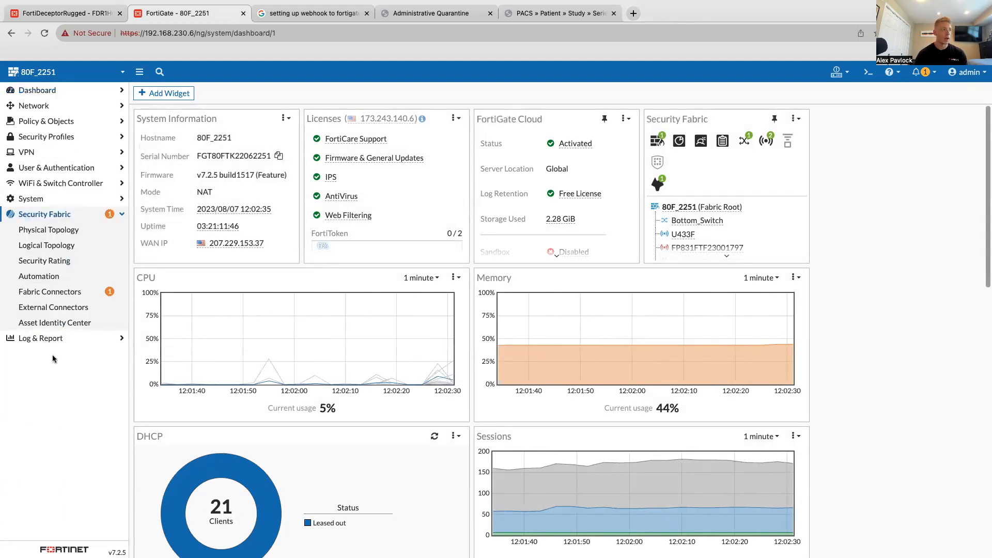
pyautogui.click(57, 281)
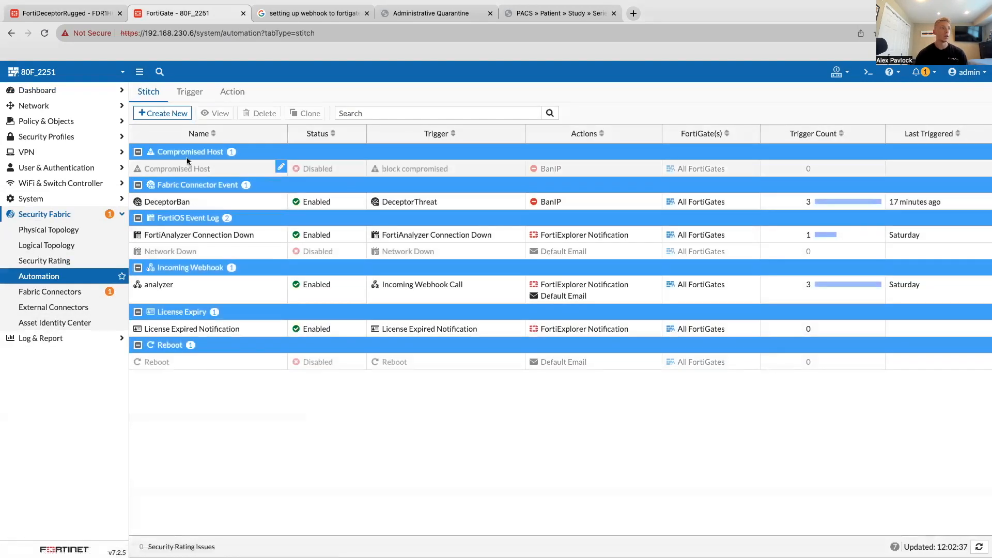
pyautogui.doubleClick(199, 202)
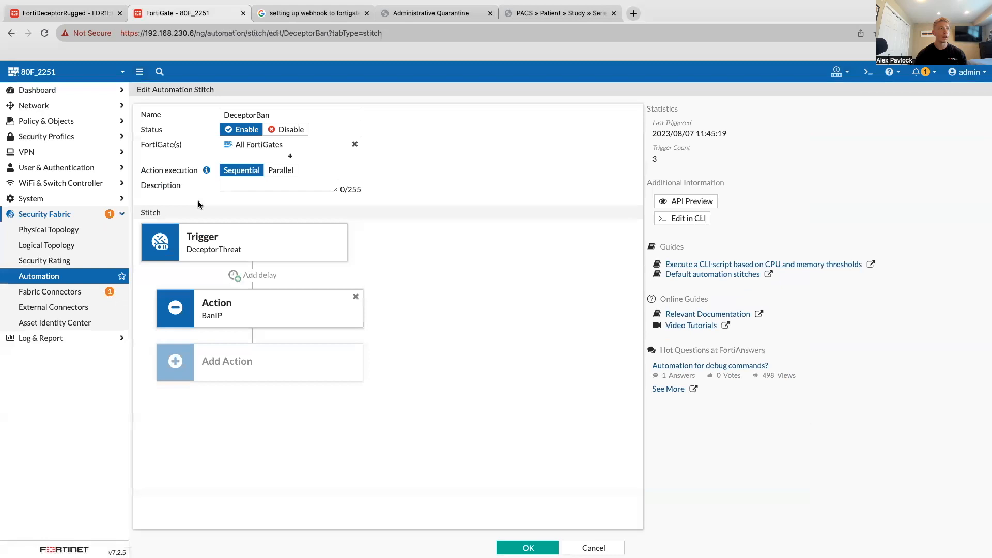
# - Try to create a Fabric Connector Event trigger for the FortiDeceptor connector with event Insider Threat and severity Low
pyautogui.click(262, 243)
pyautogui.click(622, 127)
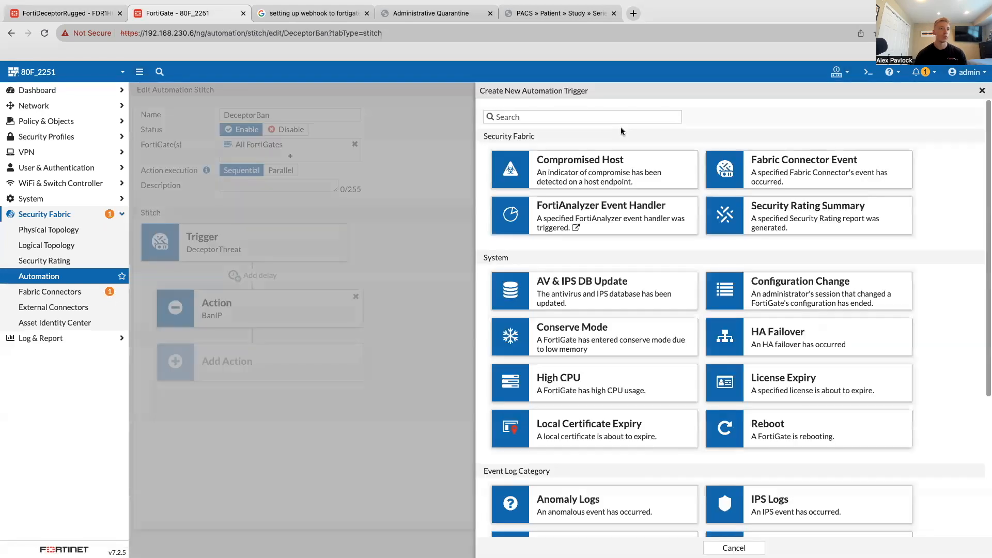
pyautogui.click(805, 167)
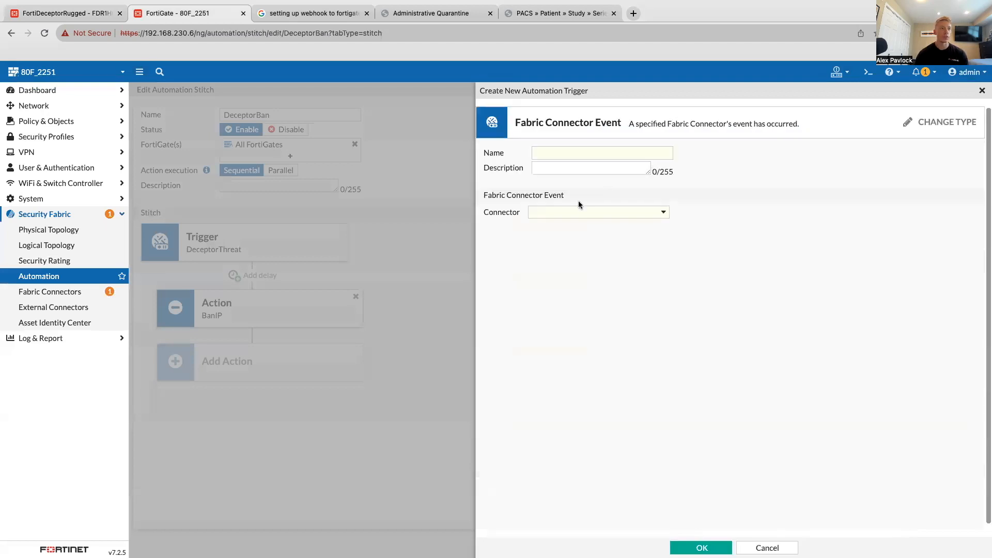
pyautogui.click(570, 213)
pyautogui.click(571, 243)
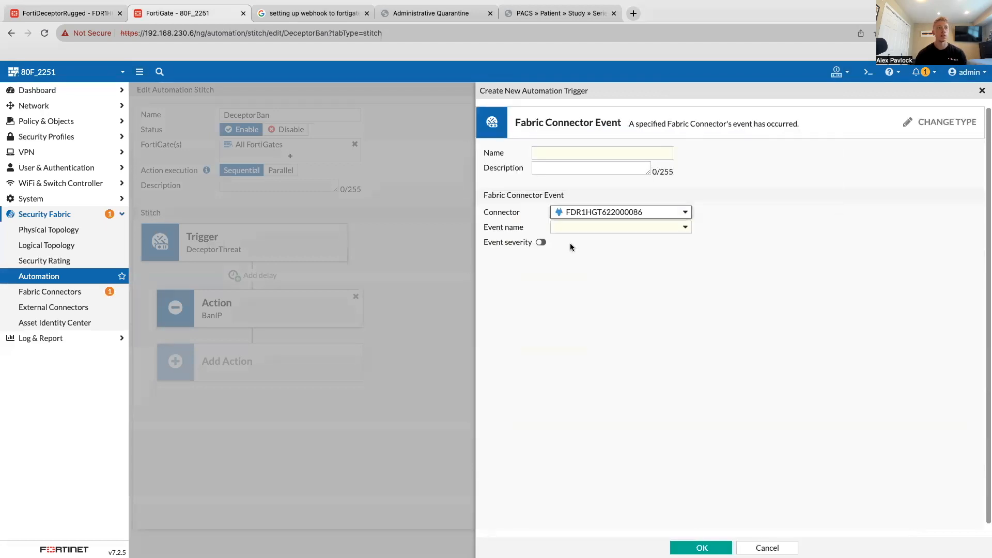
pyautogui.click(569, 228)
pyautogui.click(584, 258)
pyautogui.click(542, 243)
pyautogui.click(577, 246)
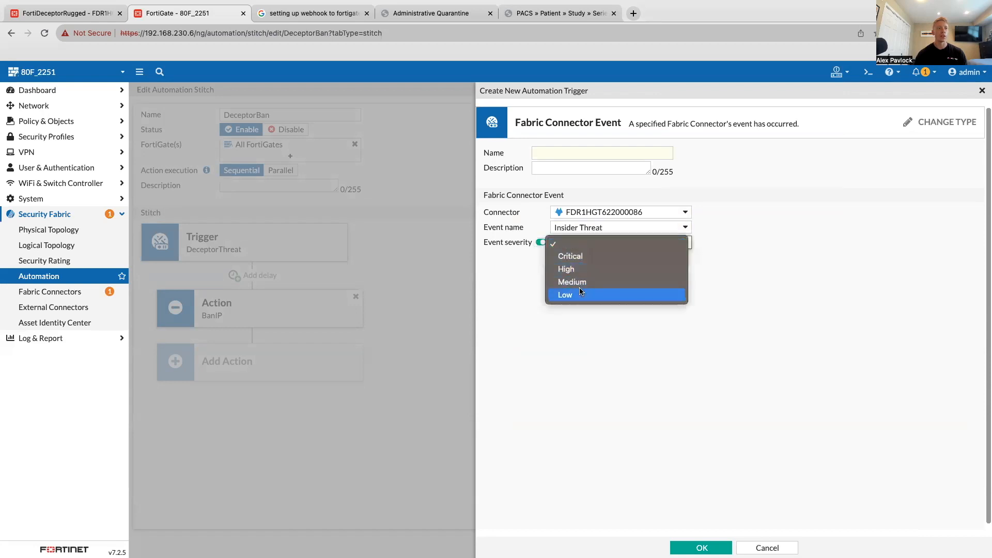
pyautogui.click(565, 295)
pyautogui.click(702, 548)
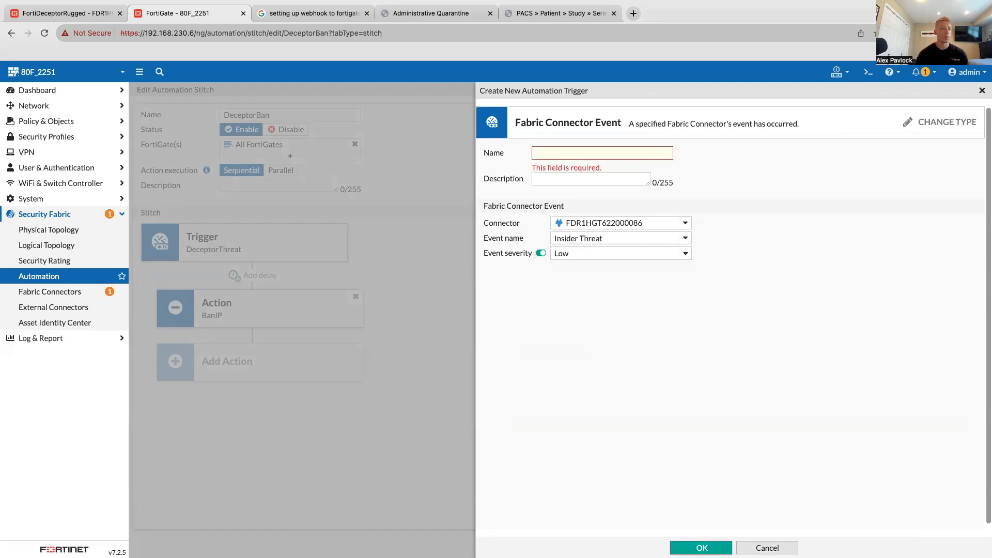
pyautogui.click(947, 122)
pyautogui.click(982, 91)
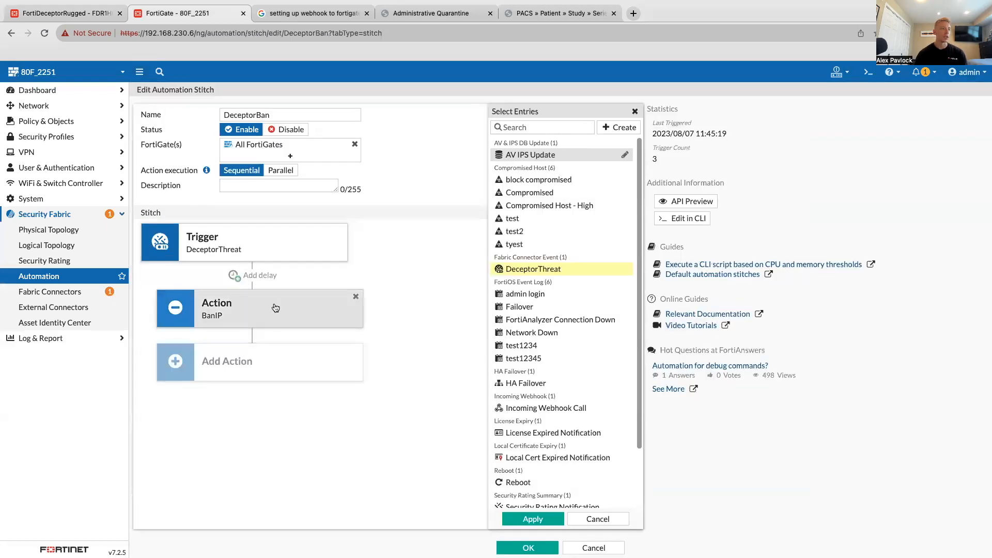
# - View the available actions for the DeceptorBan stitch, keeping the BanIP action
pyautogui.click(275, 308)
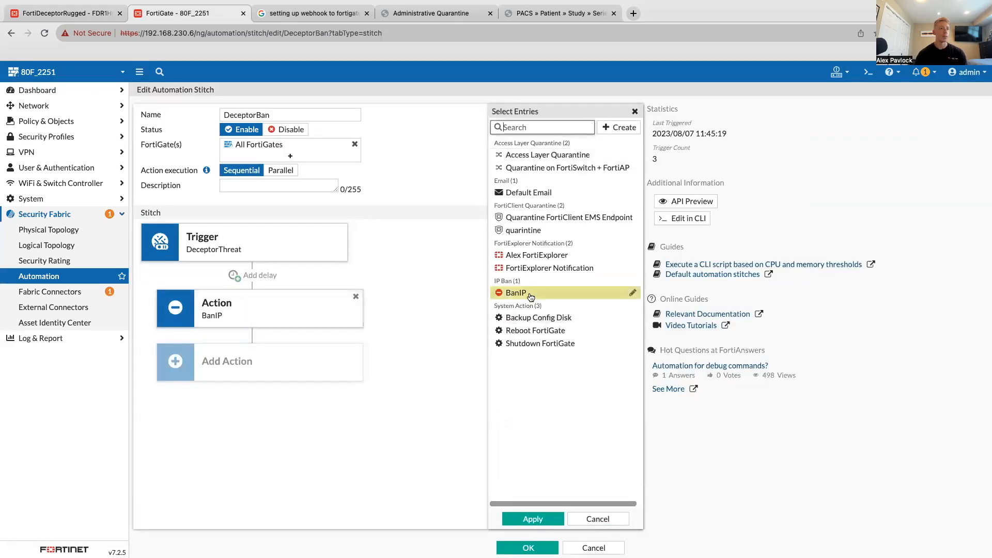
pyautogui.click(635, 111)
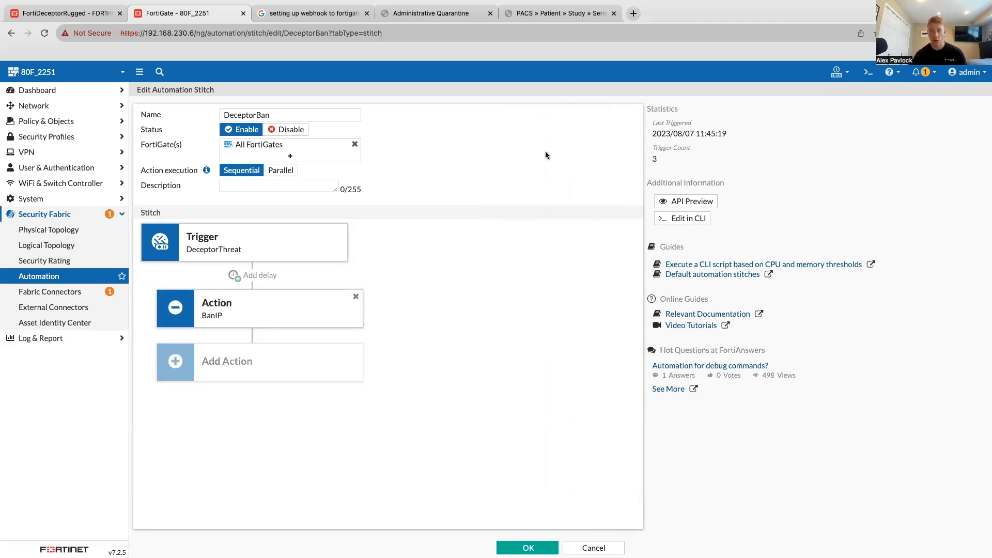
# - Review the quarantine status list in FortiDeceptor and the automation stitch list in FortiGate, and return to FortiDeceptor
pyautogui.click(98, 14)
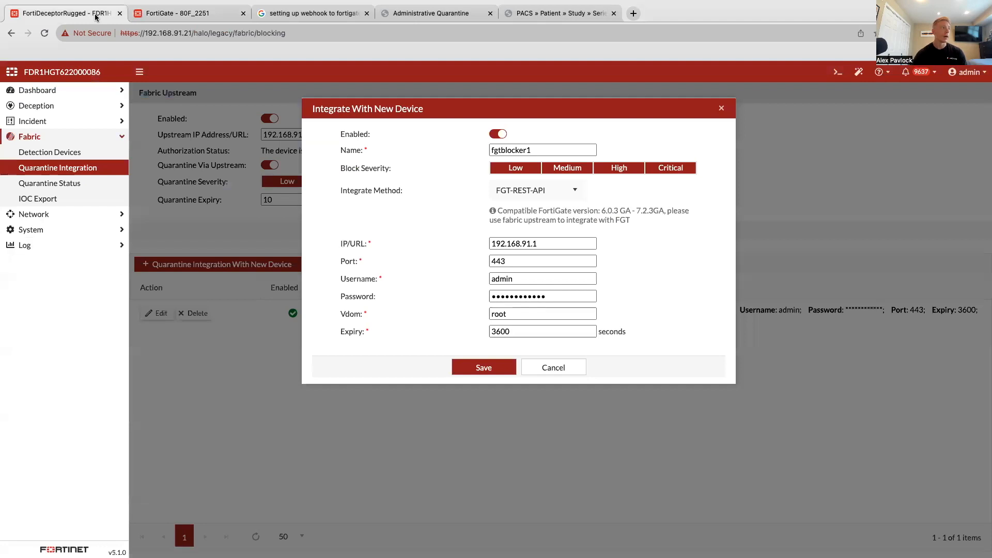
pyautogui.click(66, 184)
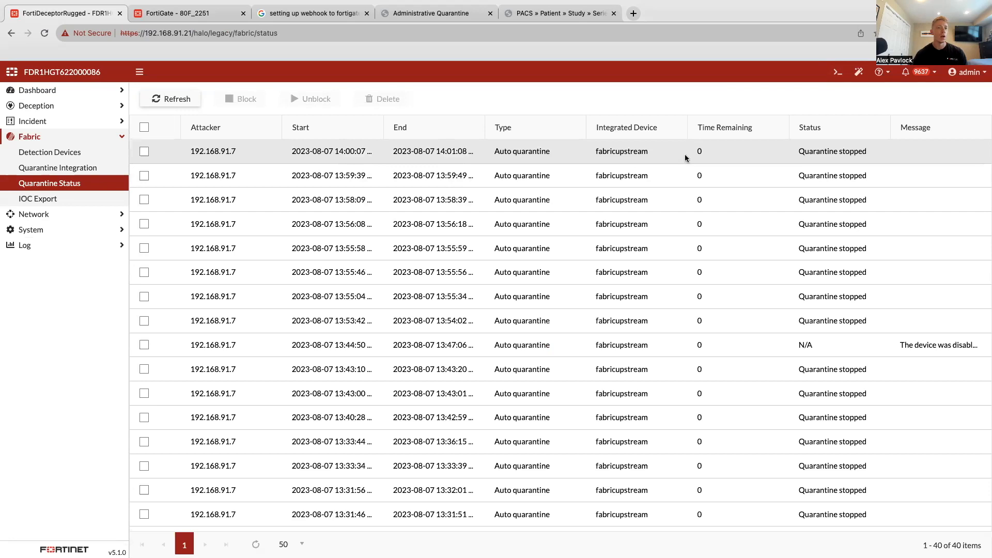
pyautogui.click(184, 14)
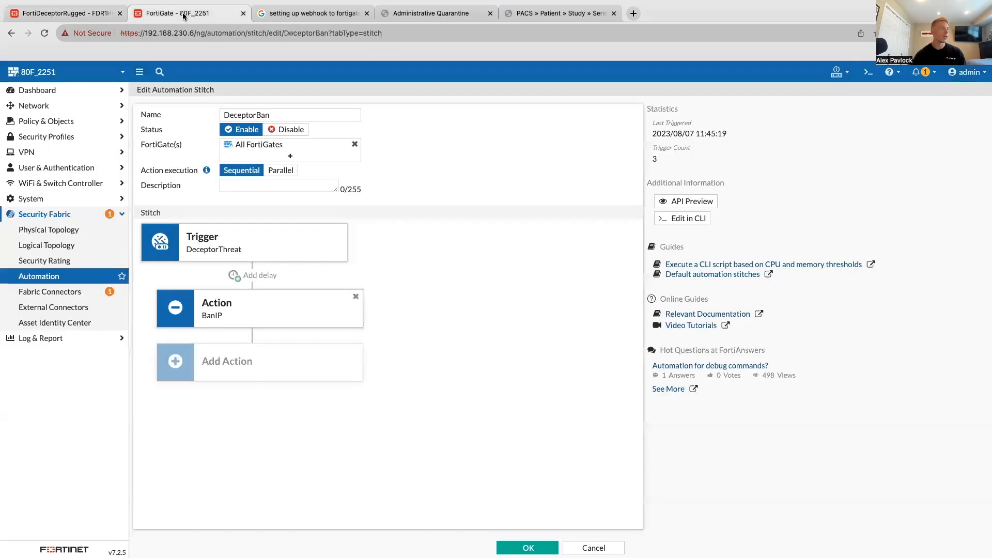
pyautogui.click(52, 276)
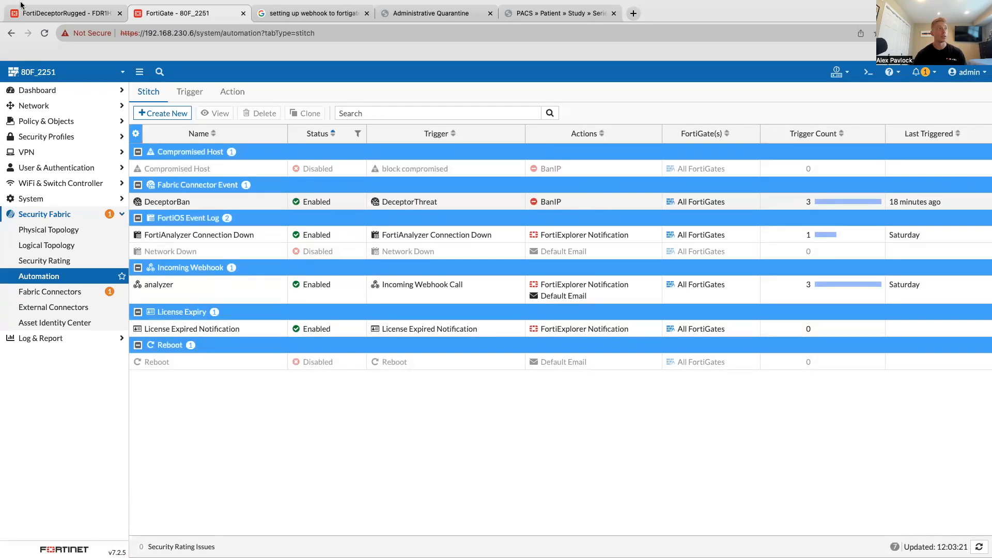
pyautogui.click(39, 16)
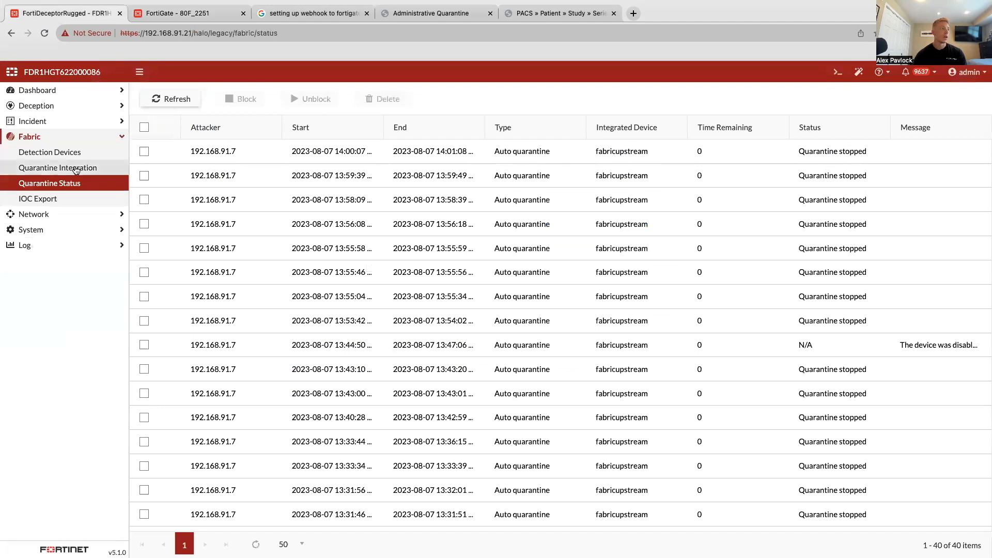
# - Review the integrate methods offered for the fgtblocker1 quarantine integration, view the FGT-WEBHOOK settings, and close without saving
pyautogui.click(77, 167)
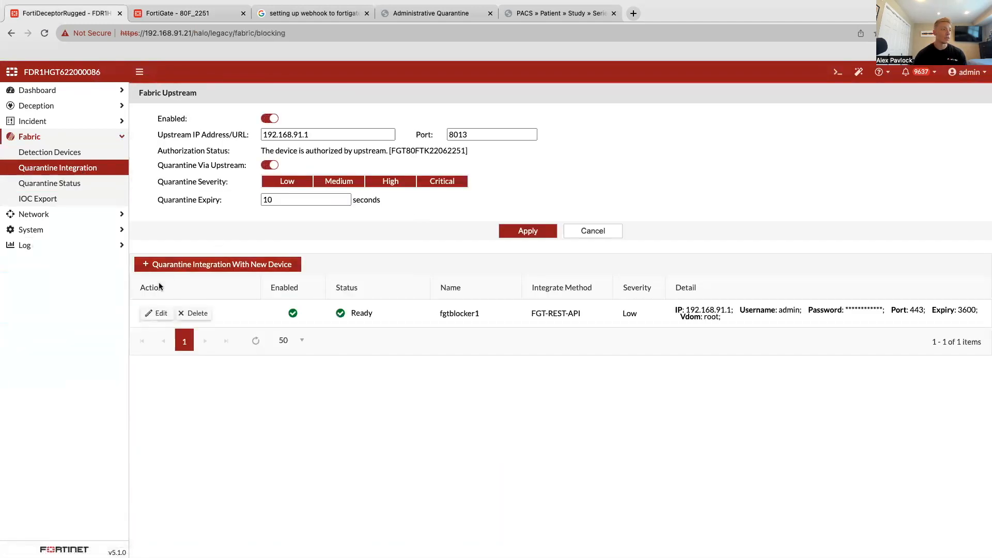
pyautogui.click(158, 313)
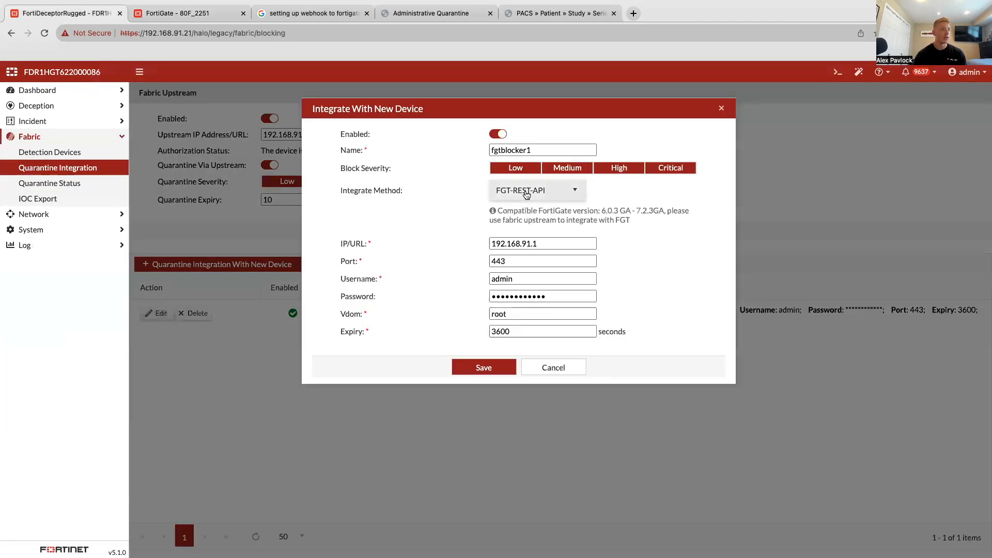
pyautogui.click(537, 191)
pyautogui.scroll(1, 527, 235)
pyautogui.scroll(-3, 528, 235)
pyautogui.scroll(-3, 527, 234)
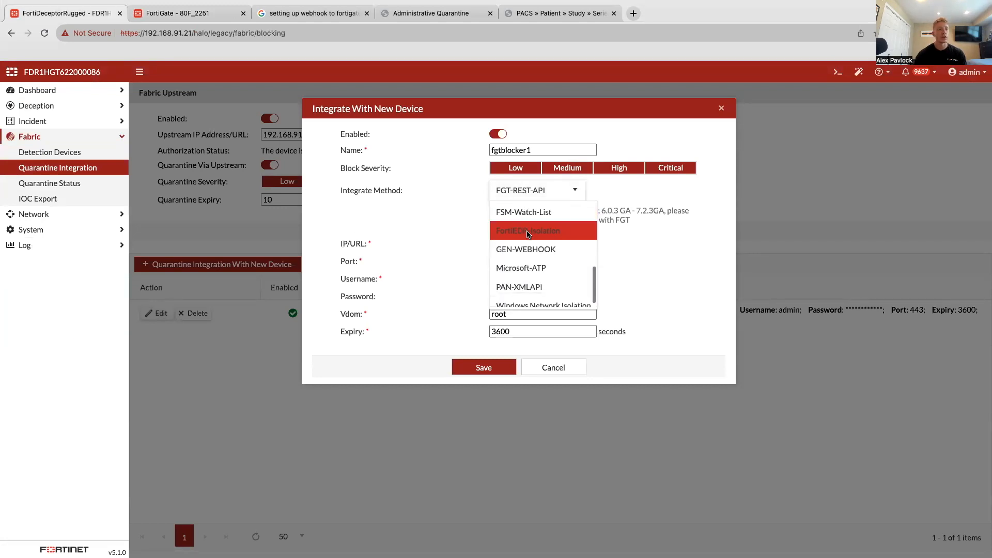
pyautogui.scroll(5, 528, 235)
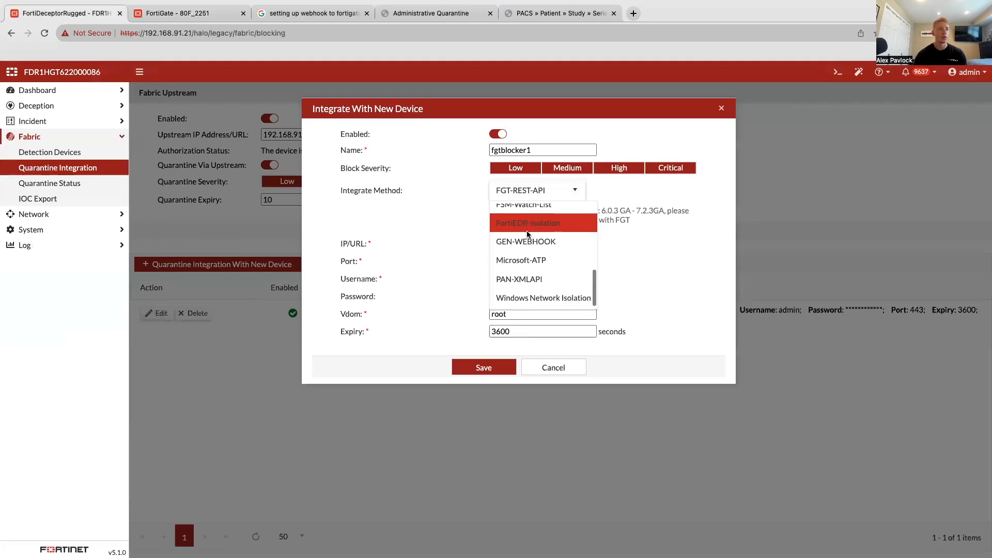
pyautogui.scroll(1, 528, 234)
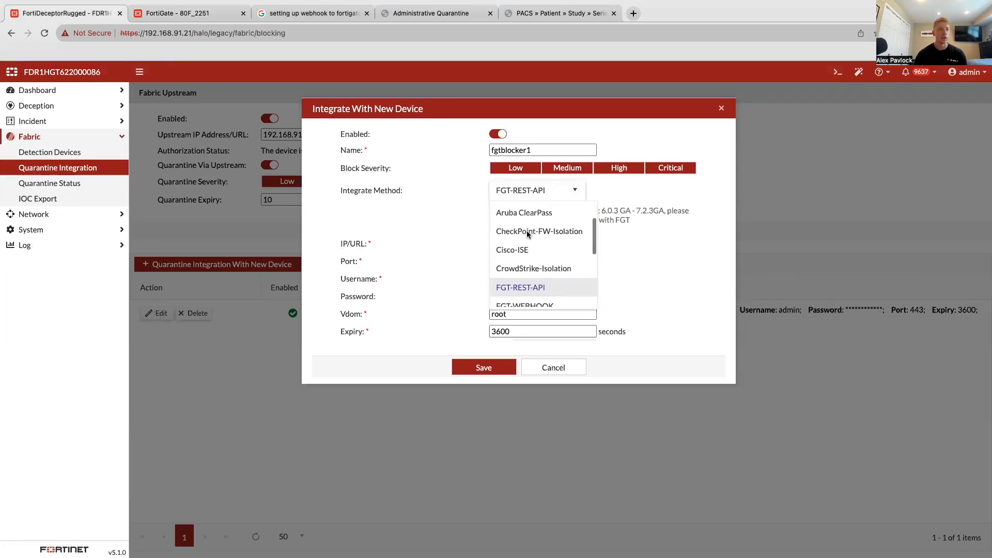
pyautogui.scroll(-2, 528, 243)
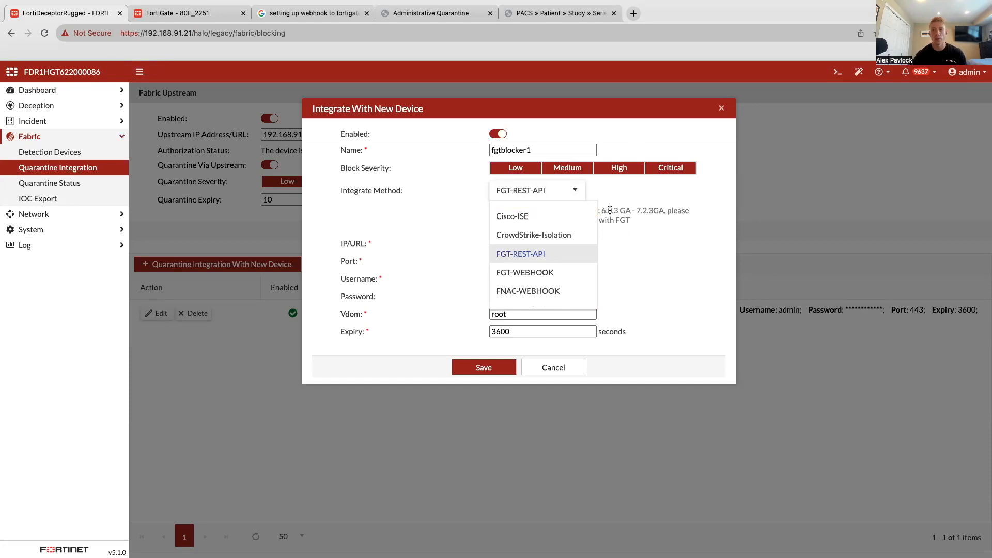
pyautogui.click(574, 272)
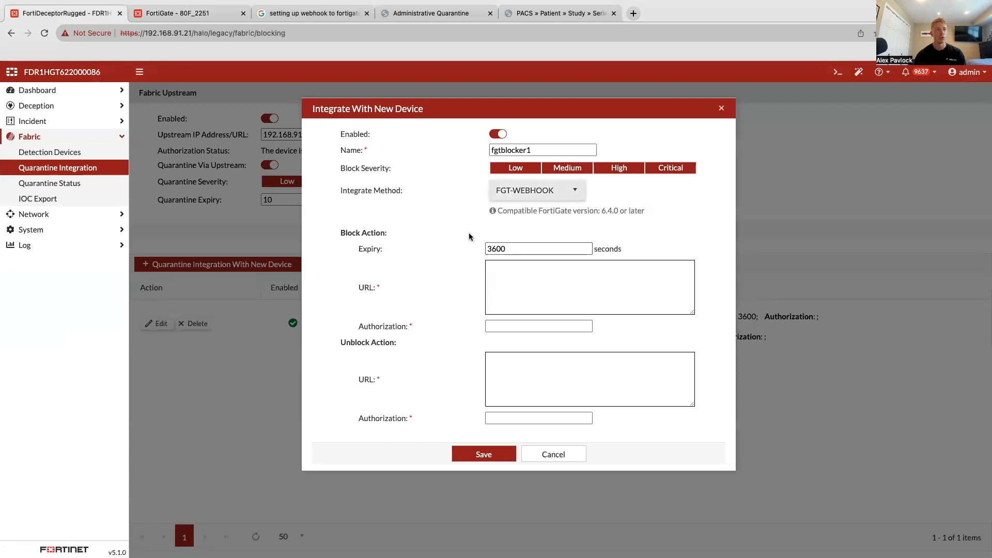
pyautogui.click(558, 454)
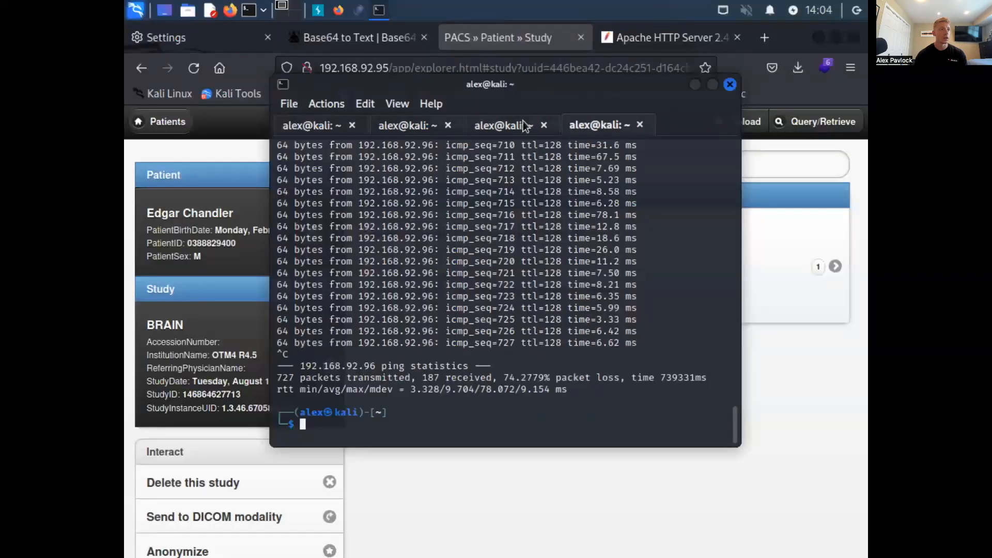
pyautogui.click(655, 126)
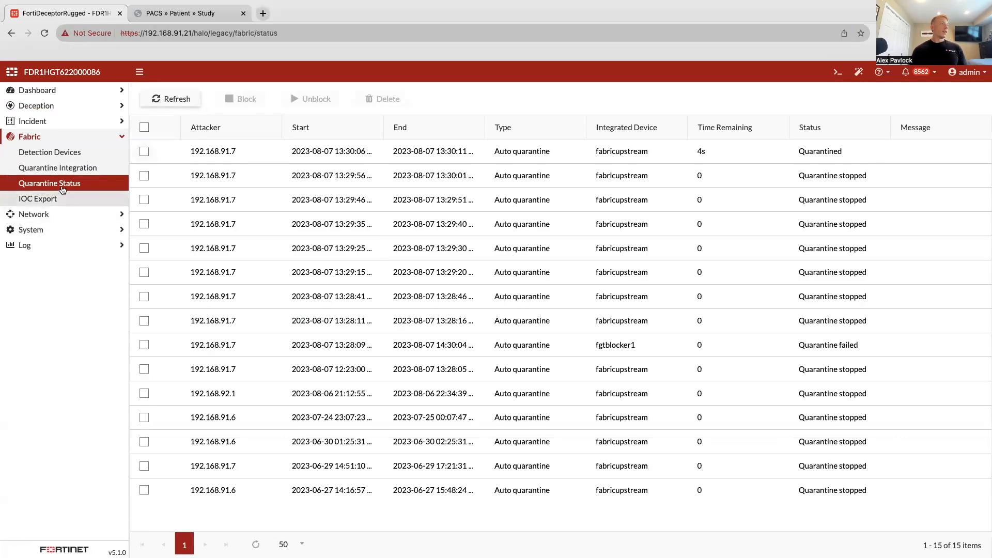
# - Open the incident analysis list and show all event types
pyautogui.click(64, 121)
pyautogui.click(62, 137)
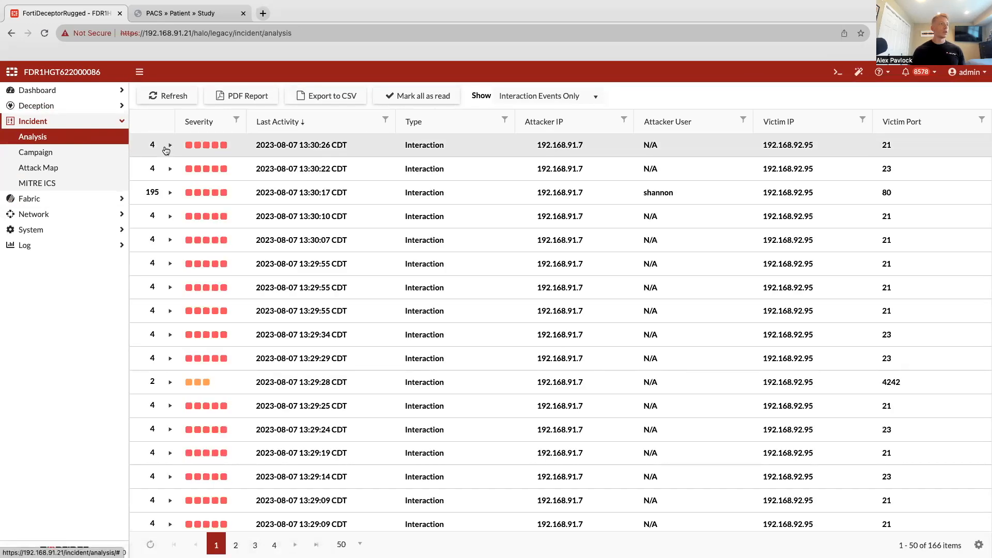
pyautogui.click(530, 100)
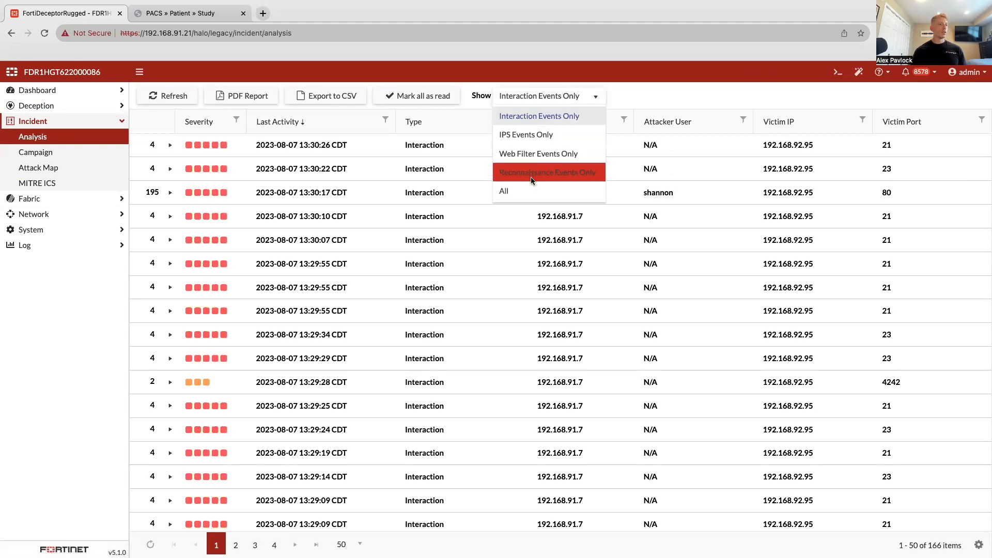
pyautogui.click(526, 192)
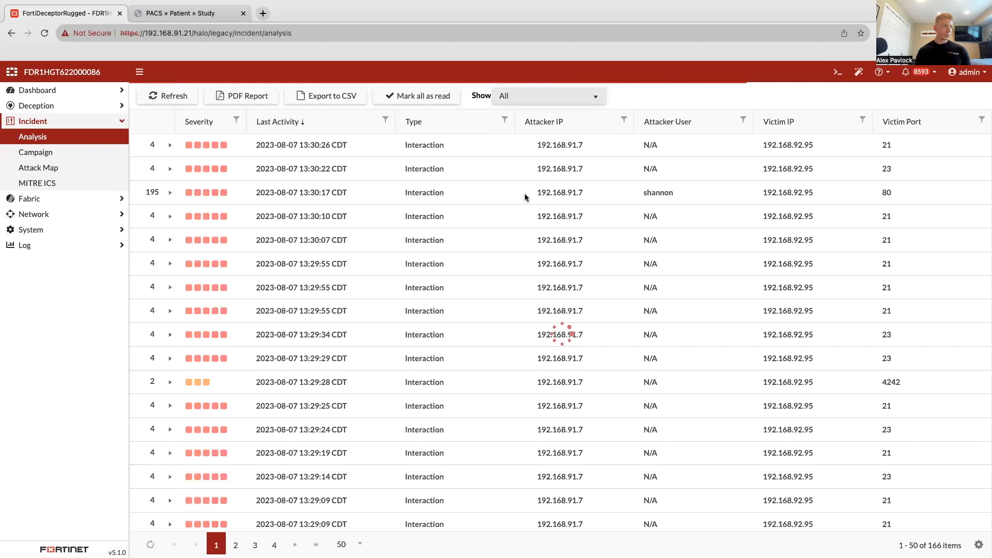
# - Expand the 13:30:17 interaction on victim port 80 and examine its timeline of attacker details, open ports and HTTP requests
pyautogui.scroll(-3, 472, 184)
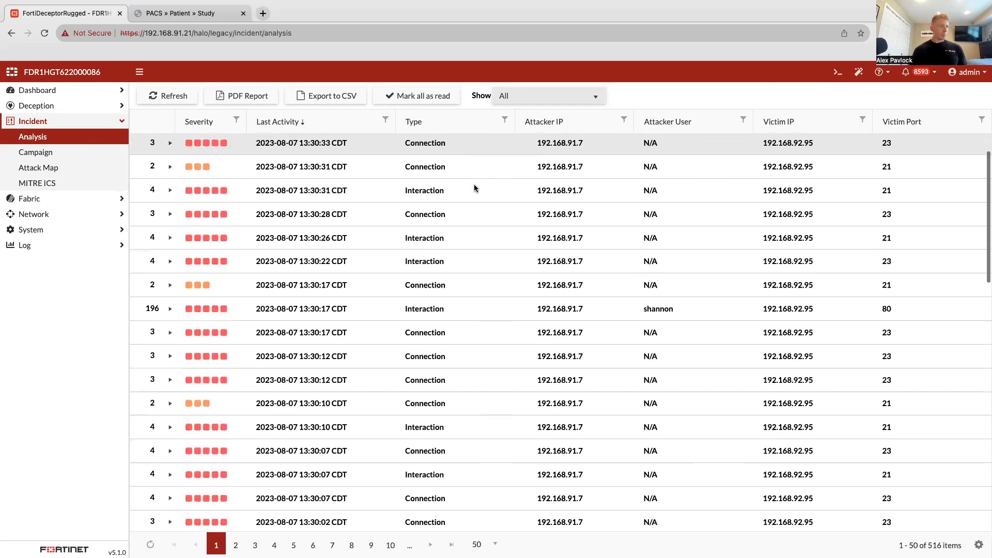
pyautogui.click(170, 284)
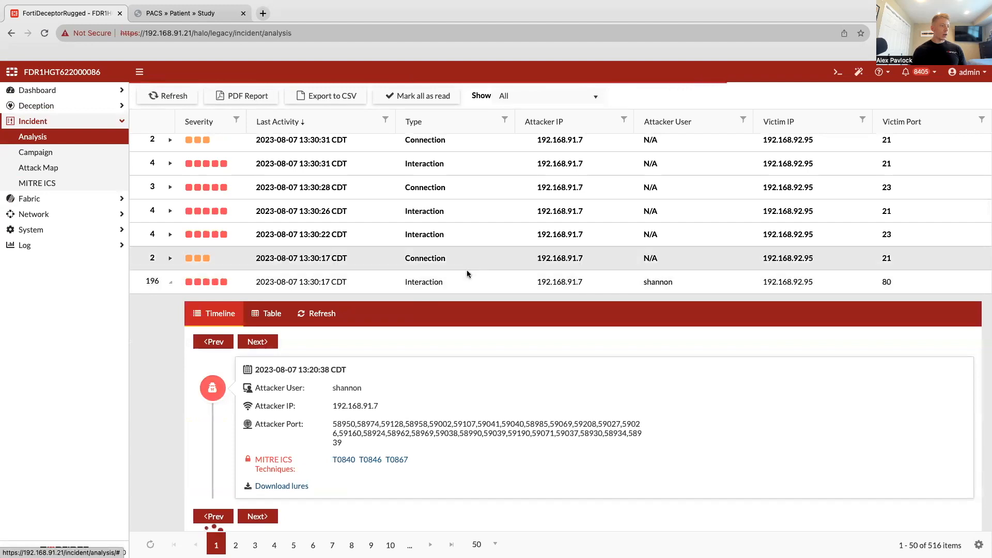
pyautogui.scroll(-1, 337, 404)
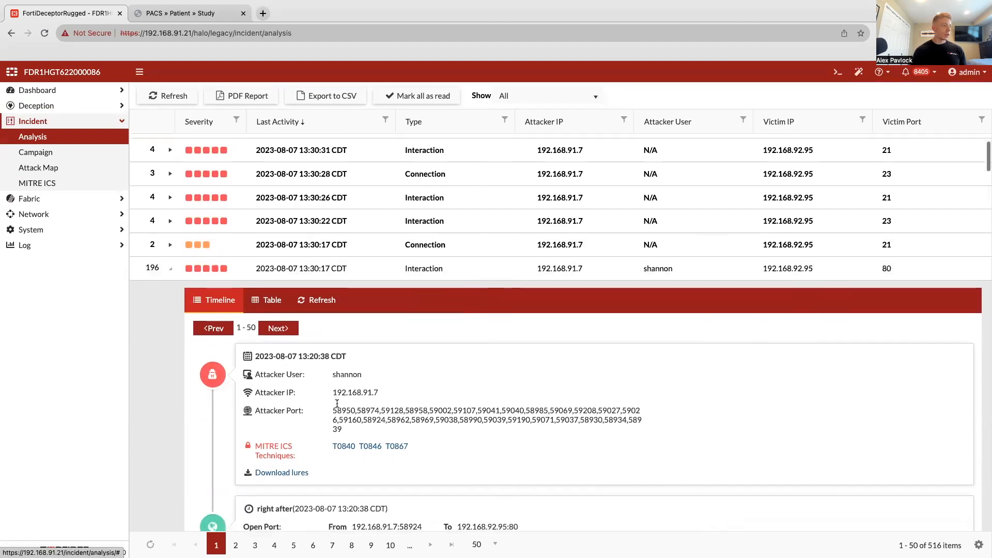
pyautogui.scroll(-5, 337, 404)
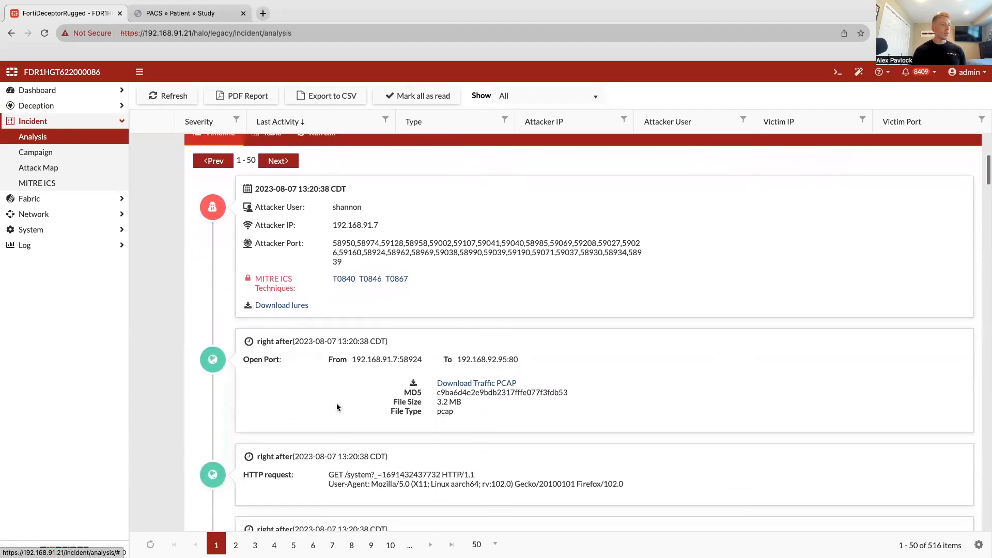
pyautogui.scroll(-1, 334, 401)
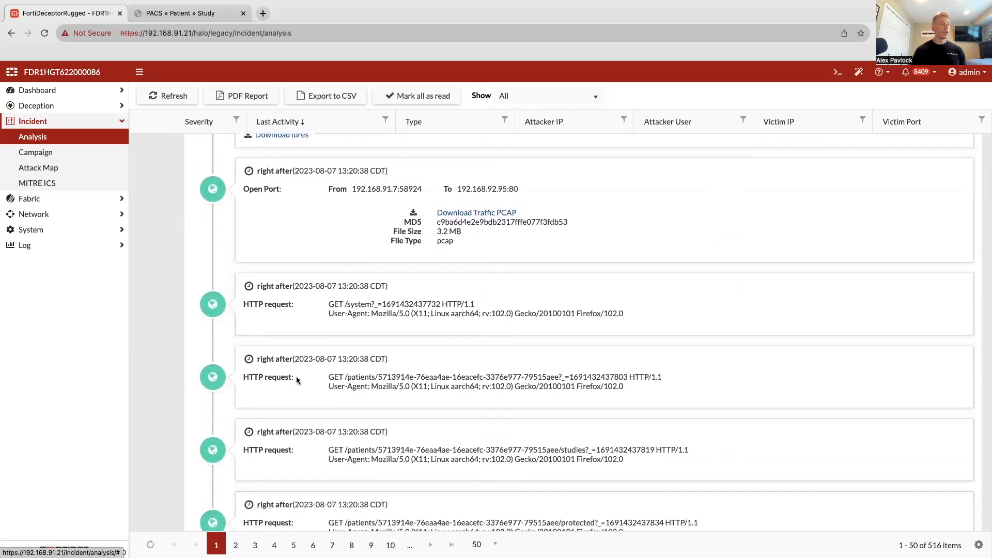
pyautogui.scroll(-6, 301, 380)
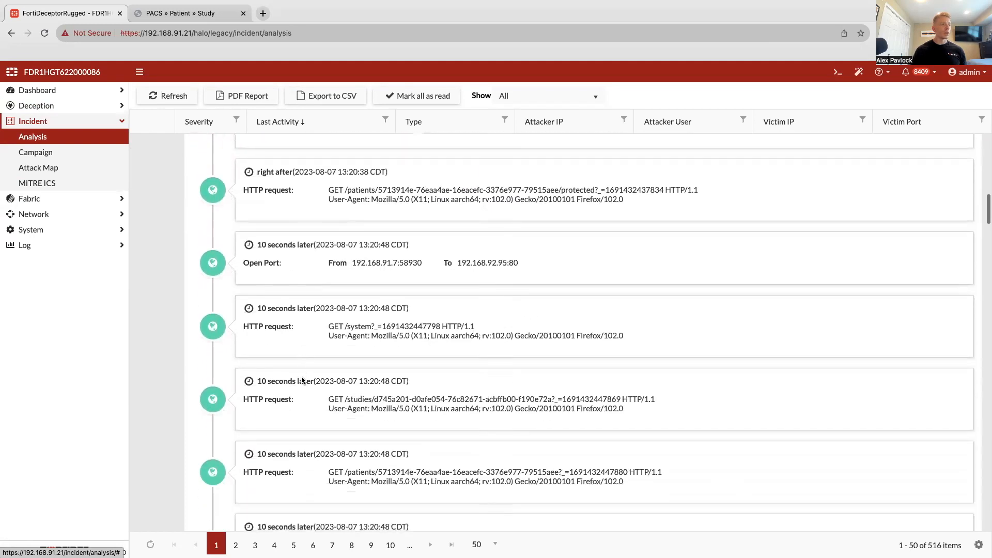
pyautogui.scroll(-7, 302, 380)
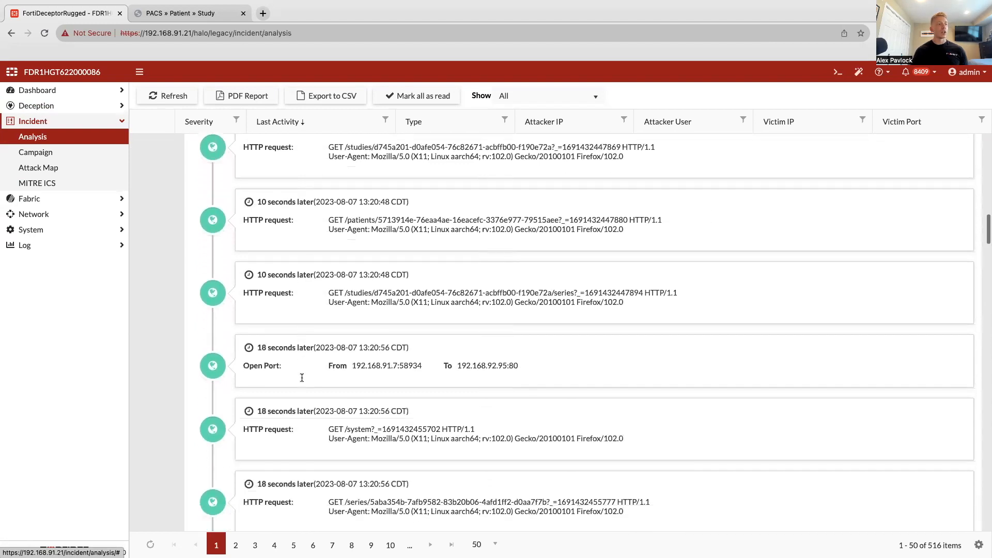
pyautogui.scroll(15, 302, 380)
pyautogui.scroll(-4, 301, 381)
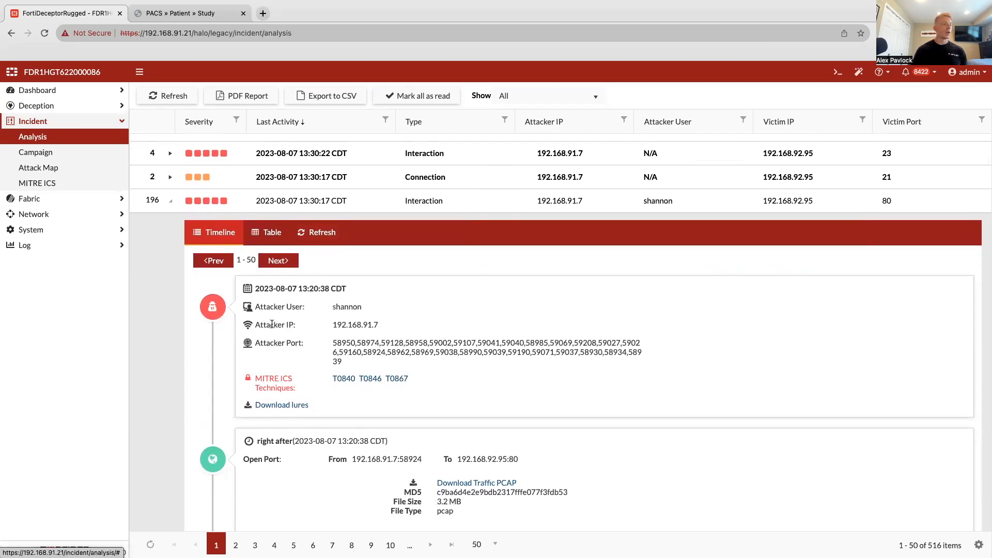
# - Try to download the traffic PCAP from the port 80 interaction's timeline, and return to the incident analysis list
pyautogui.scroll(-1, 272, 328)
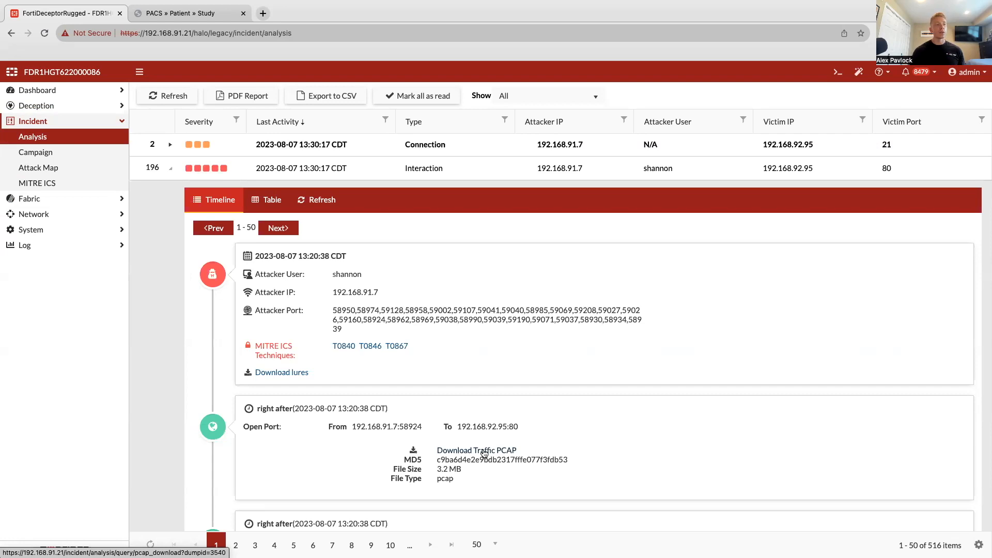
pyautogui.click(484, 451)
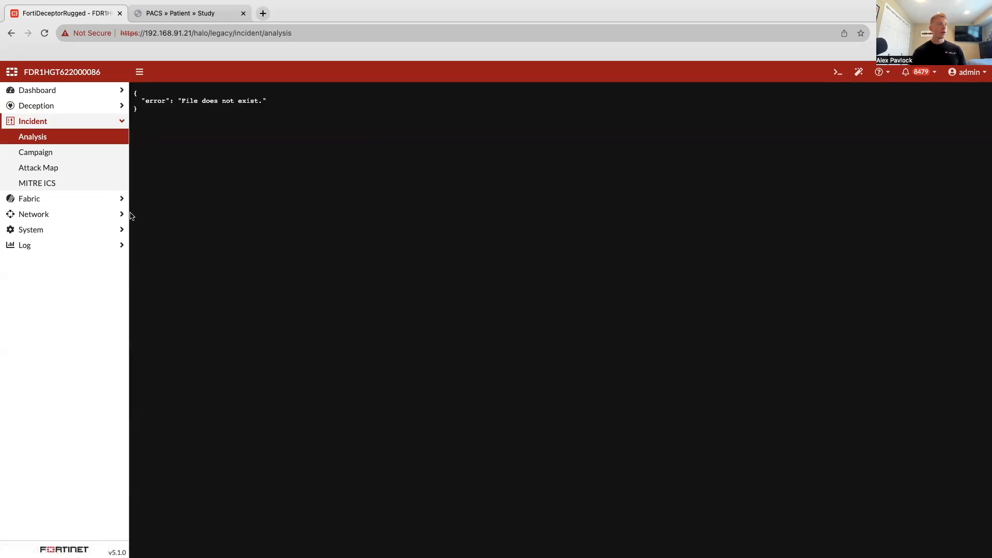
pyautogui.click(83, 136)
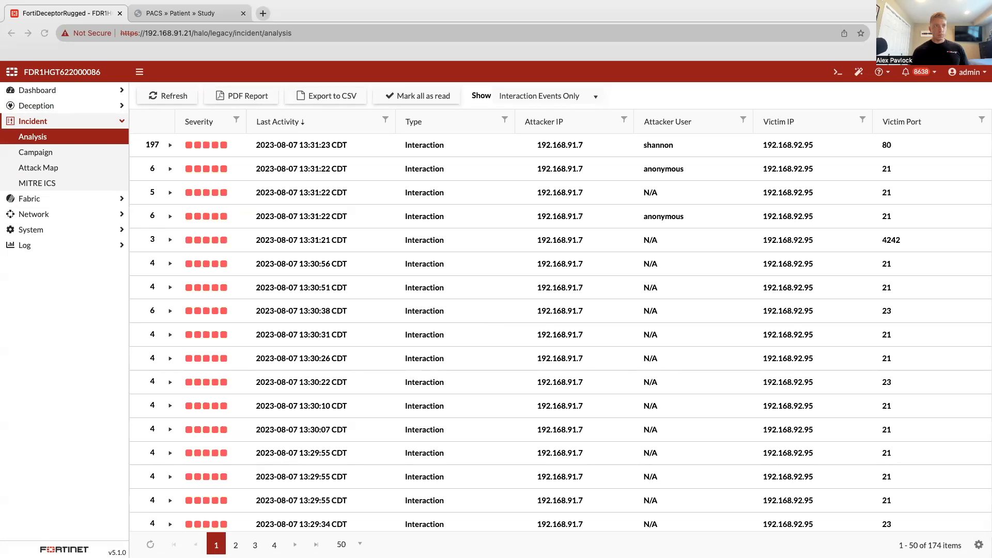
pyautogui.moveTo(557, 17)
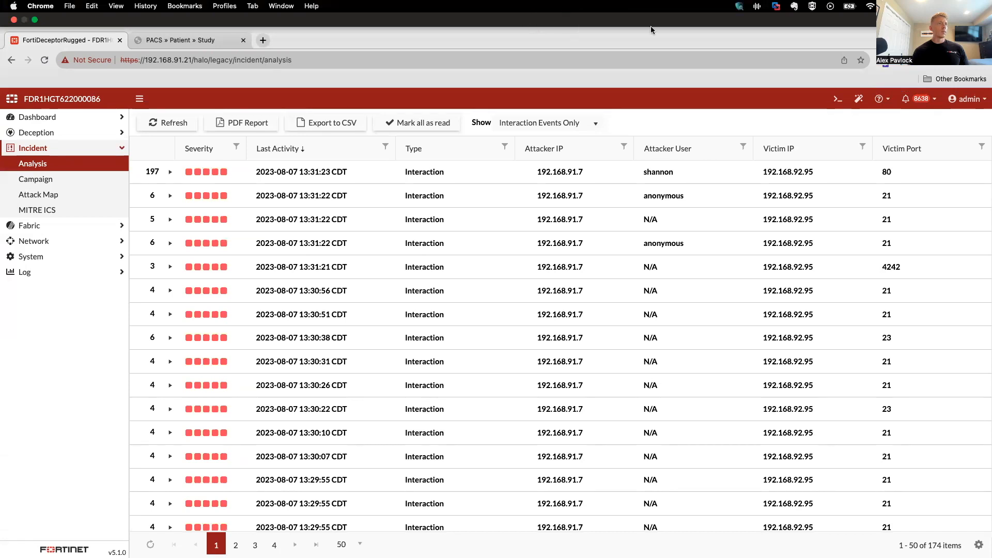